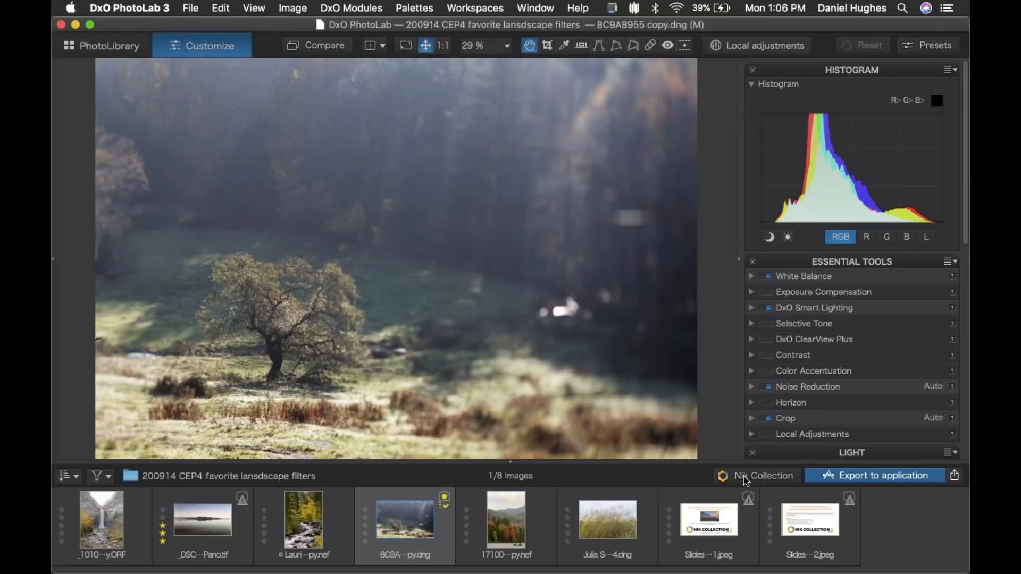
# Open the Nik Collection plugin selector for the tree photo and disable resizing in its export settings.
pyautogui.click(746, 478)
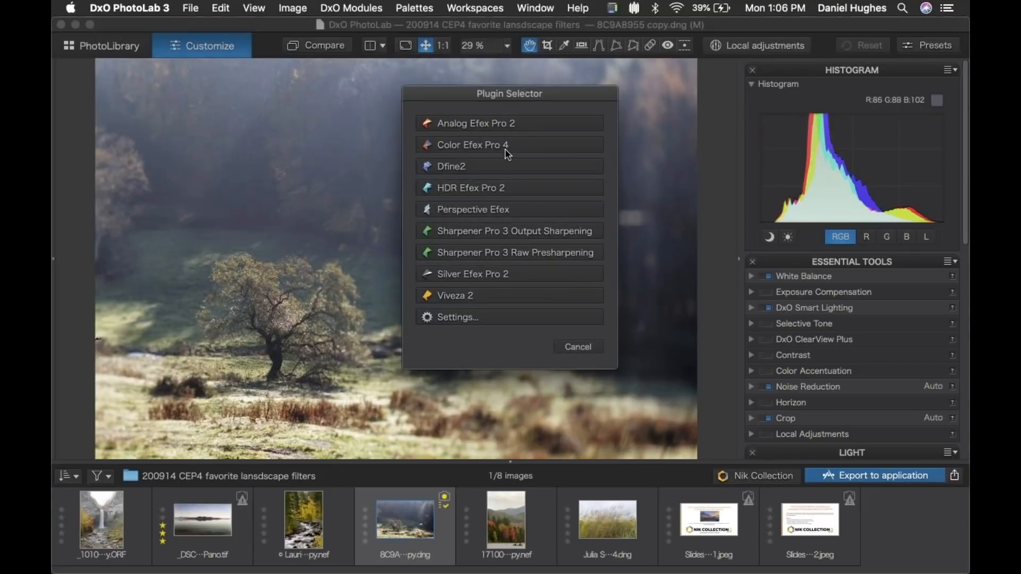
pyautogui.moveTo(515, 98); pyautogui.dragTo(463, 100)
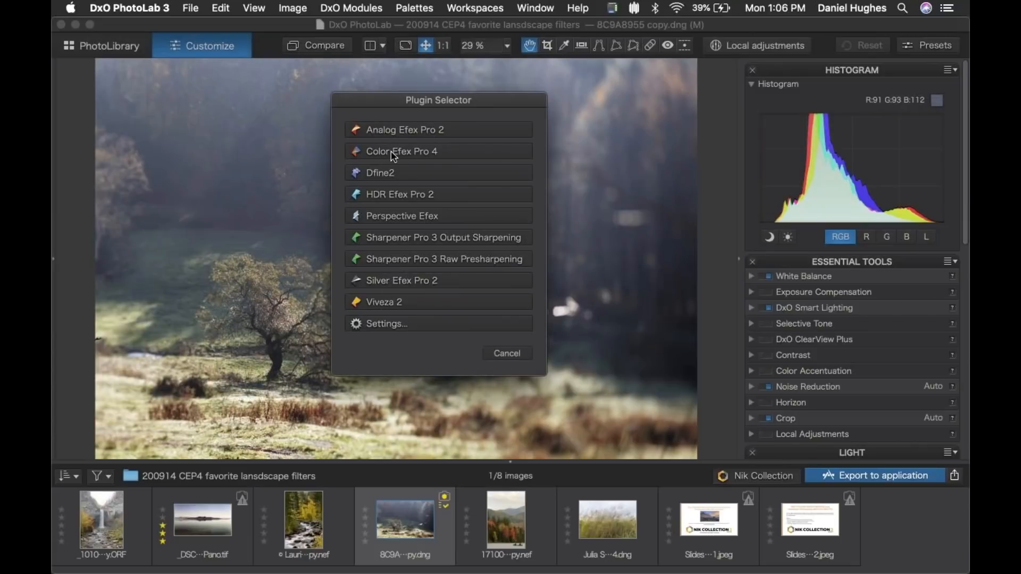
pyautogui.click(390, 324)
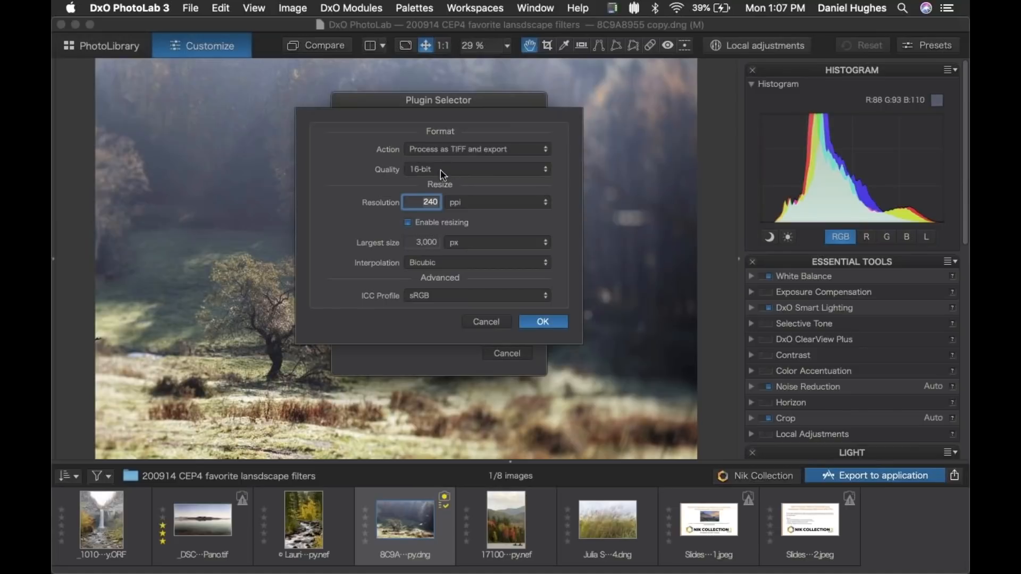
pyautogui.click(407, 222)
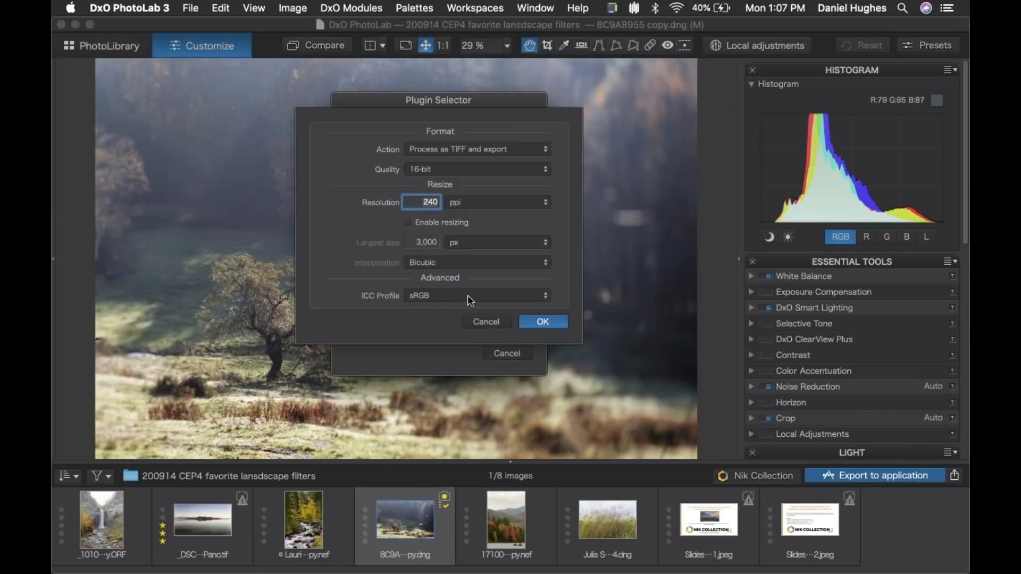
pyautogui.click(540, 324)
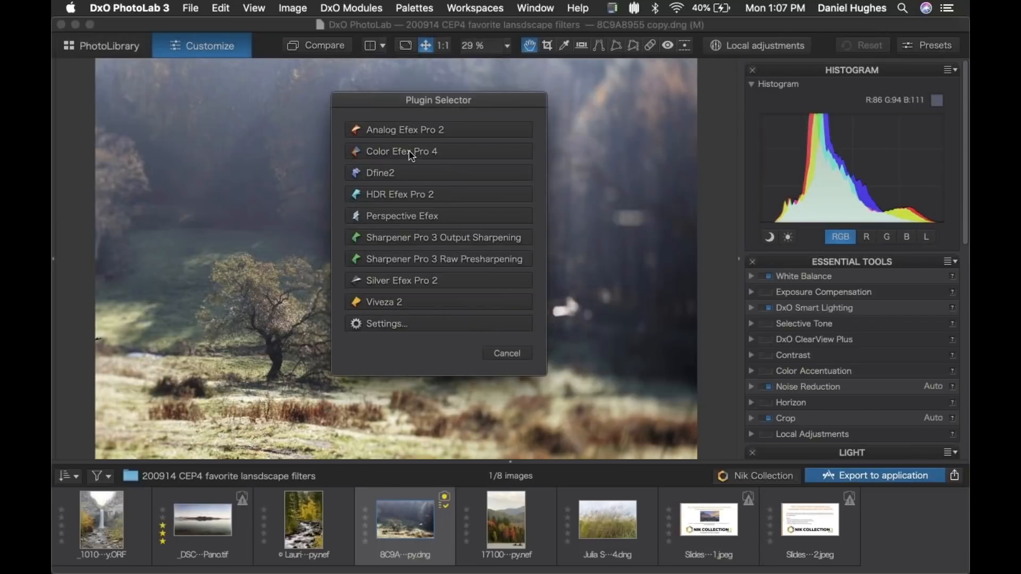
# Open the photo in Color Efex Pro 4, dismiss the TIFF notice and make the plug-in full screen with Save and edit later off.
pyautogui.click(410, 155)
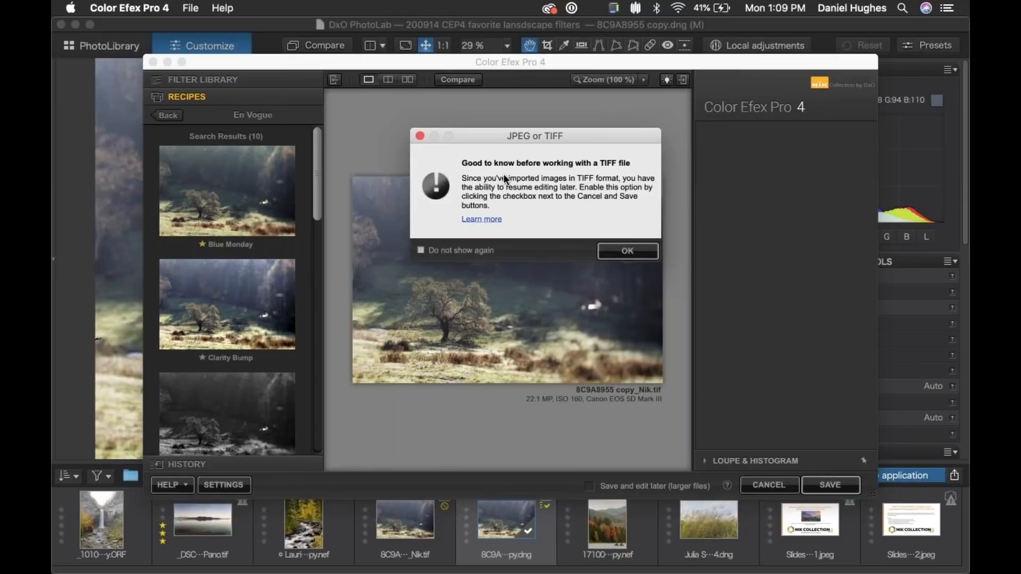
pyautogui.moveTo(485, 129); pyautogui.dragTo(475, 134)
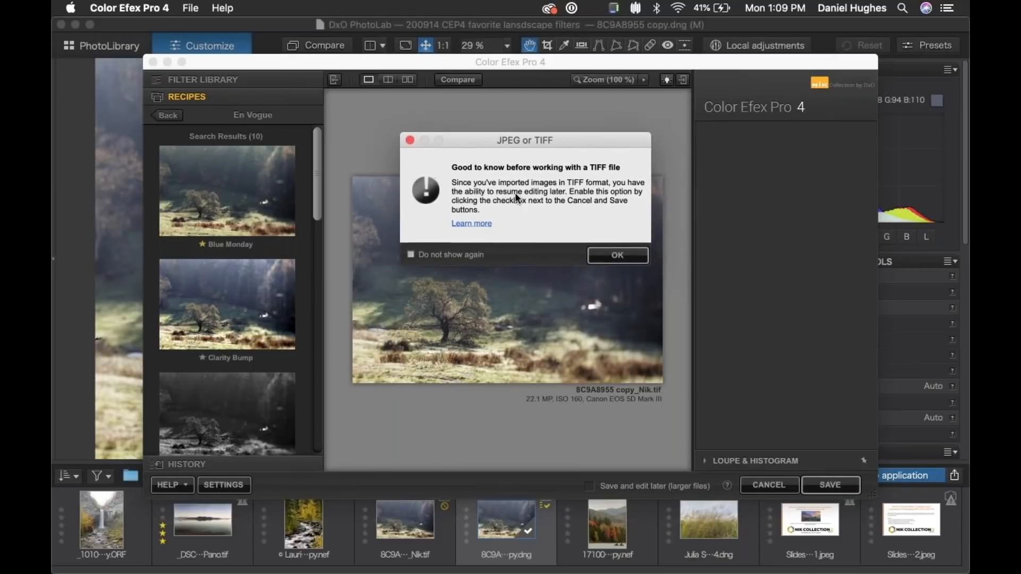
pyautogui.click(618, 257)
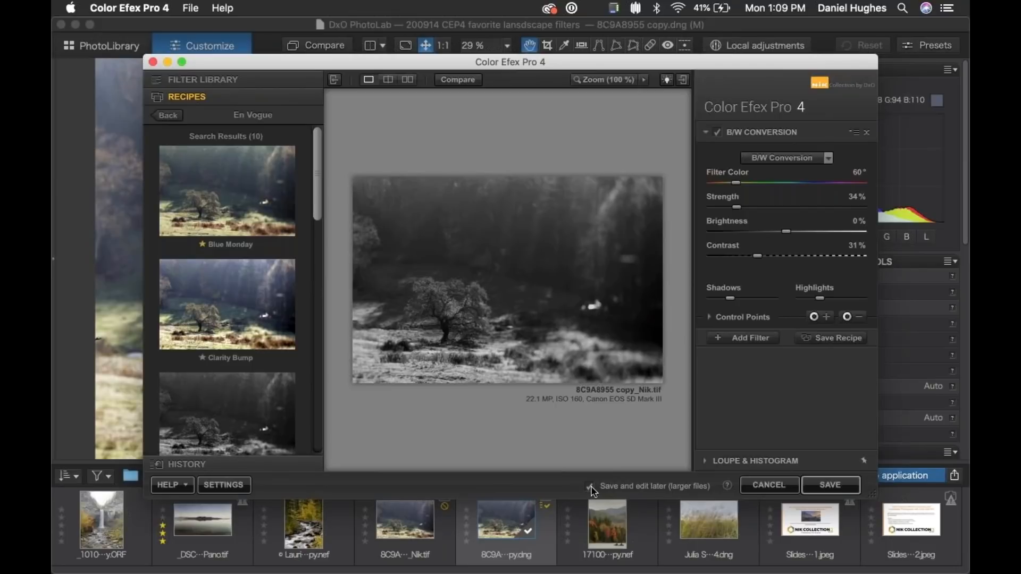
pyautogui.click(592, 486)
pyautogui.click(181, 62)
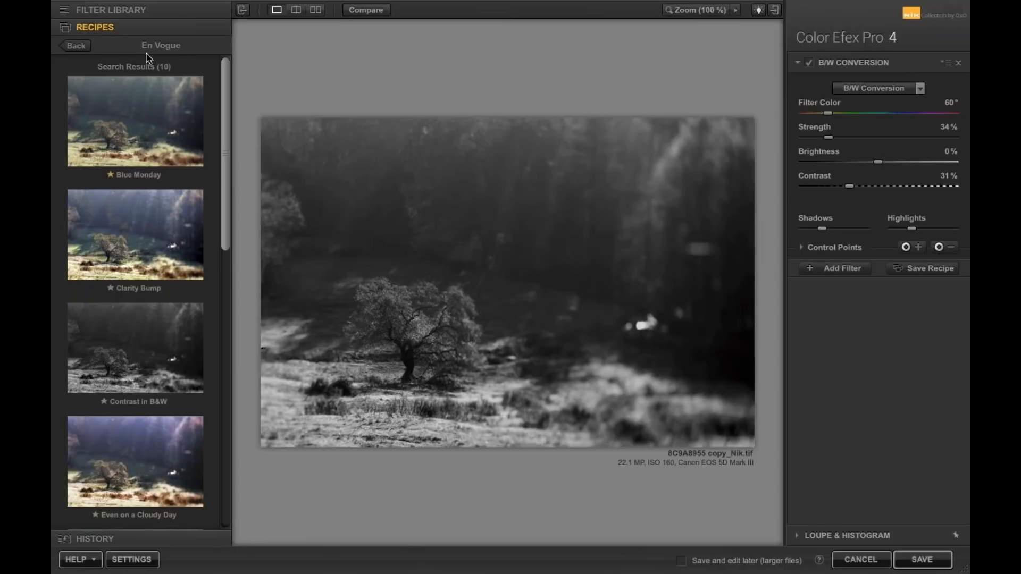
# Look through the complete filter library and narrow it to the Nature category.
pyautogui.click(76, 47)
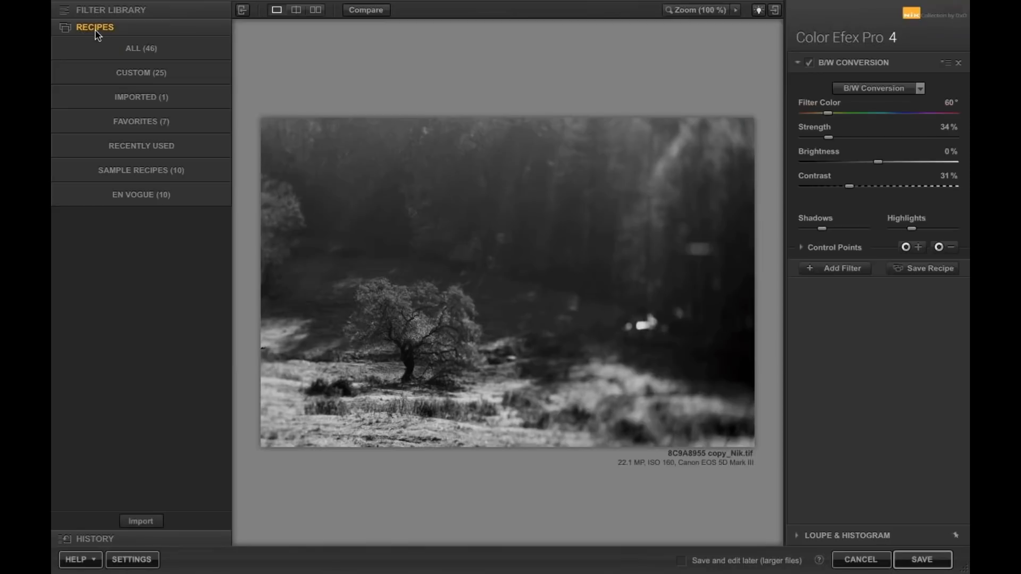
pyautogui.click(97, 11)
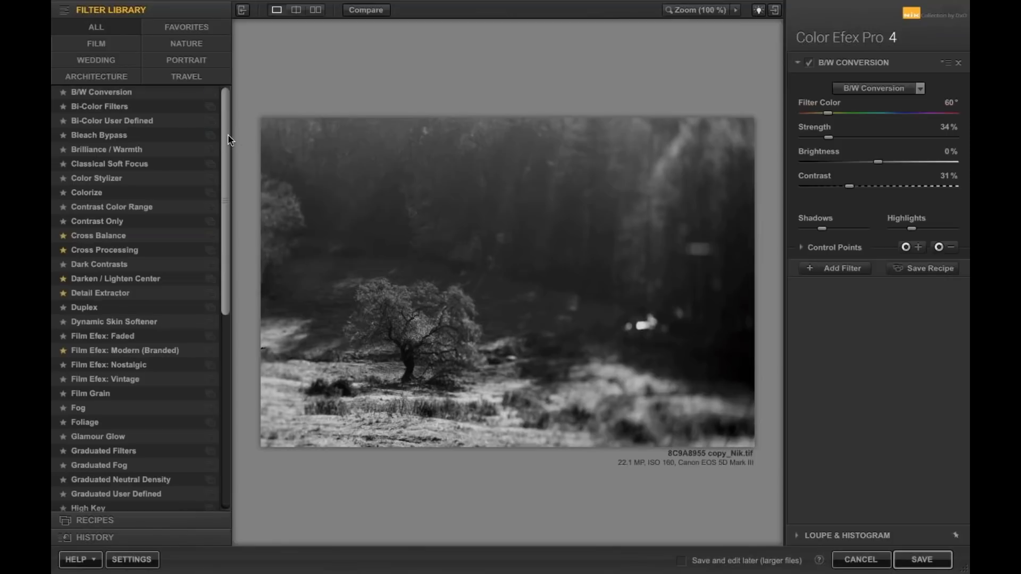
pyautogui.scroll(-2, 225, 159)
pyautogui.moveTo(225, 159); pyautogui.dragTo(226, 338)
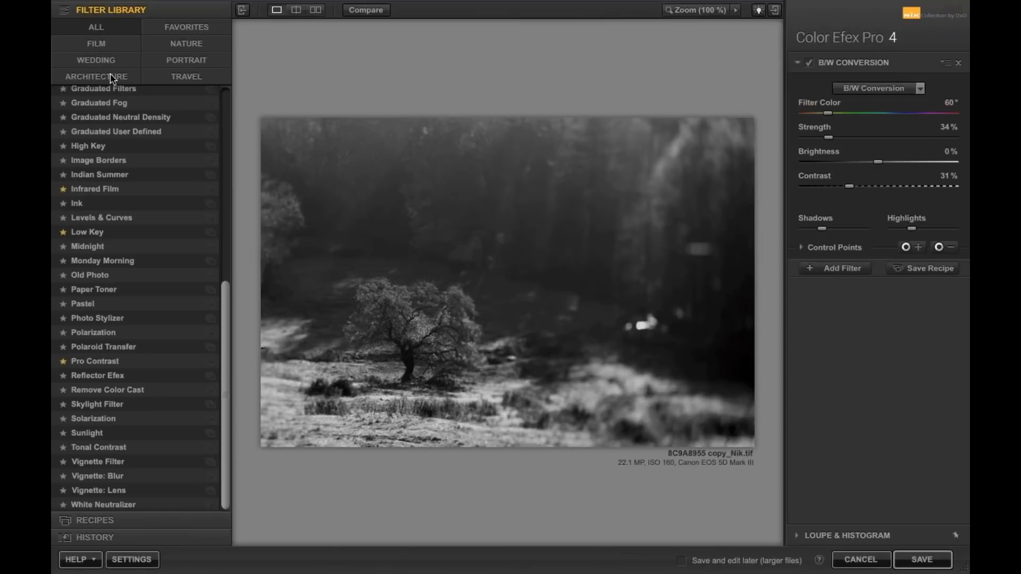
pyautogui.click(185, 44)
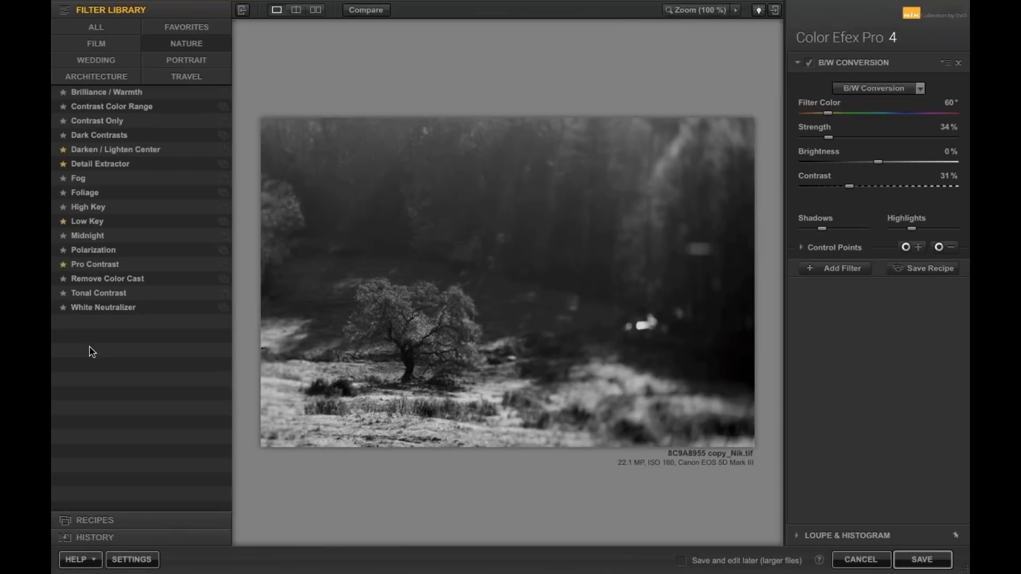
# Apply the Midnight filter and try its 09 - Violet and 07 - Sepia presets.
pyautogui.click(91, 238)
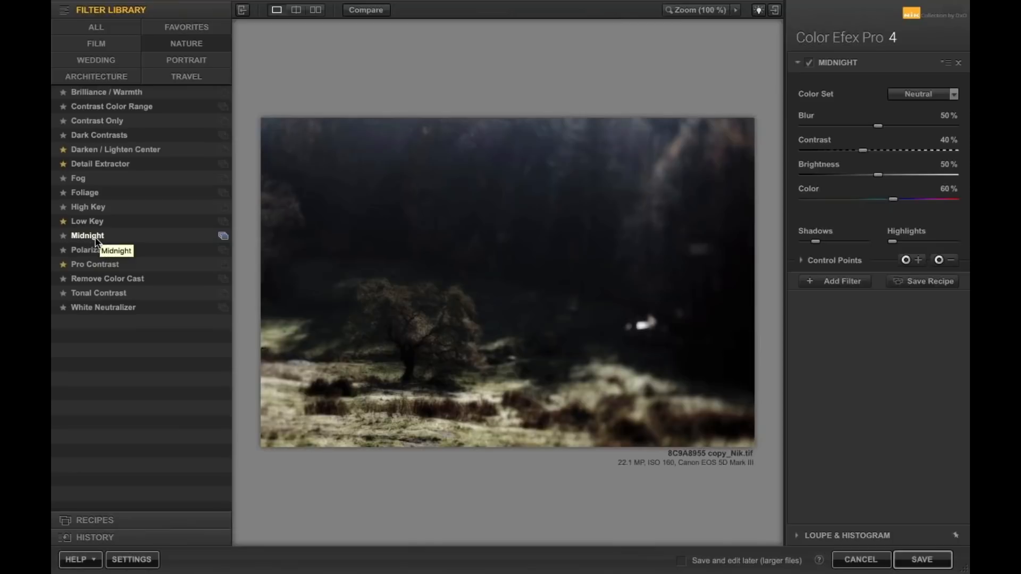
pyautogui.click(223, 237)
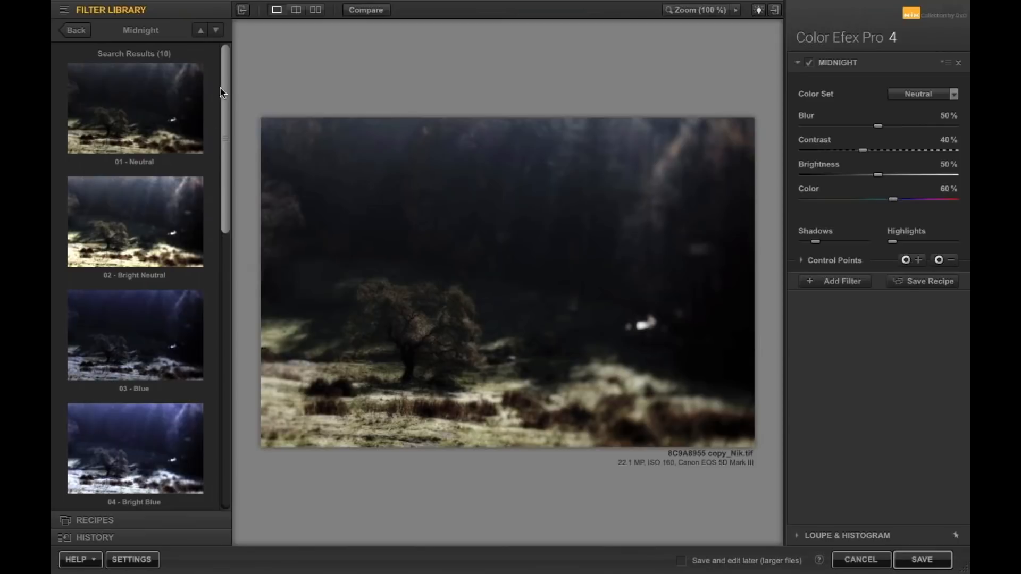
pyautogui.moveTo(224, 83); pyautogui.dragTo(224, 368)
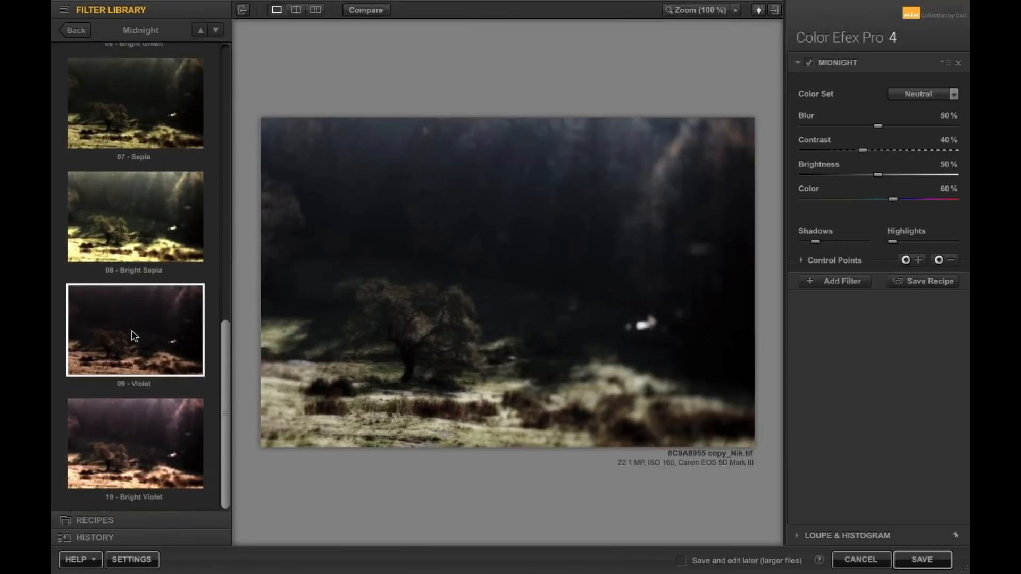
pyautogui.click(146, 339)
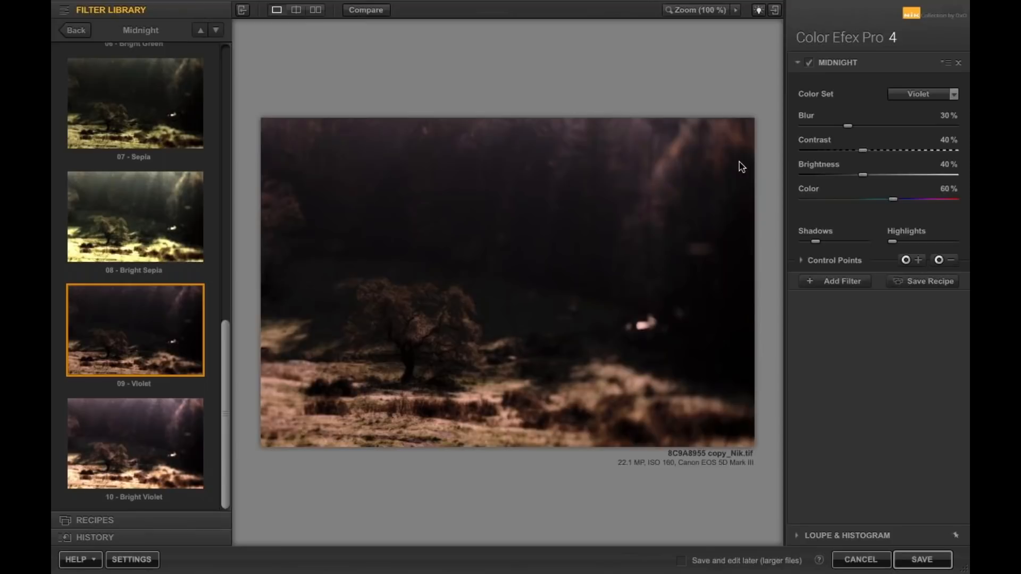
pyautogui.click(140, 130)
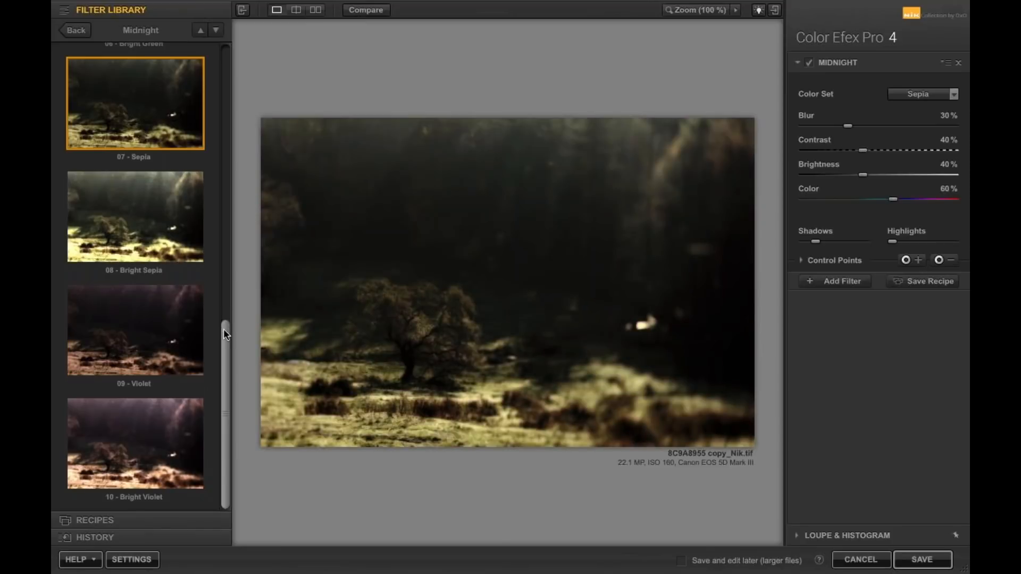
# Apply the 04 - Bright Blue preset of Midnight and set blur to 56% and contrast to 31%.
pyautogui.scroll(1, 229, 293)
pyautogui.scroll(10, 229, 292)
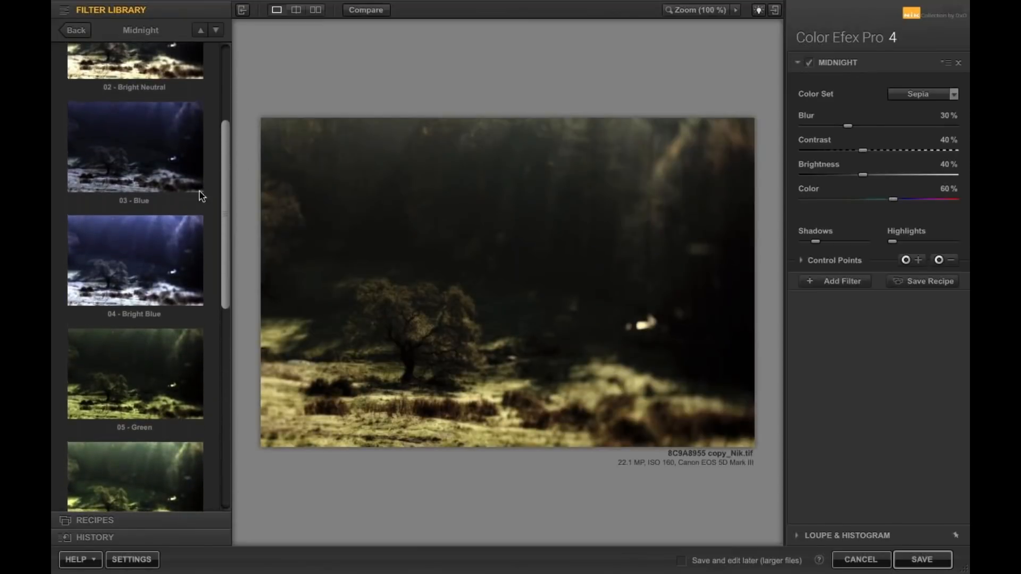
pyautogui.click(184, 259)
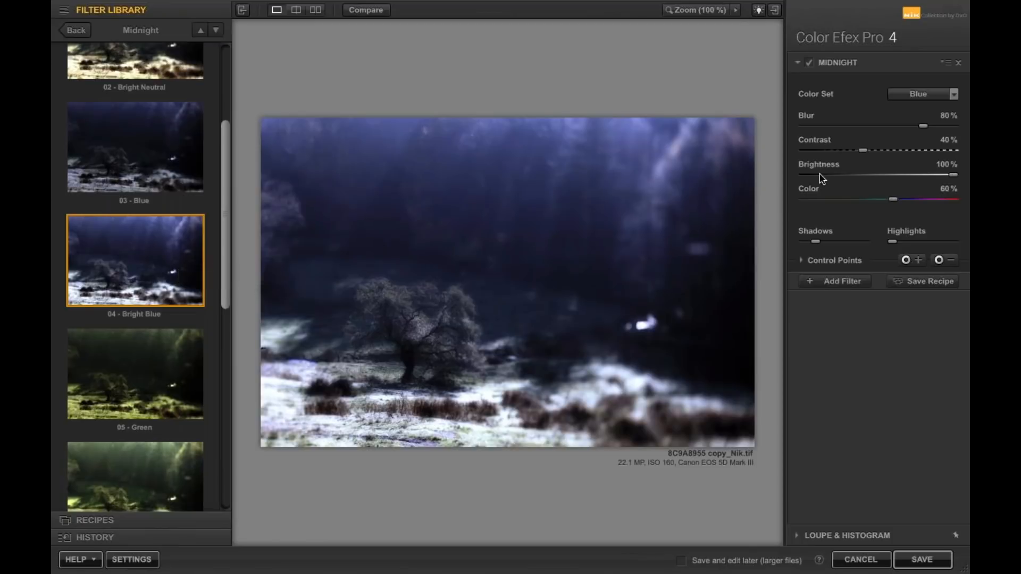
pyautogui.moveTo(923, 127); pyautogui.dragTo(848, 150)
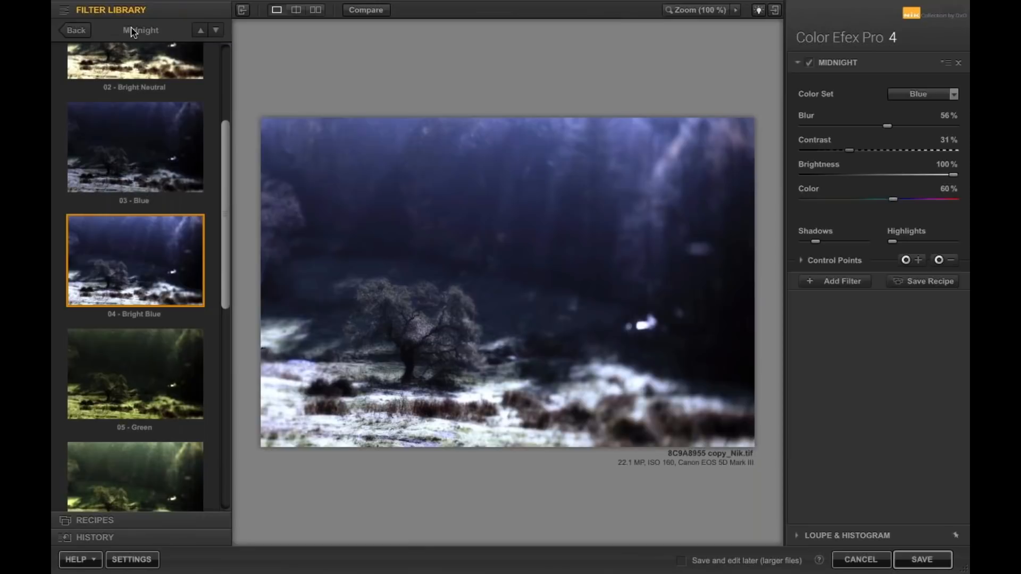
# Leave the Midnight presets and browse the En Vogue recipe collection.
pyautogui.click(75, 32)
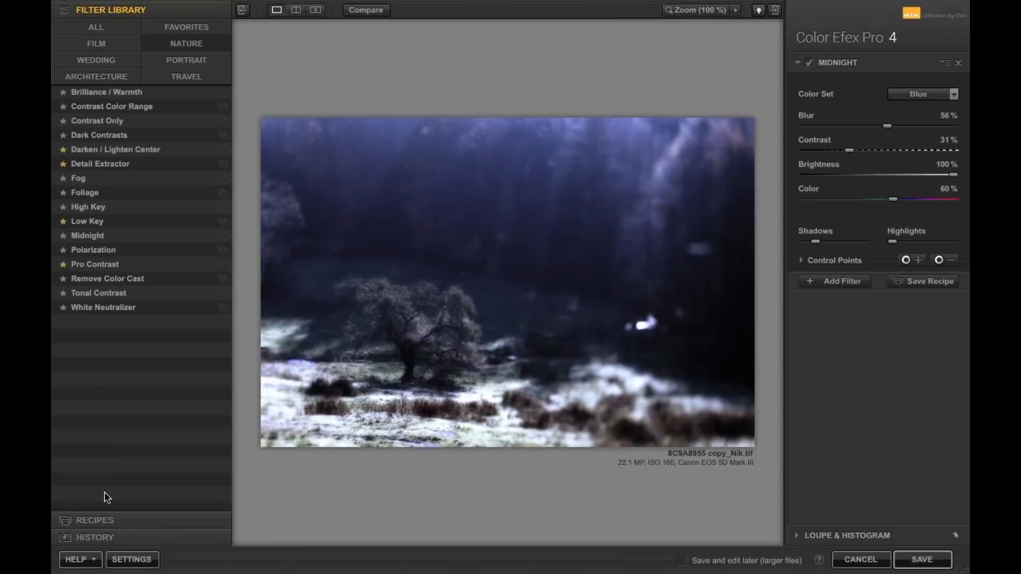
pyautogui.click(91, 521)
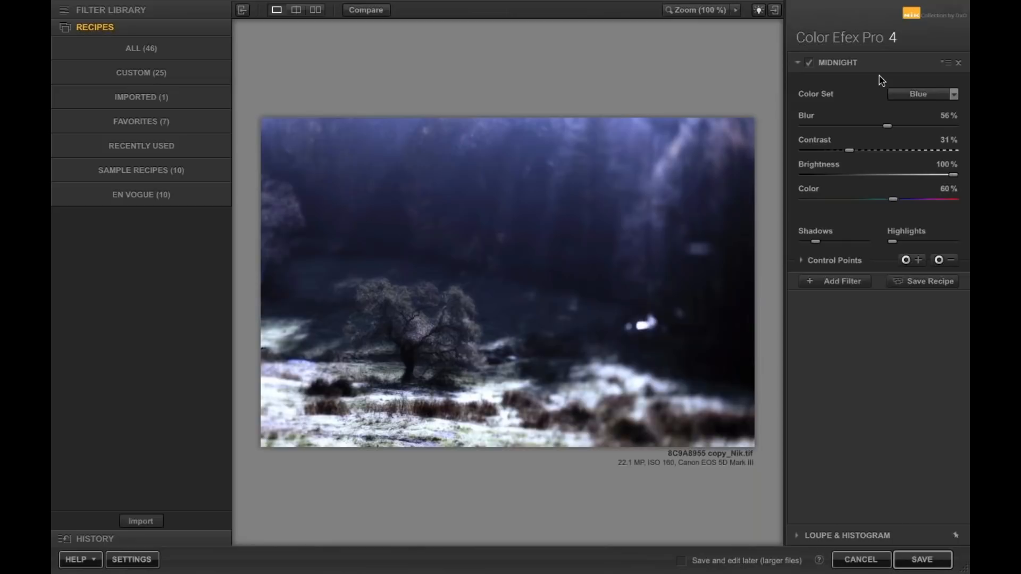
pyautogui.click(137, 197)
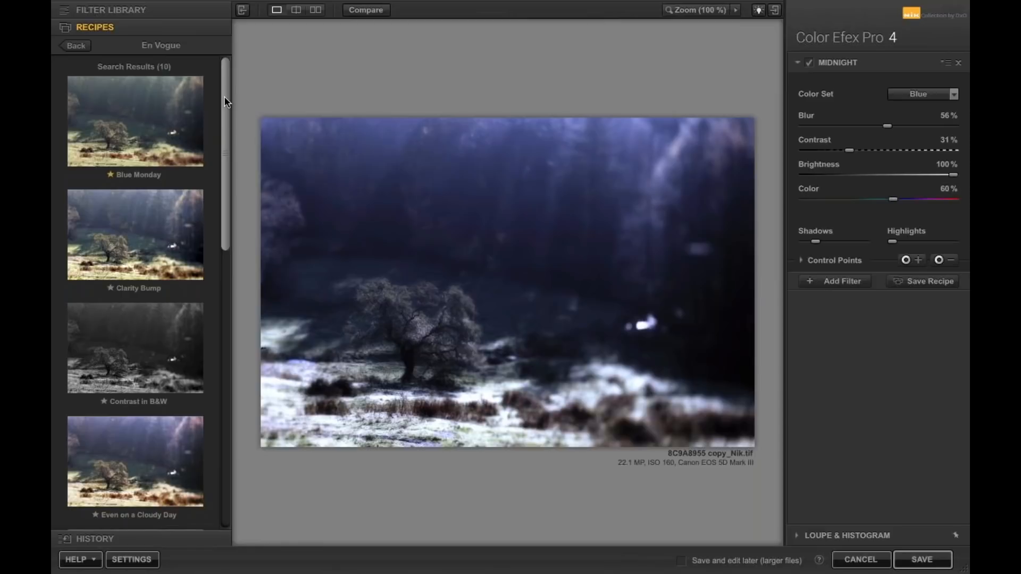
pyautogui.moveTo(224, 97); pyautogui.dragTo(221, 213)
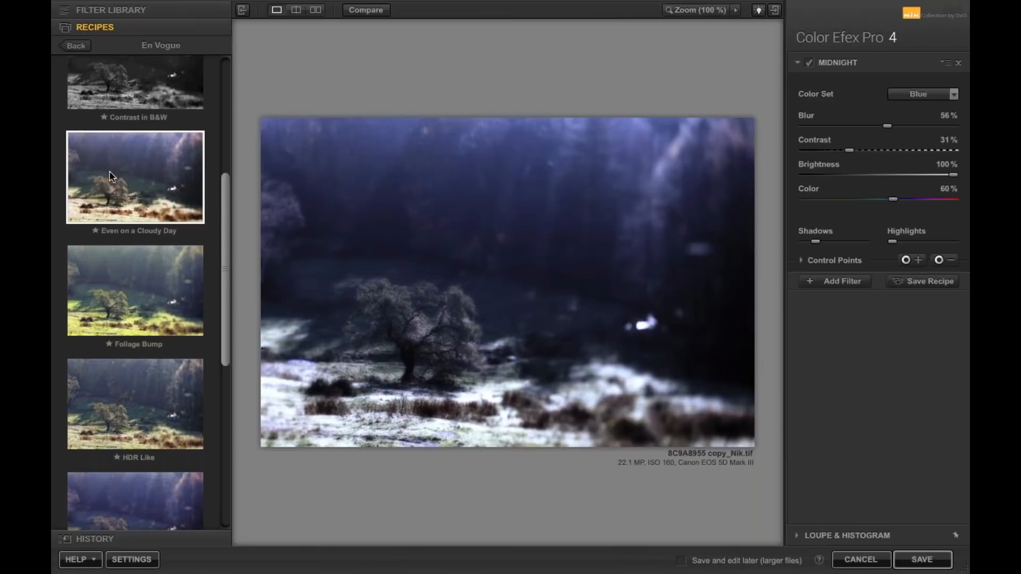
# Try the Even on a Cloudy Day recipe in place of the current filter, and replace it with Foliage Bump.
pyautogui.click(132, 190)
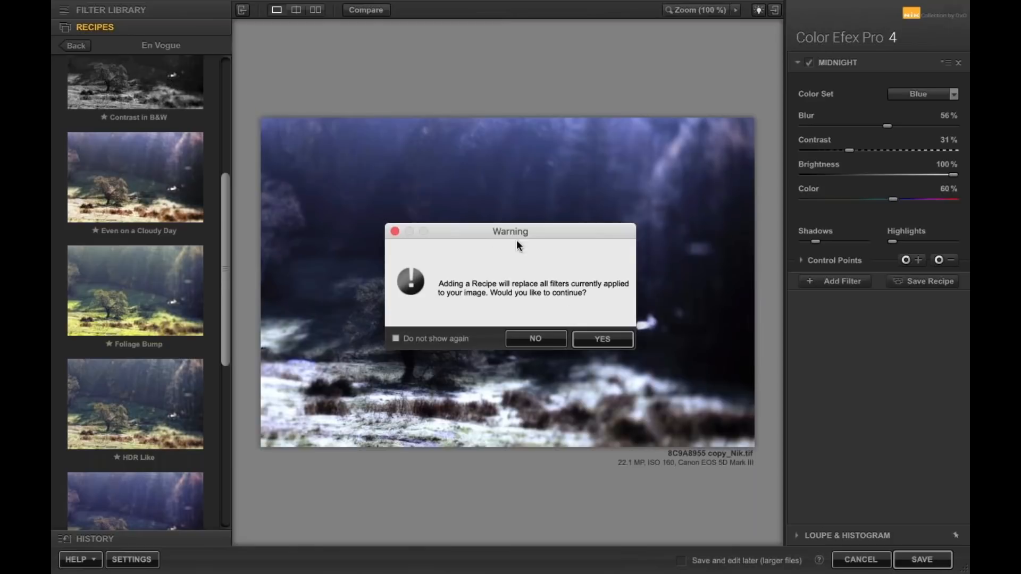
pyautogui.moveTo(450, 237); pyautogui.dragTo(461, 155)
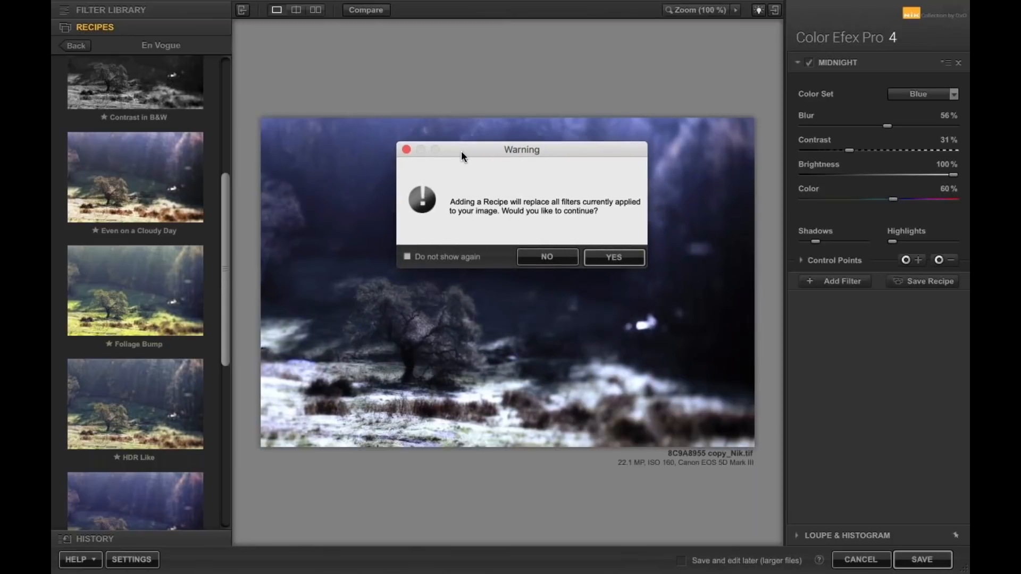
pyautogui.click(407, 257)
pyautogui.click(616, 259)
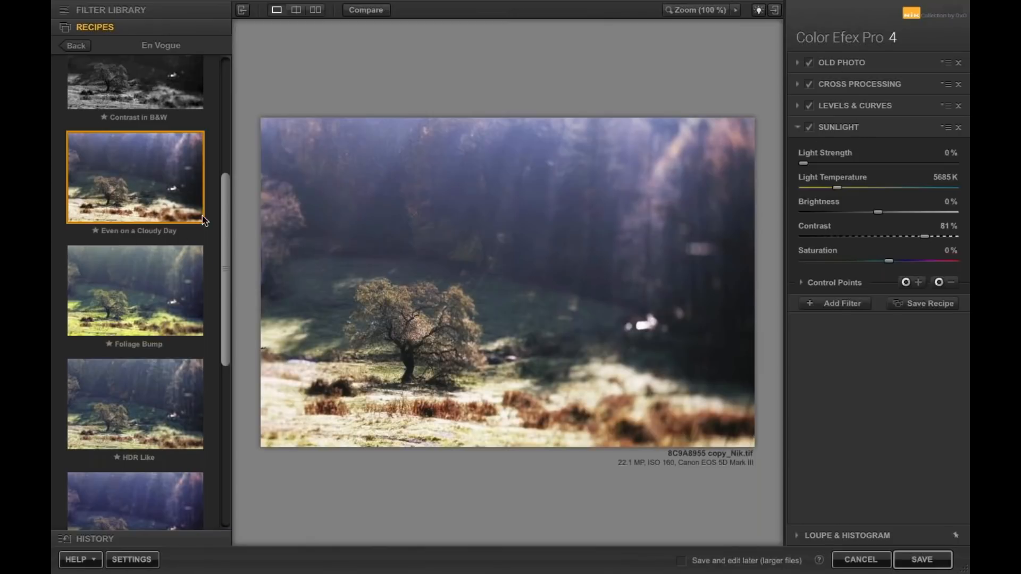
pyautogui.click(154, 293)
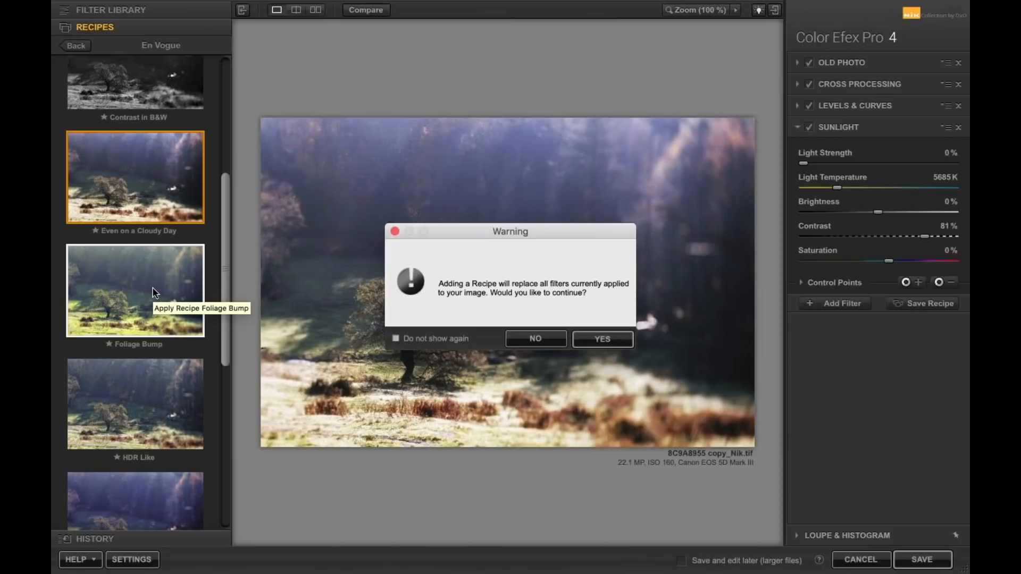
pyautogui.click(587, 341)
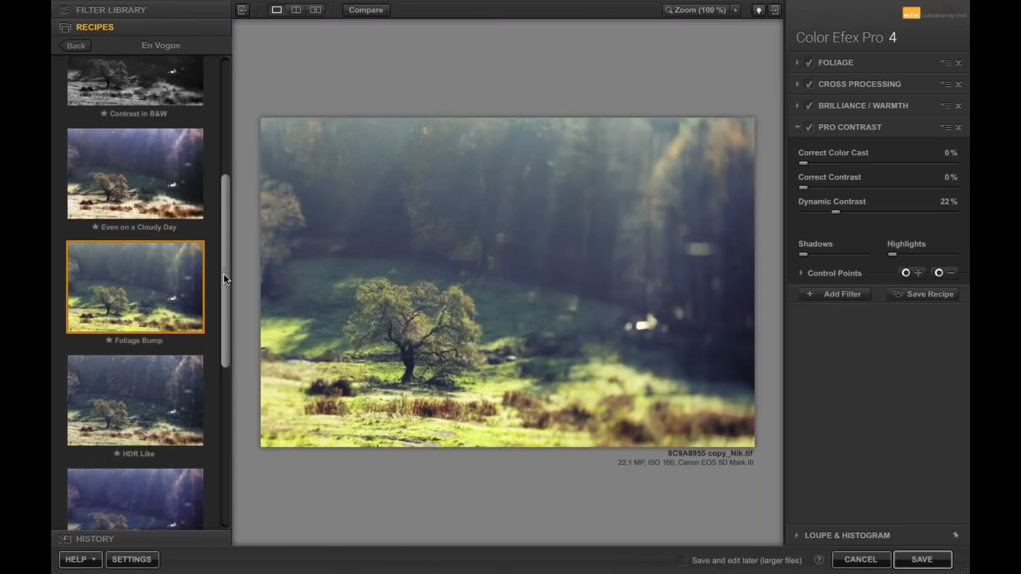
# Apply the Lavander recipe, accepting the replacement of all current filters.
pyautogui.moveTo(225, 275); pyautogui.dragTo(198, 351)
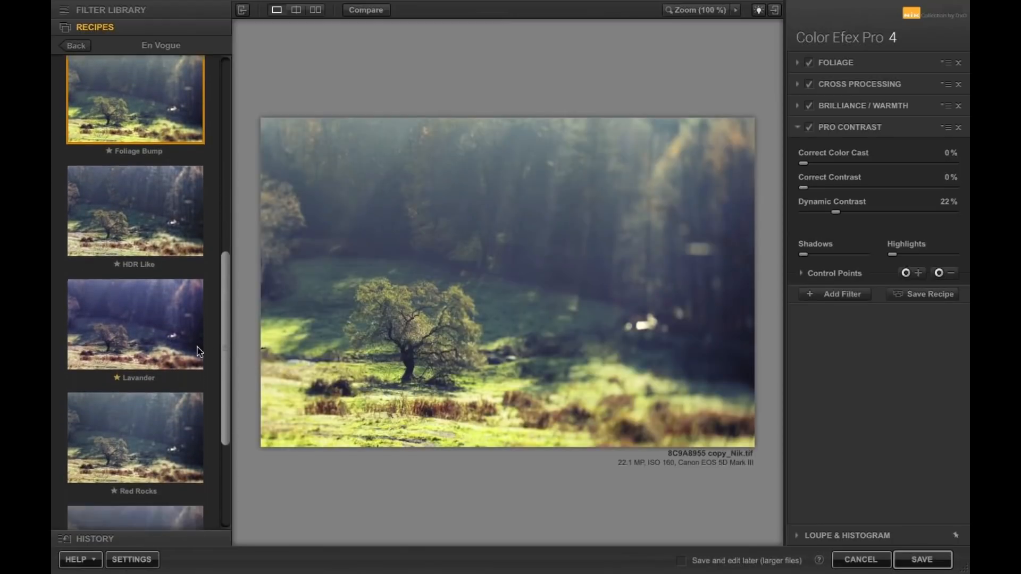
pyautogui.click(171, 339)
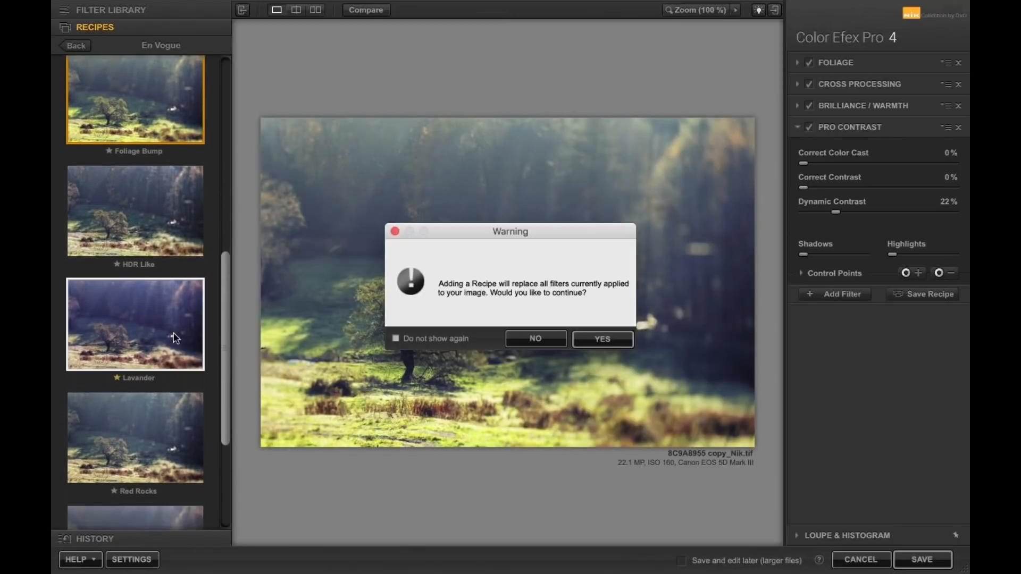
pyautogui.click(610, 341)
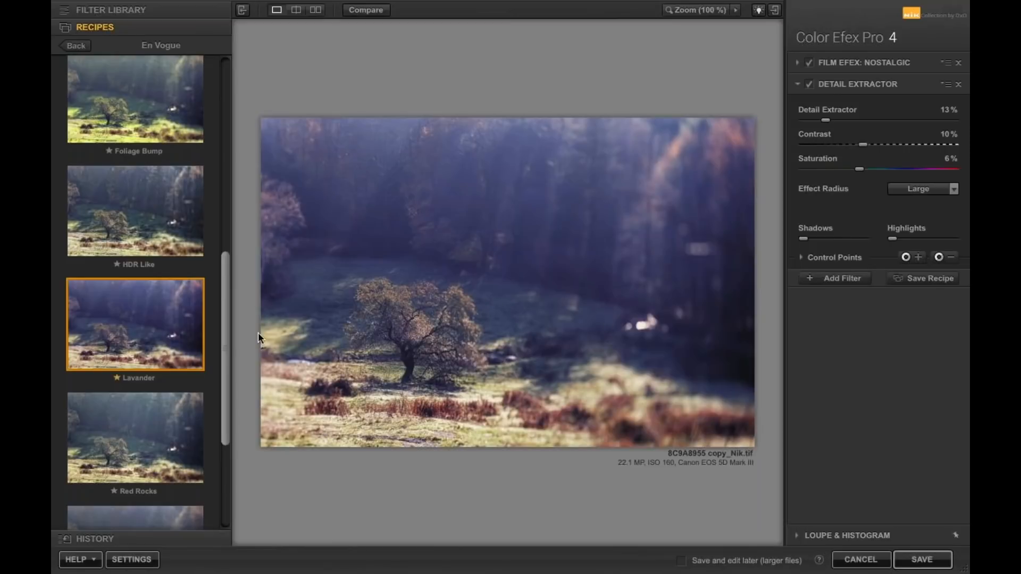
# Apply the Super Punch recipe in place of all current filters and compare the result with the original image.
pyautogui.scroll(-3, 225, 336)
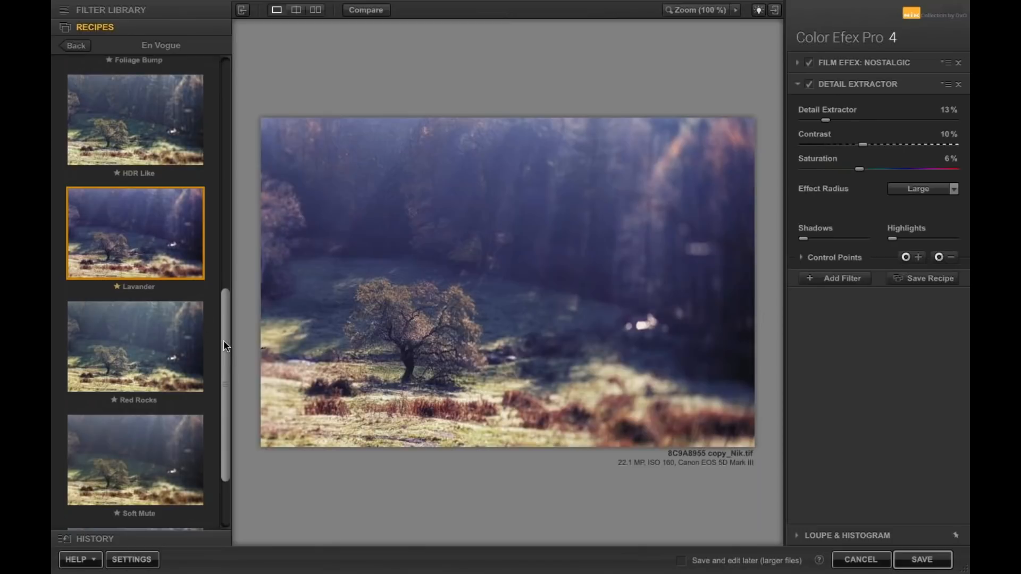
pyautogui.scroll(-3, 223, 345)
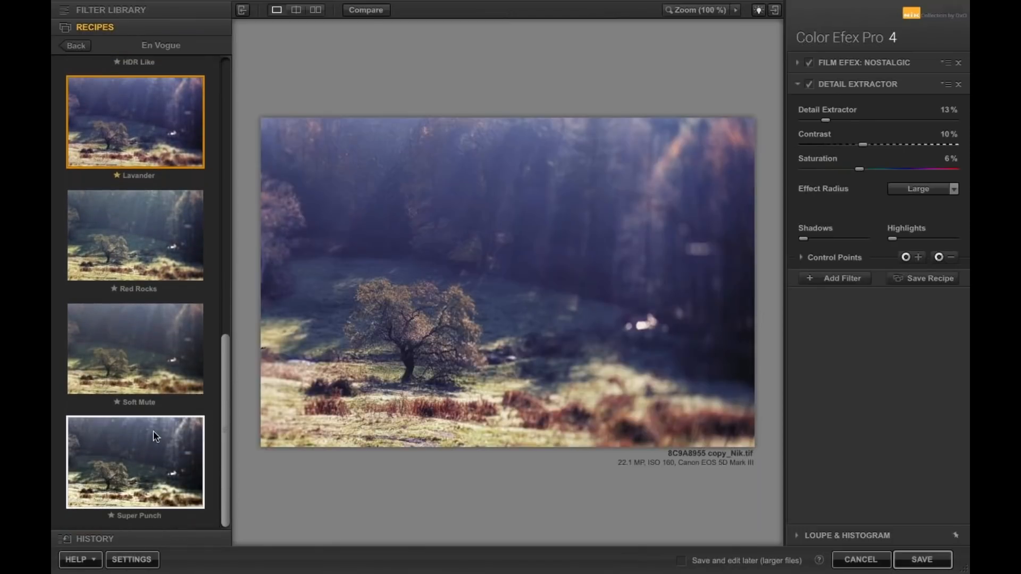
pyautogui.click(121, 464)
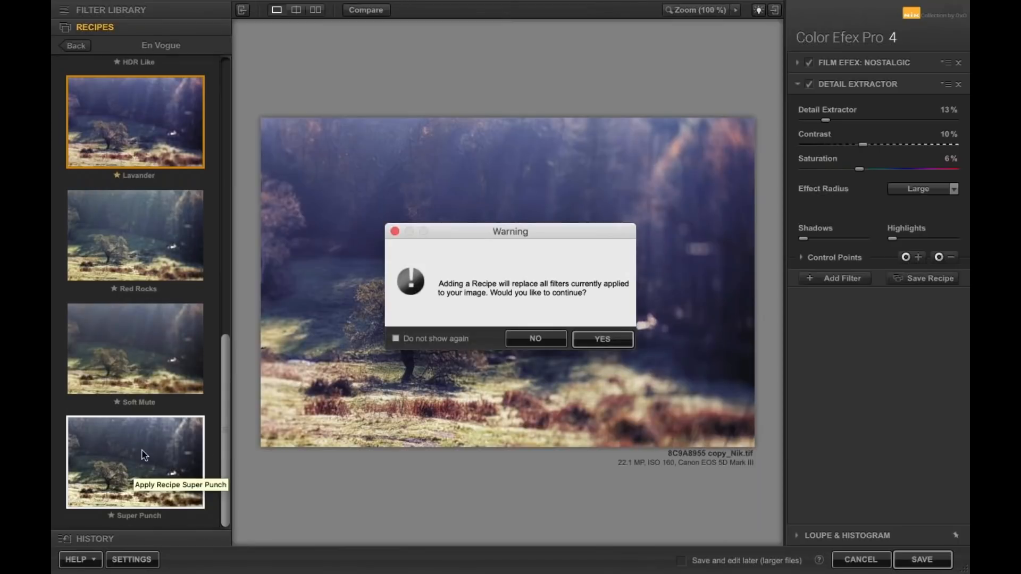
pyautogui.click(603, 340)
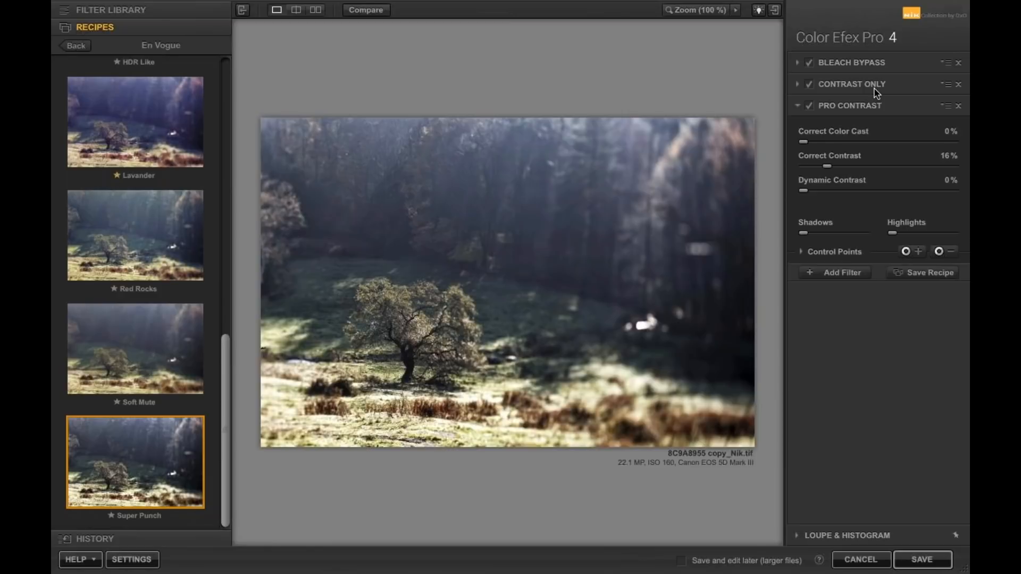
pyautogui.click(361, 13)
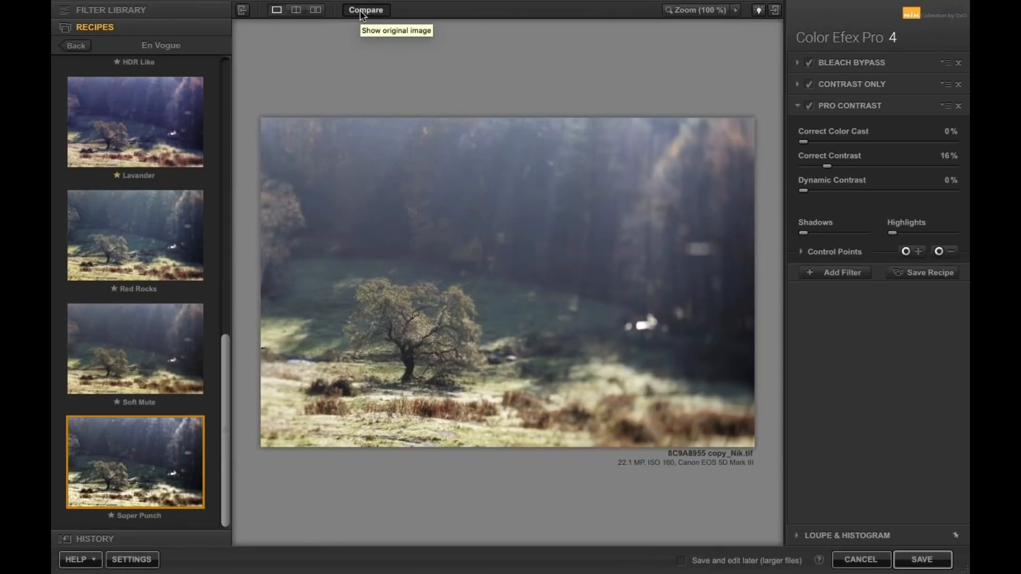
pyautogui.click(361, 12)
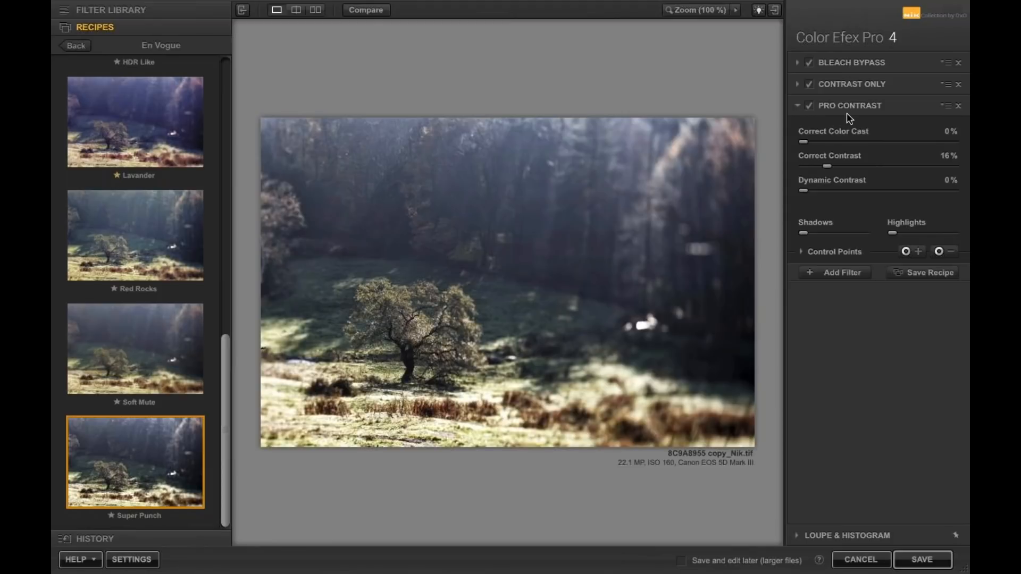
# Toggle the Bleach Bypass effect to judge it, and set its local contrast to 5% and saturation to 20%.
pyautogui.click(842, 65)
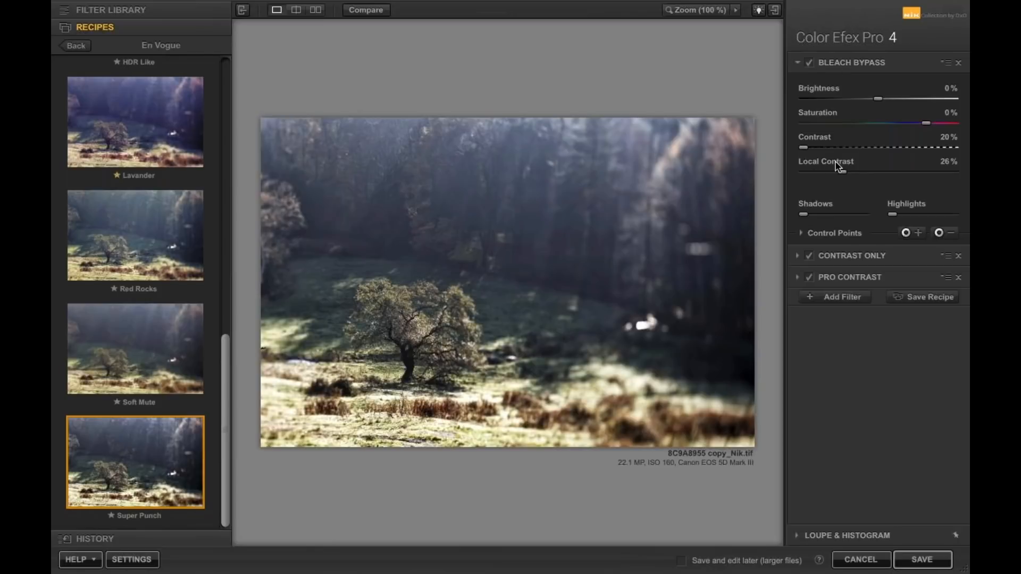
pyautogui.click(809, 64)
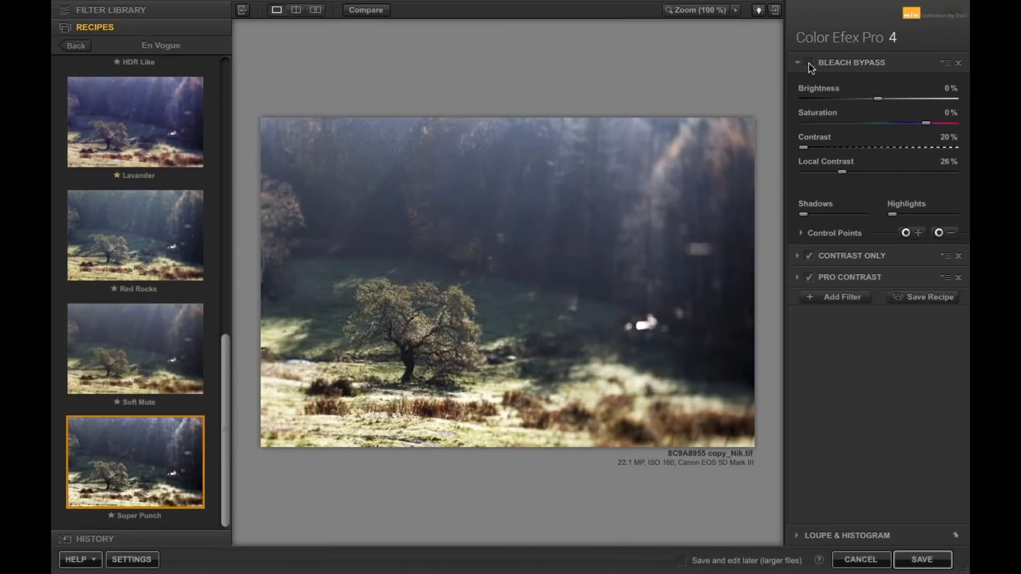
pyautogui.click(809, 64)
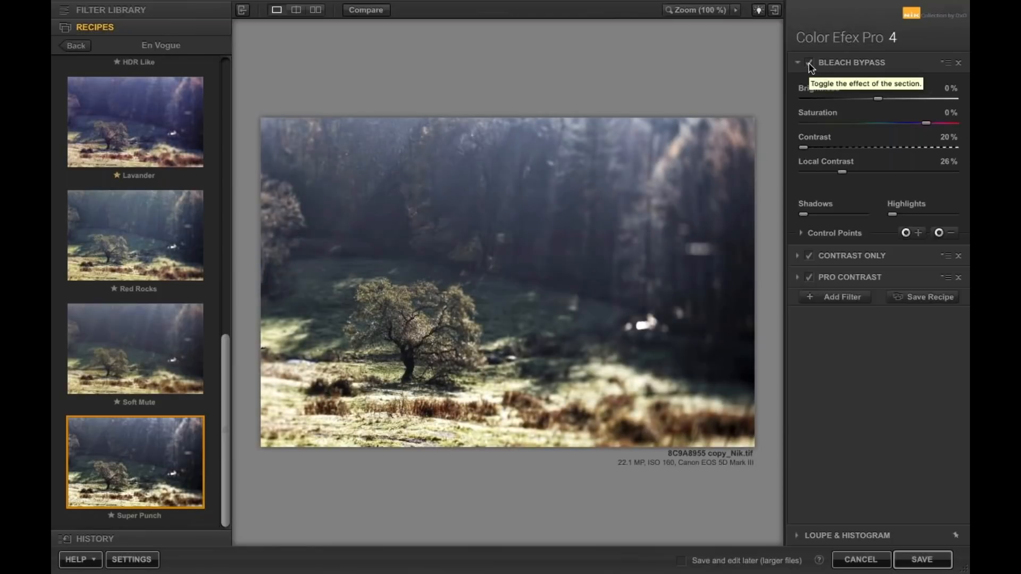
pyautogui.click(809, 63)
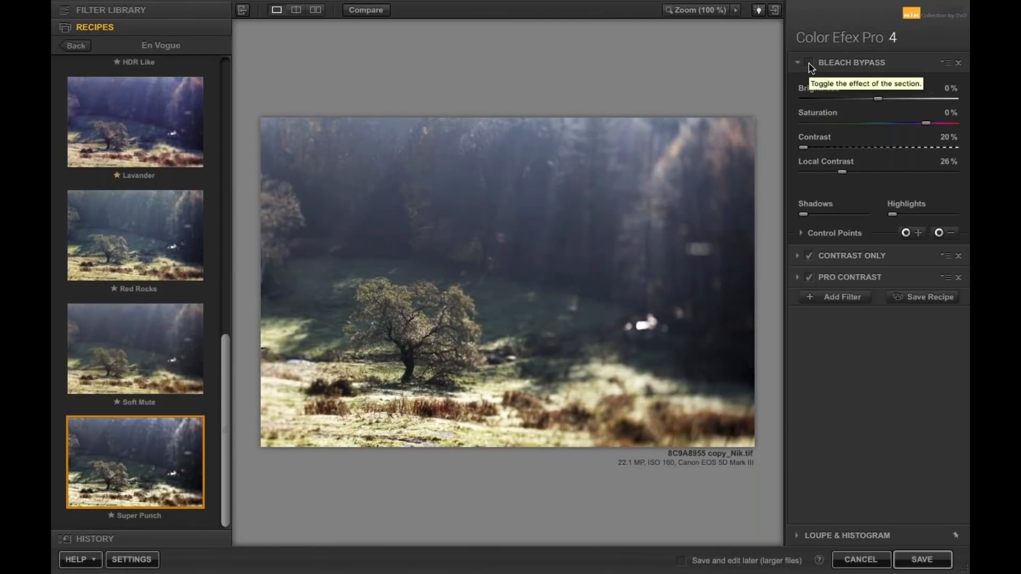
pyautogui.click(809, 64)
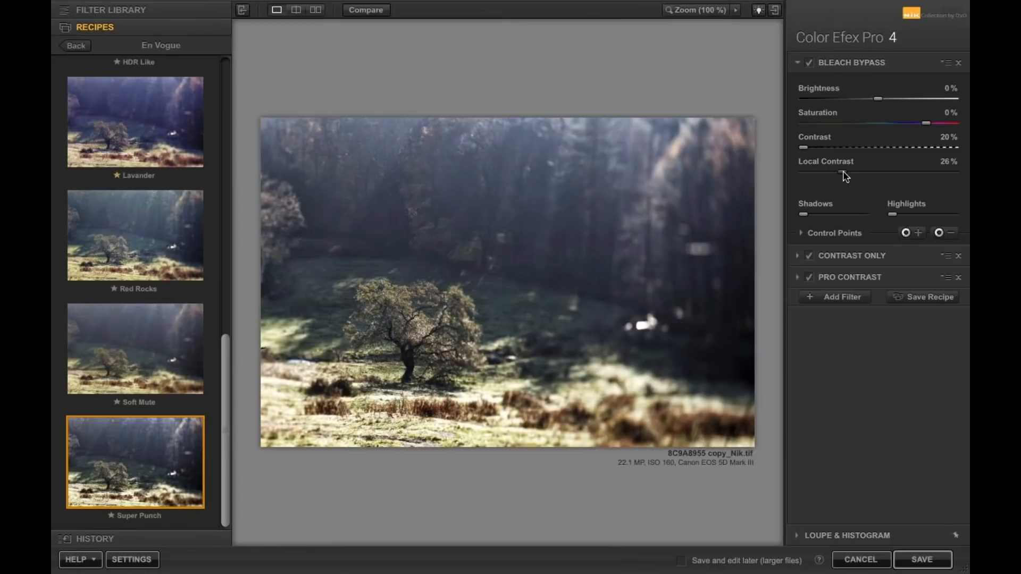
pyautogui.moveTo(844, 177); pyautogui.dragTo(811, 172)
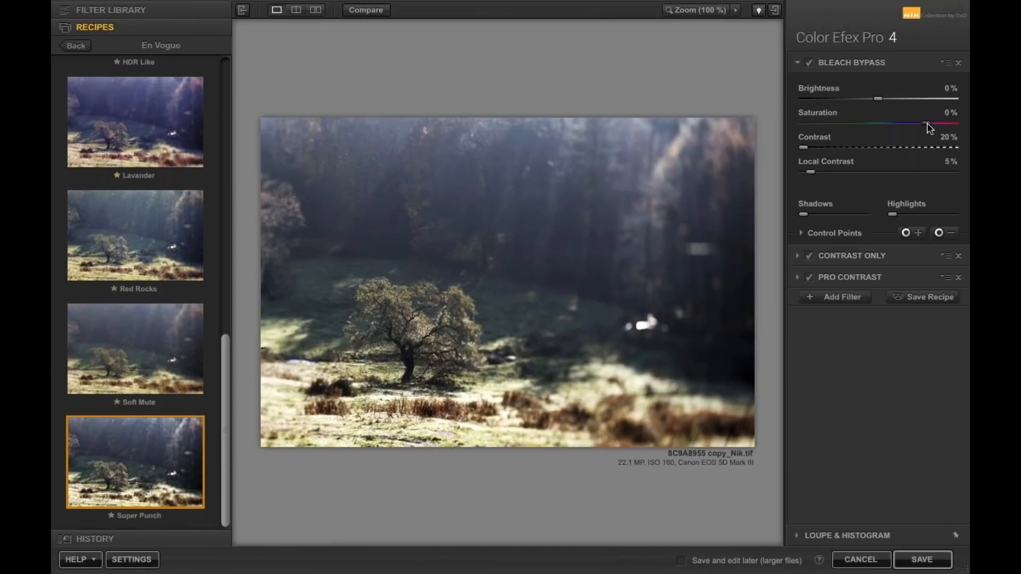
pyautogui.moveTo(930, 125); pyautogui.dragTo(966, 127)
# Toggle the Contrast Only filter off and on to check its effect, and remove it from the filter stack.
pyautogui.click(810, 258)
pyautogui.click(809, 257)
pyautogui.click(810, 257)
pyautogui.click(810, 257)
pyautogui.click(959, 257)
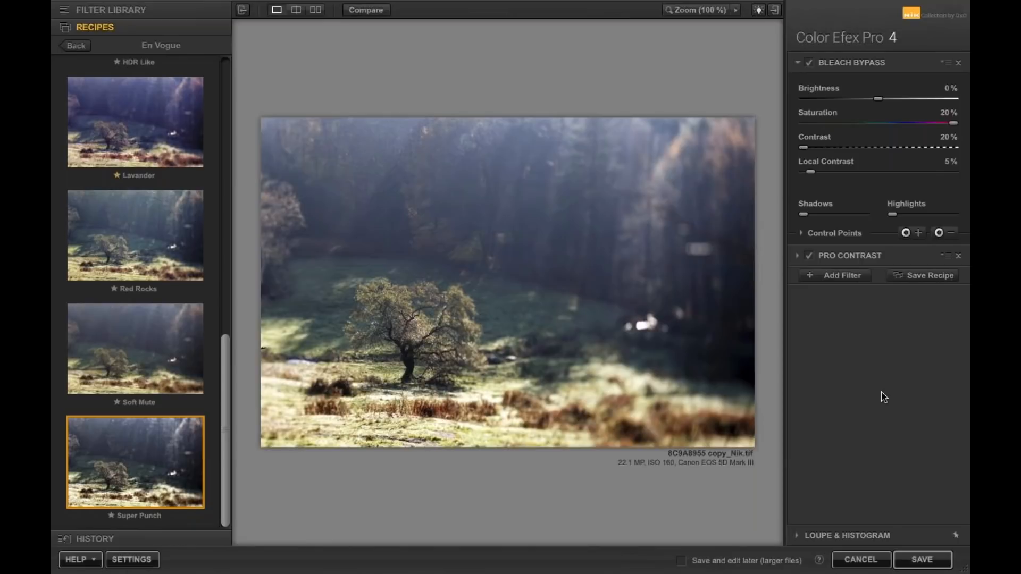
# Undo the removal of Contrast Only and expand its settings.
pyautogui.press('super+z')
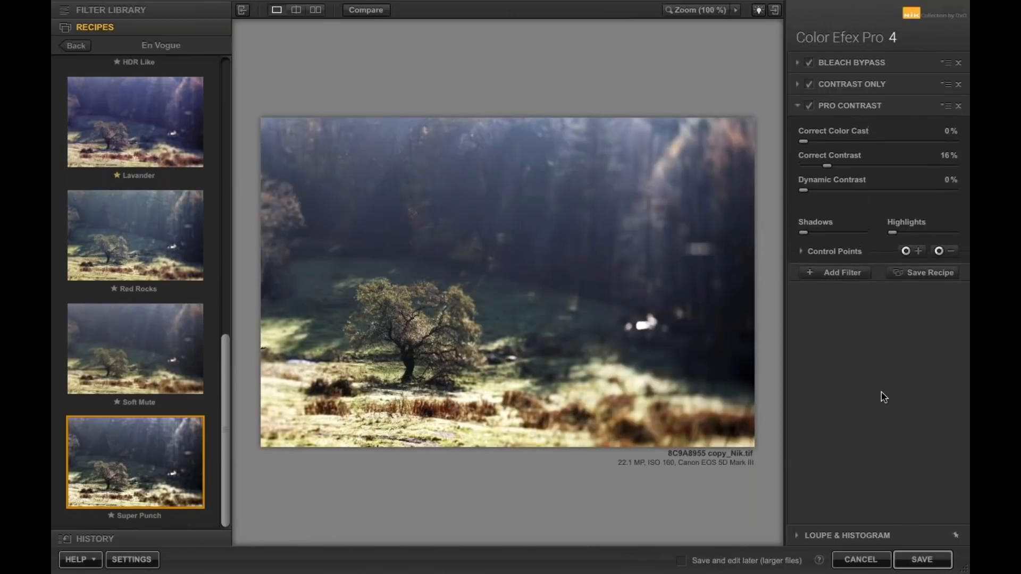
pyautogui.click(843, 87)
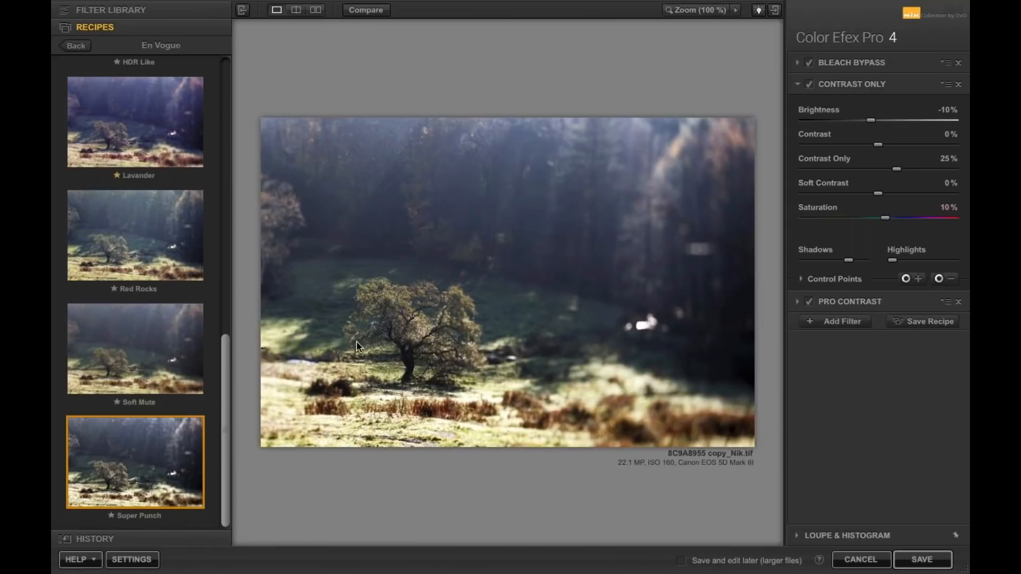
# Revisit the 07 - Sepia state in the edit history, return to the Contrast Only removed state and compare it with the original.
pyautogui.click(106, 540)
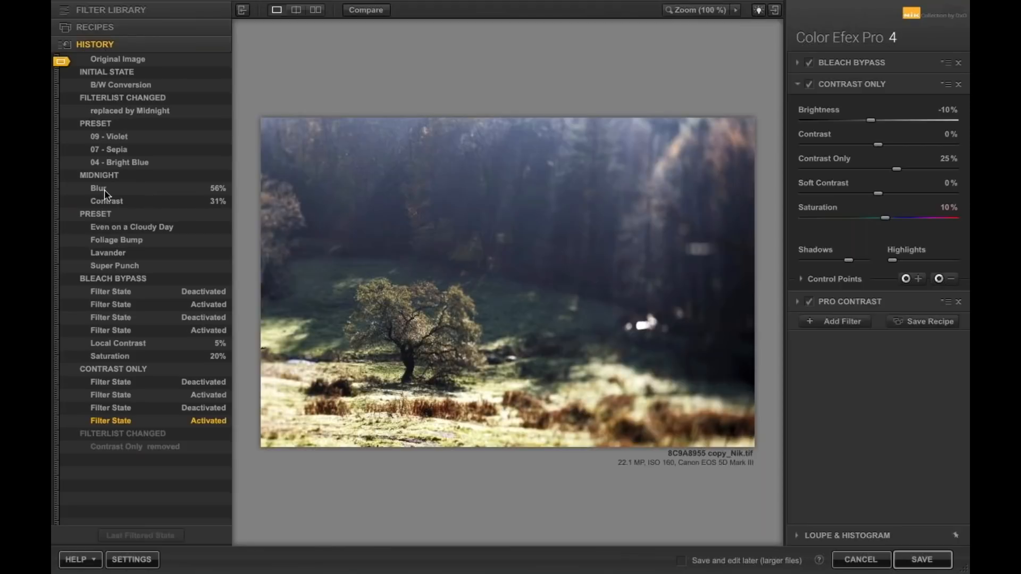
pyautogui.click(116, 149)
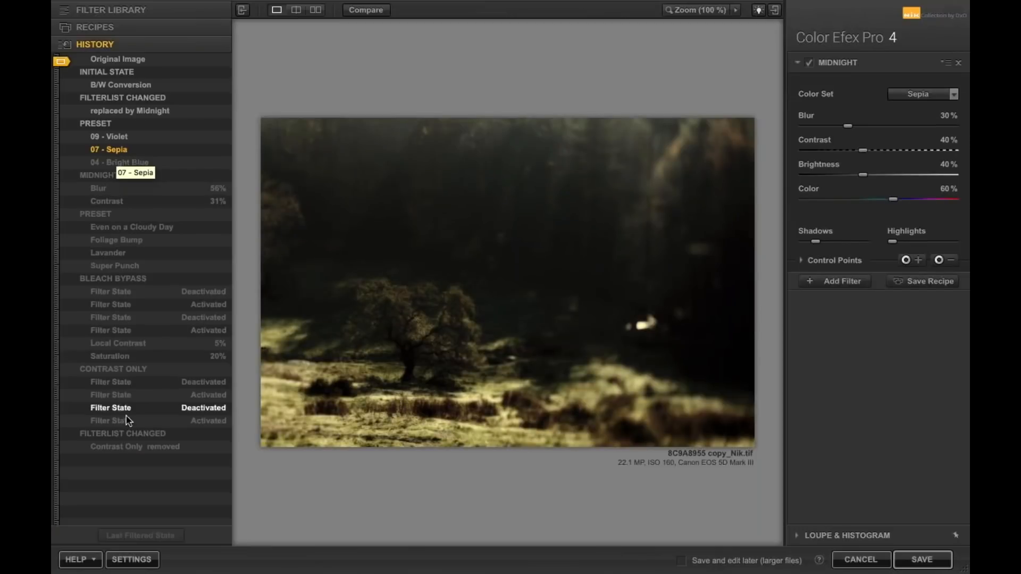
pyautogui.click(121, 446)
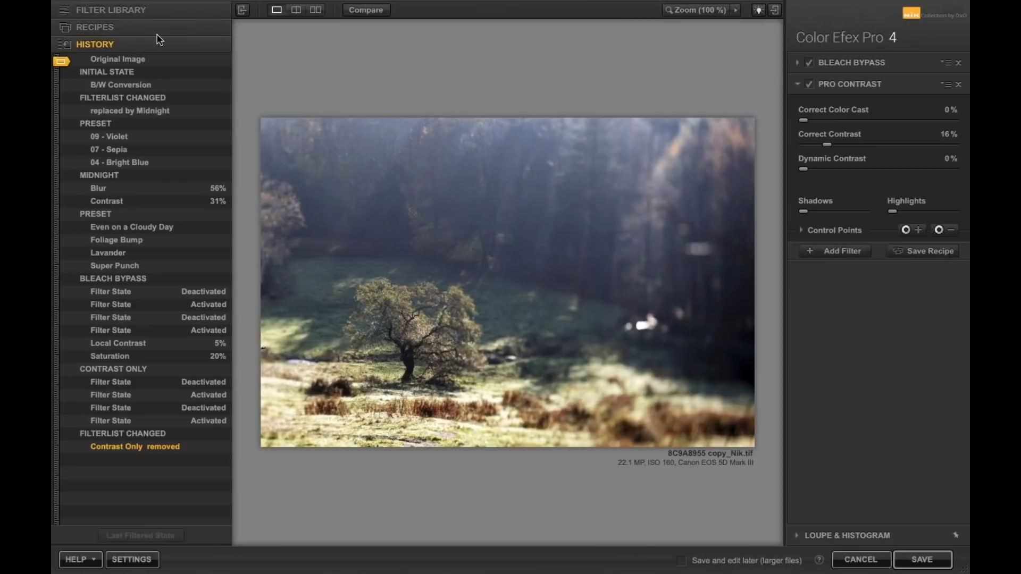
pyautogui.click(379, 11)
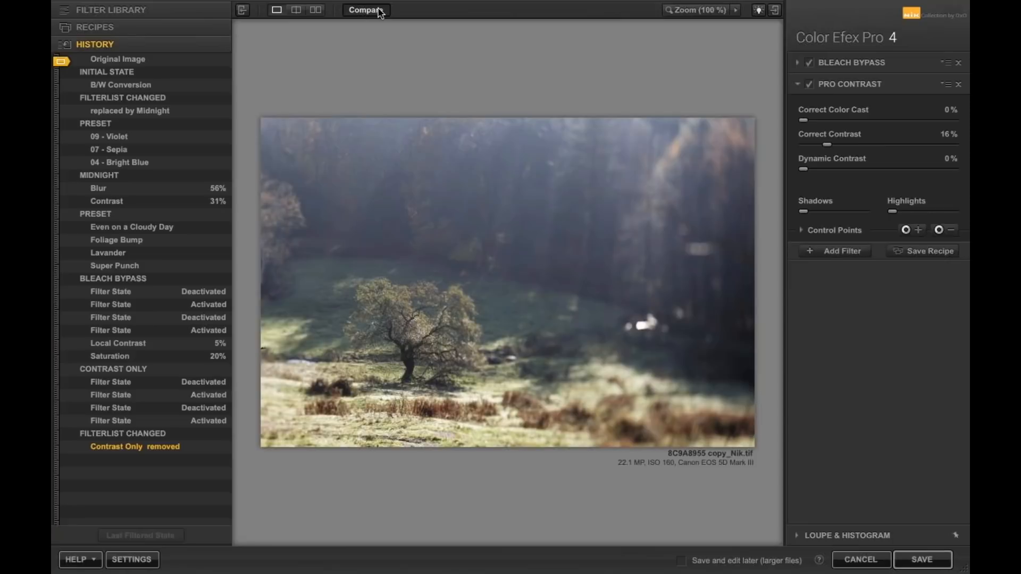
pyautogui.click(379, 11)
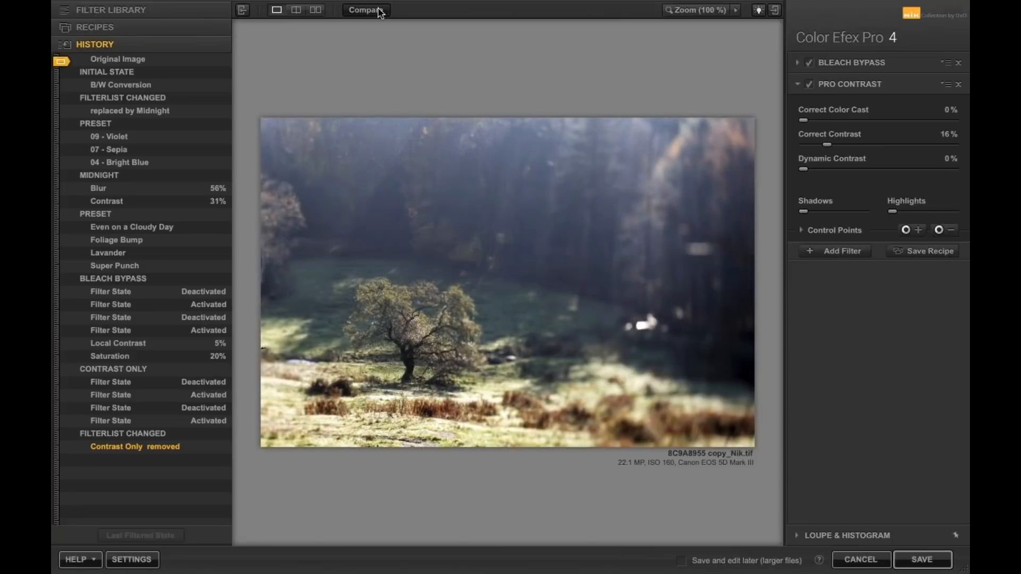
# Add the Brilliance / Warmth filter with warmth 31% and perceptual saturation 21%, and toggle it off and on to check the effect.
pyautogui.click(849, 253)
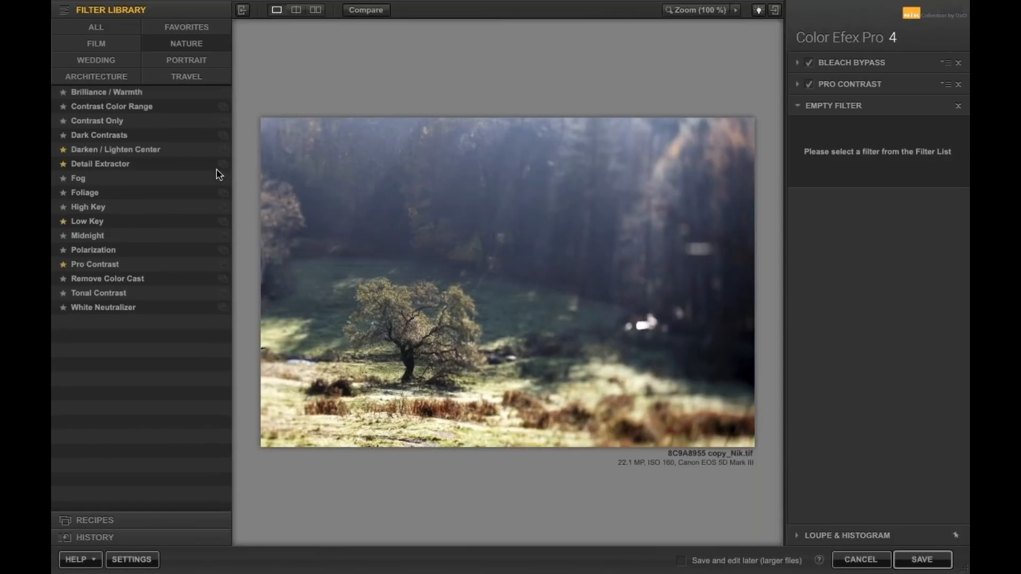
pyautogui.click(97, 91)
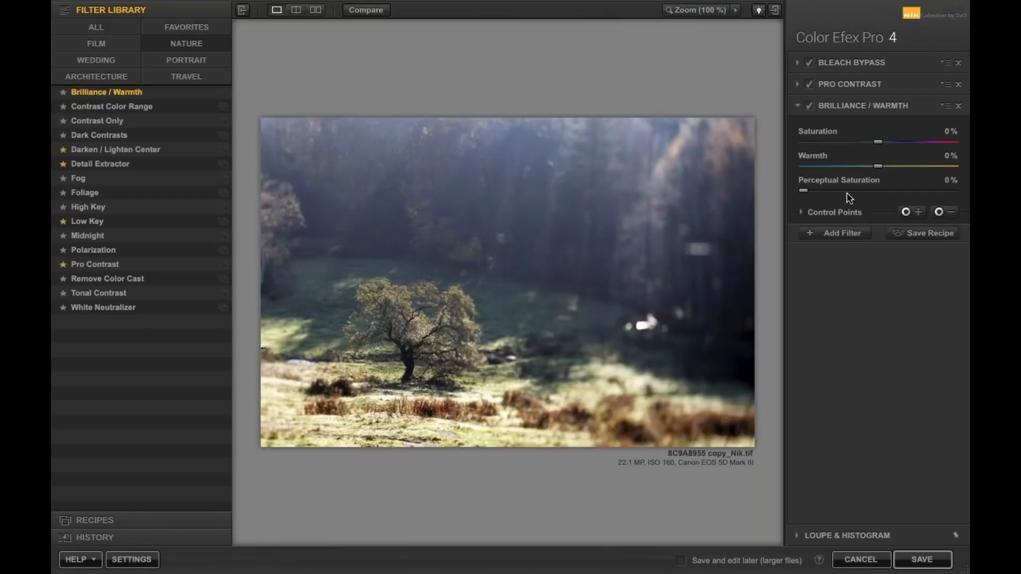
pyautogui.click(850, 191)
pyautogui.moveTo(880, 167); pyautogui.dragTo(902, 168)
pyautogui.click(856, 192)
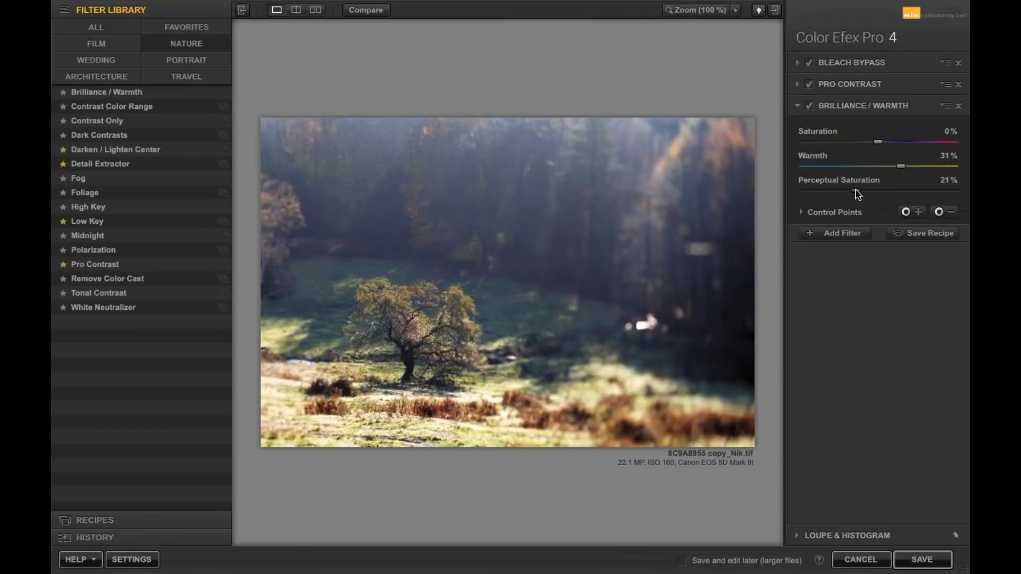
pyautogui.click(810, 106)
pyautogui.click(810, 106)
# Save the filtered image and, back in DxO PhotoLab, compare the _Nik.tif version with the original DNG.
pyautogui.click(933, 562)
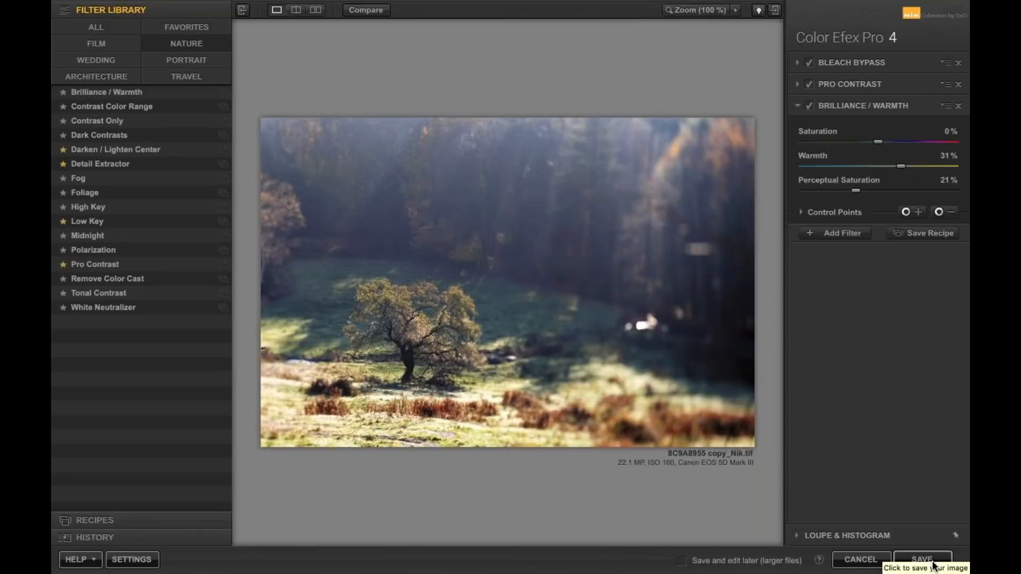
pyautogui.click(929, 563)
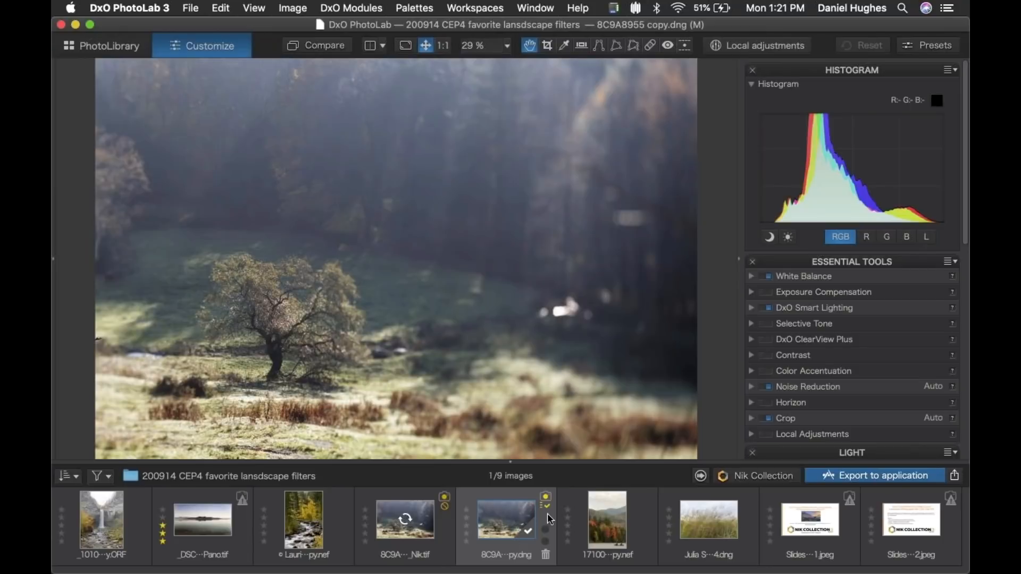
pyautogui.click(424, 525)
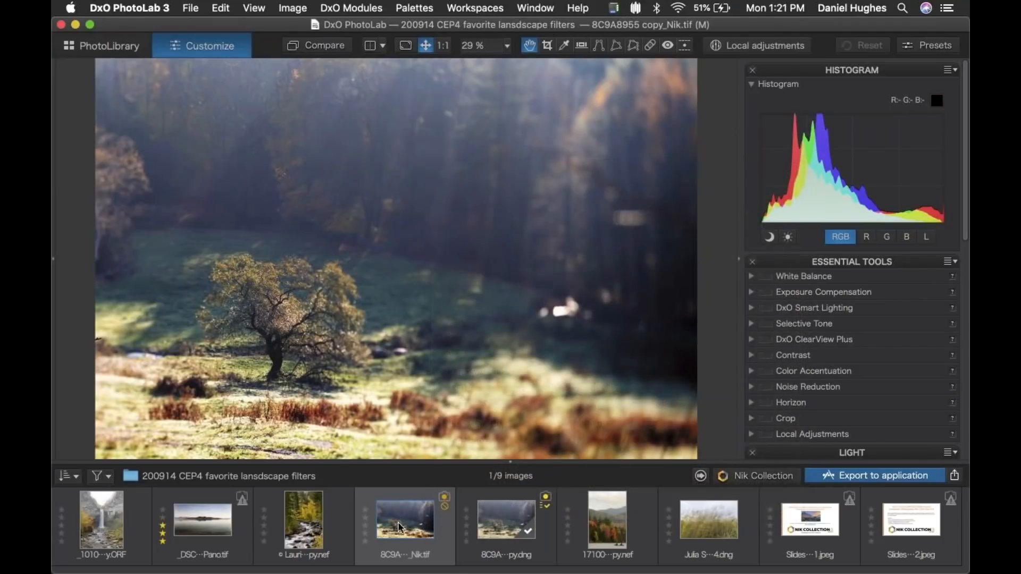
pyautogui.press('Right')
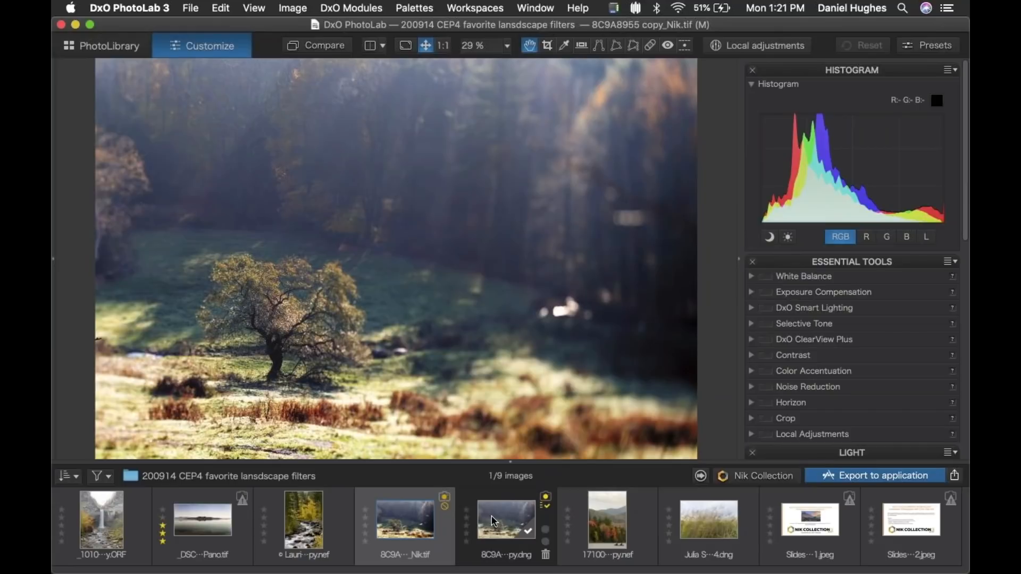
pyautogui.click(396, 525)
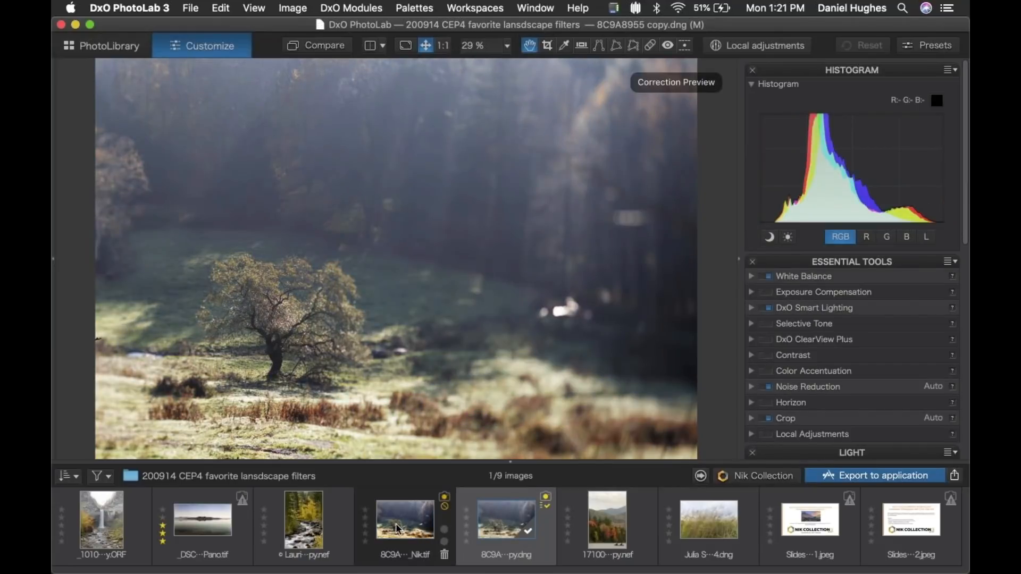
pyautogui.moveTo(396, 524)
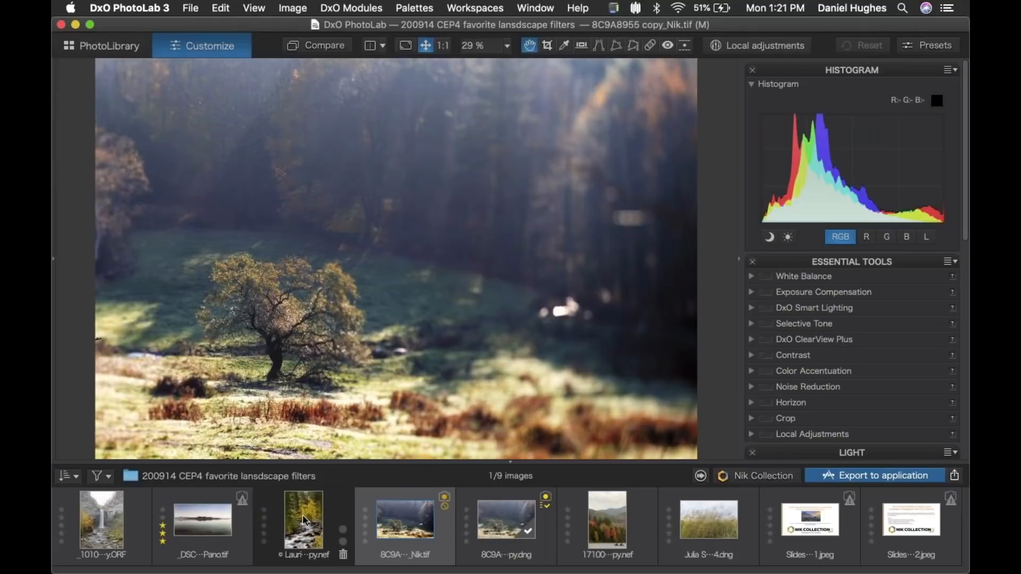
# Display the autumn river photo and preview it without DxO Smart Lighting, leaving that correction enabled.
pyautogui.click(302, 515)
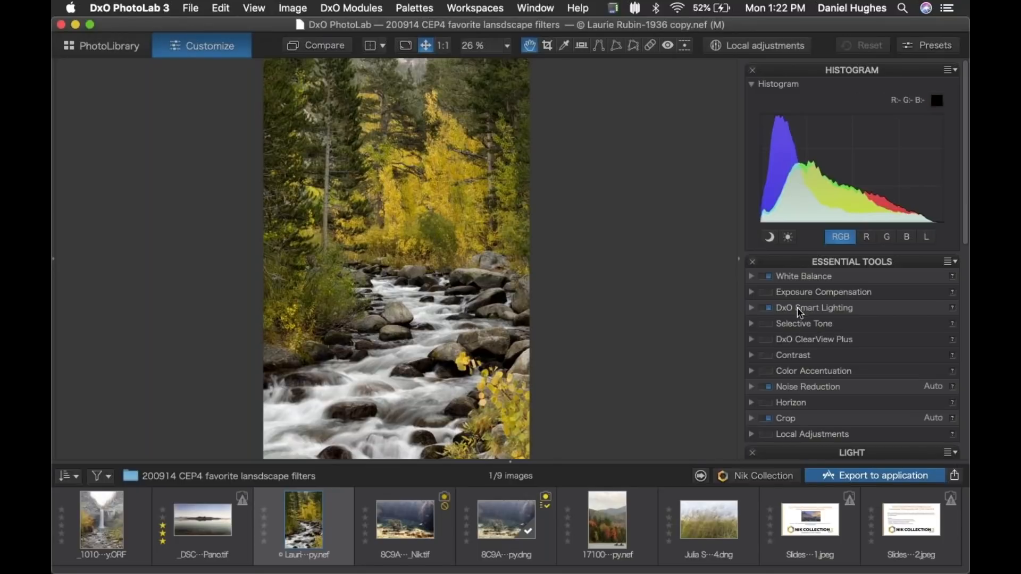
pyautogui.click(770, 308)
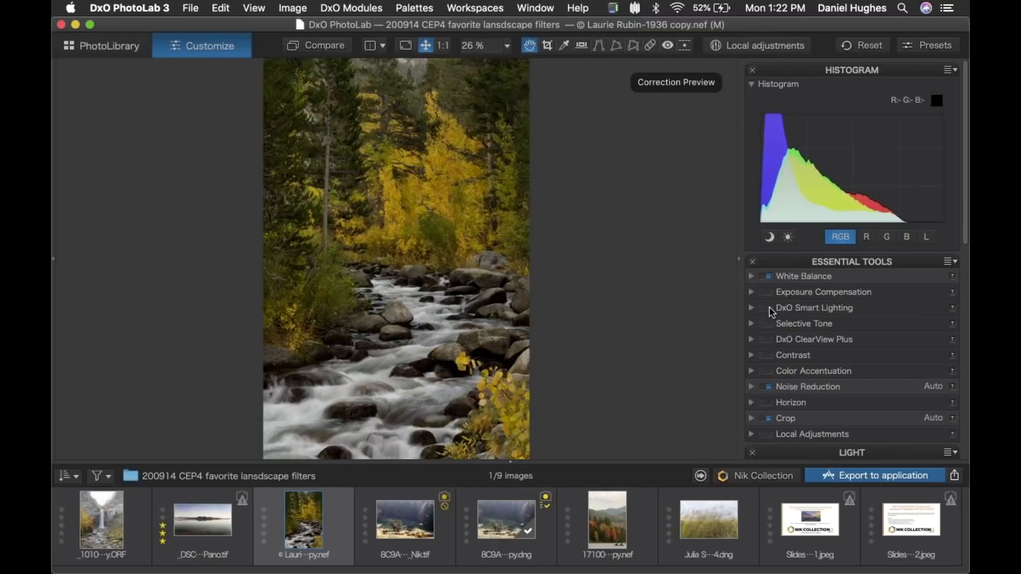
pyautogui.click(769, 308)
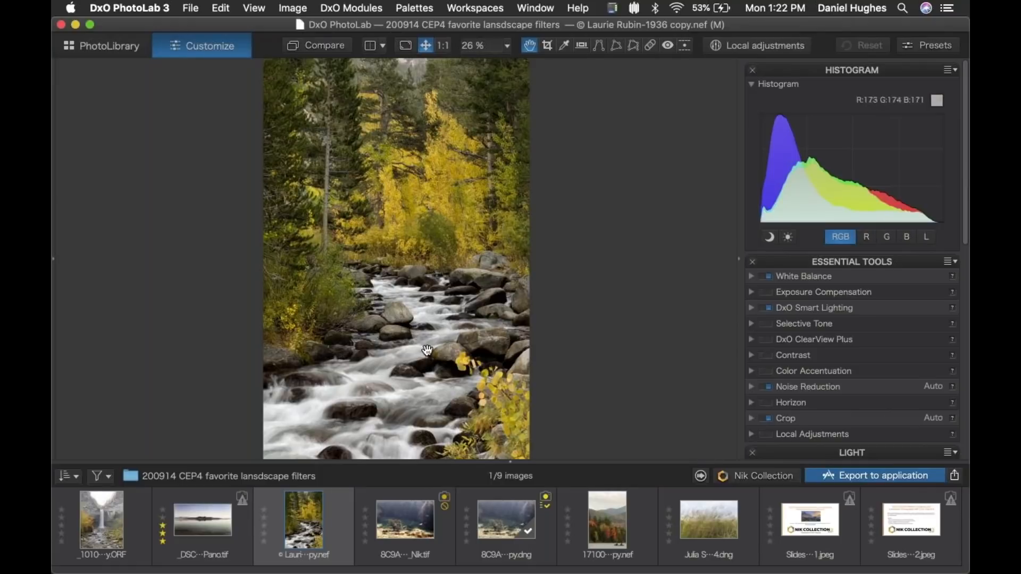
# Send the river photo to Color Efex Pro 4 through the Nik Collection and dismiss the TIFF notice.
pyautogui.click(772, 479)
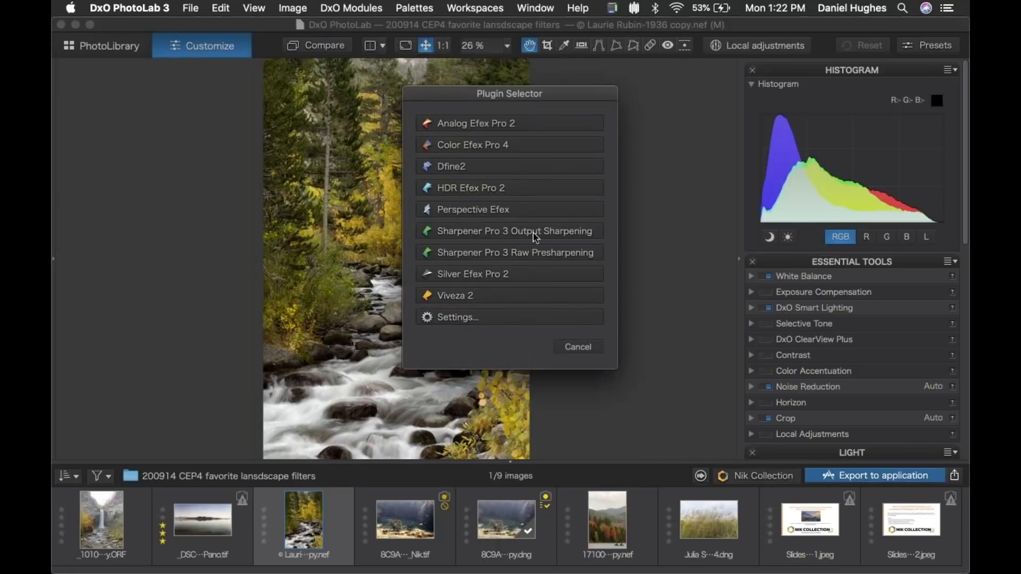
pyautogui.click(483, 146)
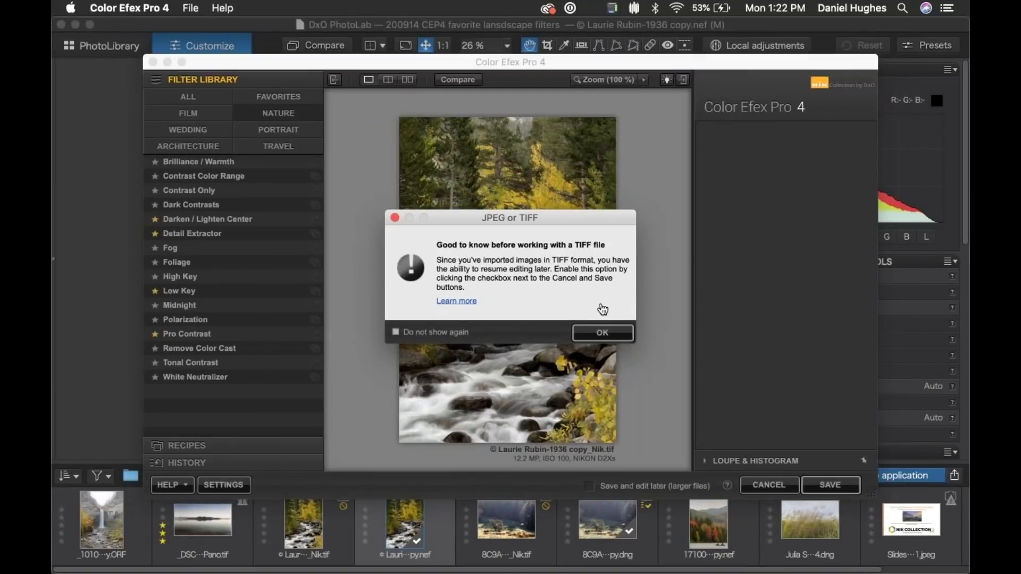
pyautogui.click(612, 331)
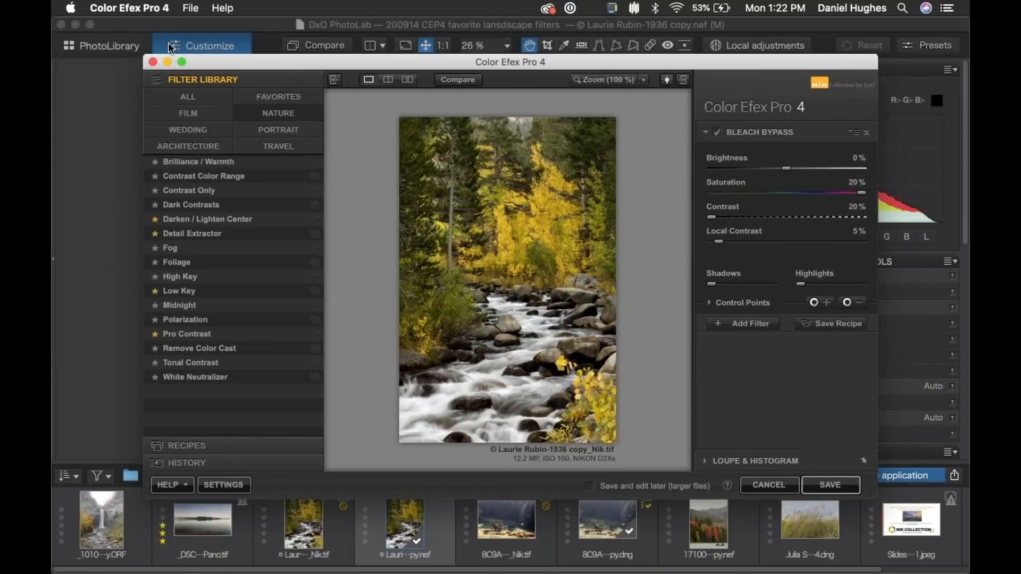
# Enlarge the filter editor window so that it fills the screen.
pyautogui.click(189, 60)
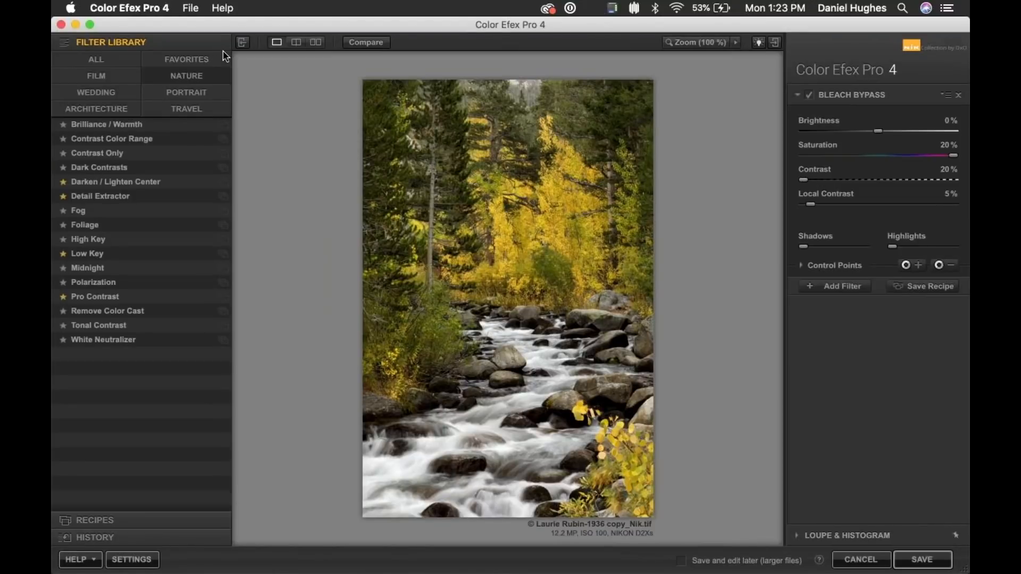
pyautogui.press('f')
pyautogui.moveTo(515, 62)
pyautogui.mouseDown()
pyautogui.moveTo(478, 57)
pyautogui.moveTo(547, 75)
pyautogui.moveTo(511, 56)
pyautogui.mouseUp()
pyautogui.doubleClick(509, 56)
# Mark Brilliance / Warmth as a favorite, checking the favorites list and returning to the list of all filters.
pyautogui.click(91, 59)
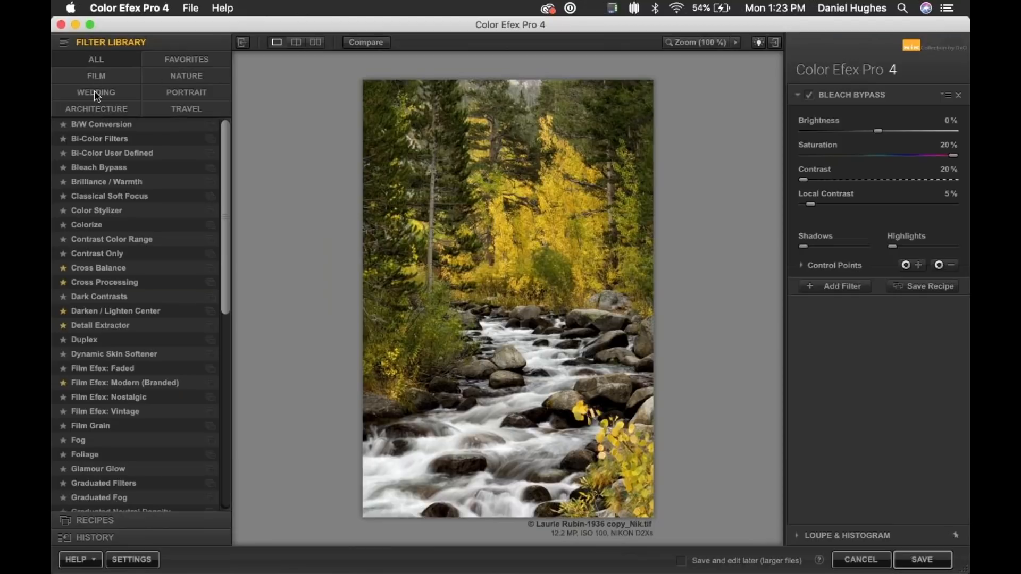
pyautogui.click(181, 57)
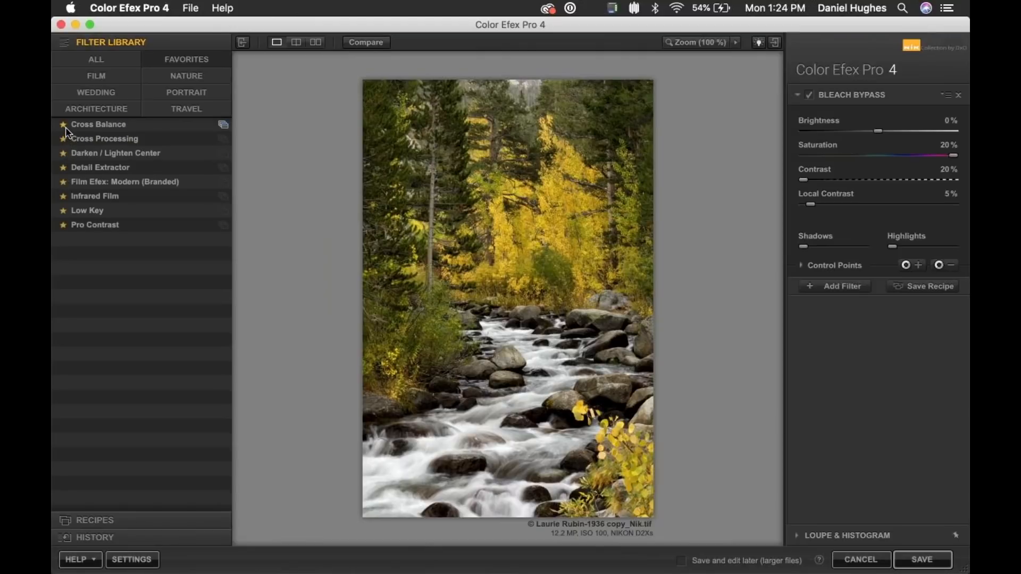
pyautogui.click(113, 63)
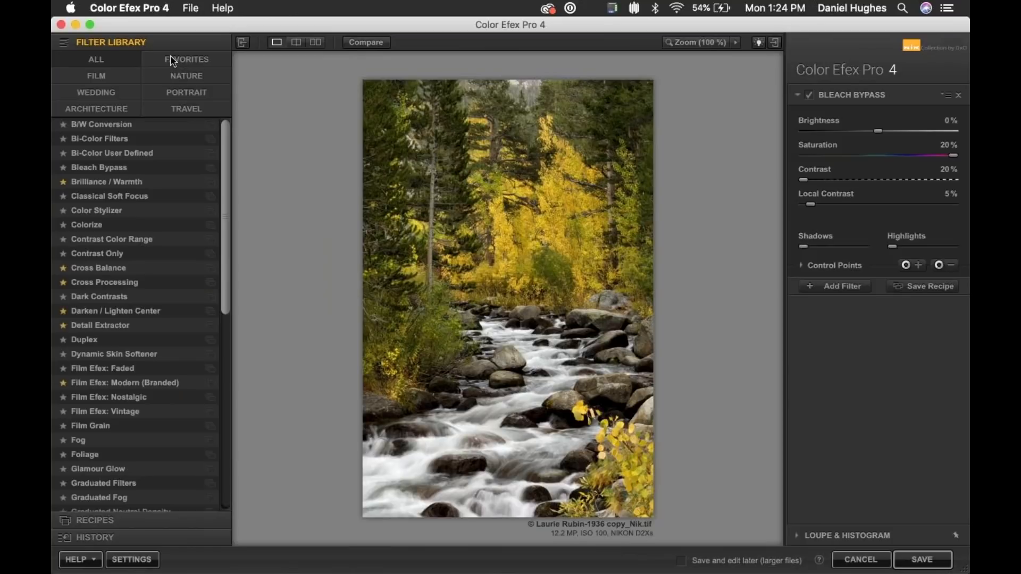
# Apply the Detail Extractor filter and compare it with the original side by side, briefly hiding the side panels.
pyautogui.click(85, 328)
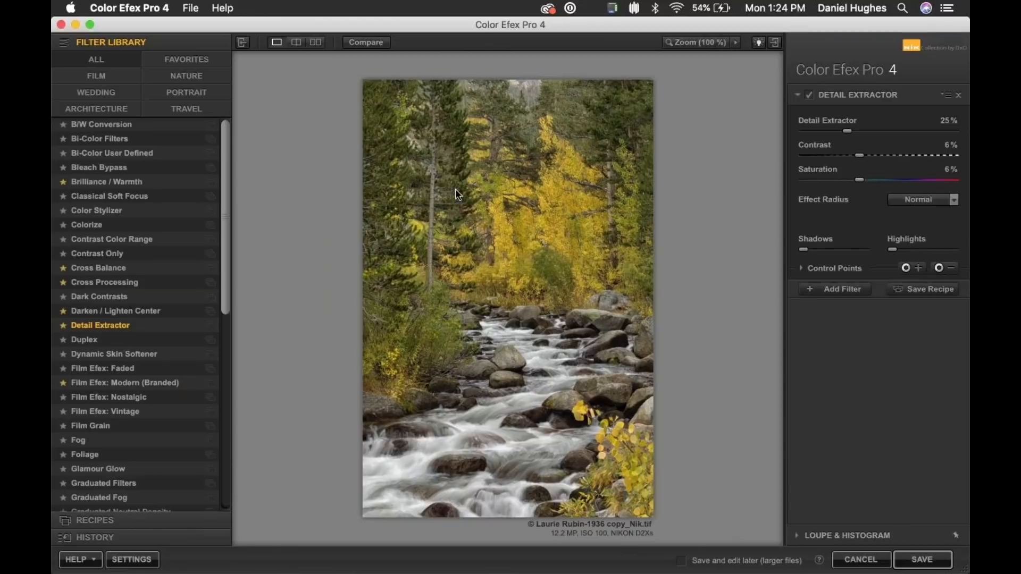
pyautogui.click(315, 43)
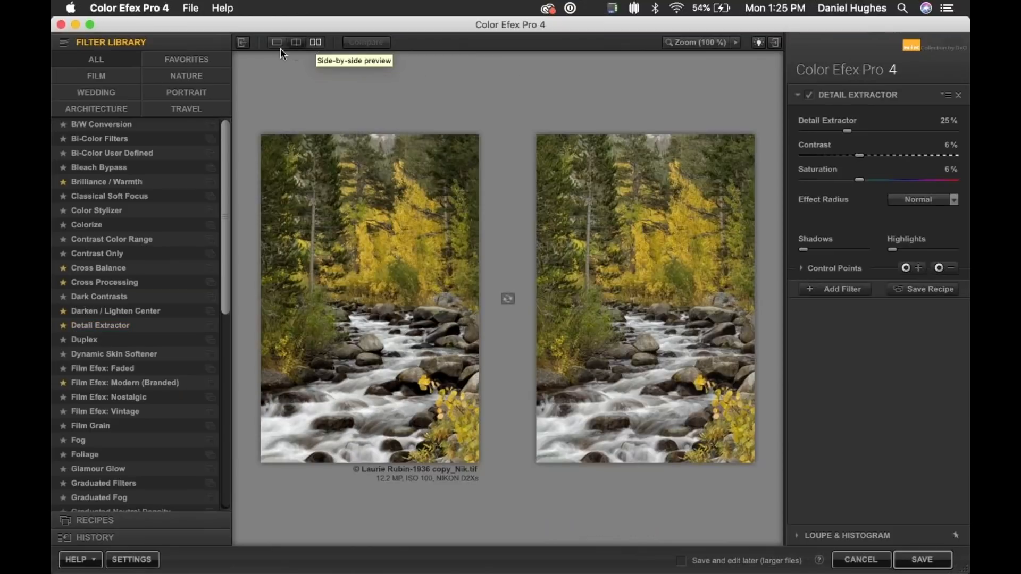
pyautogui.click(242, 43)
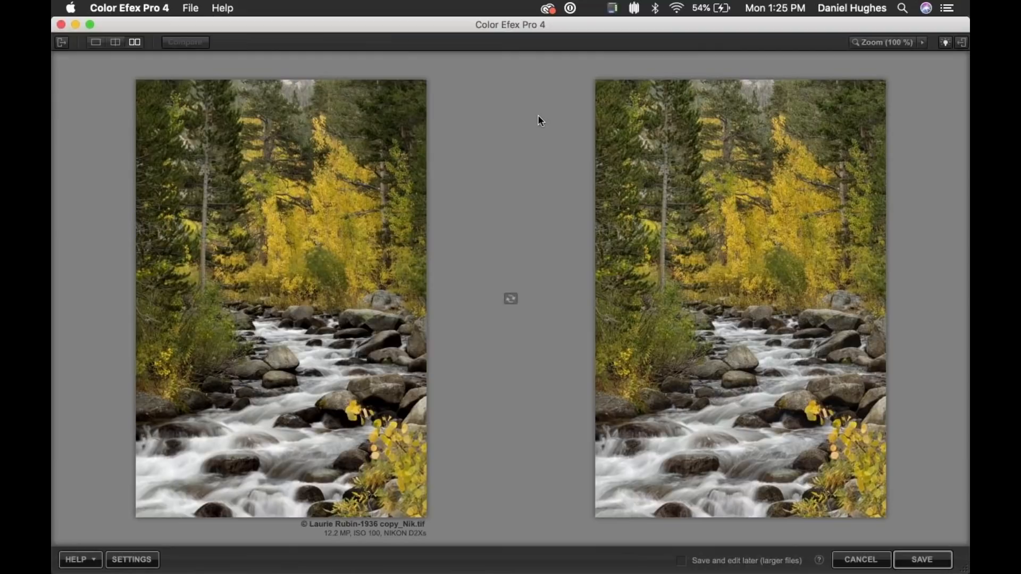
pyautogui.press('Tab')
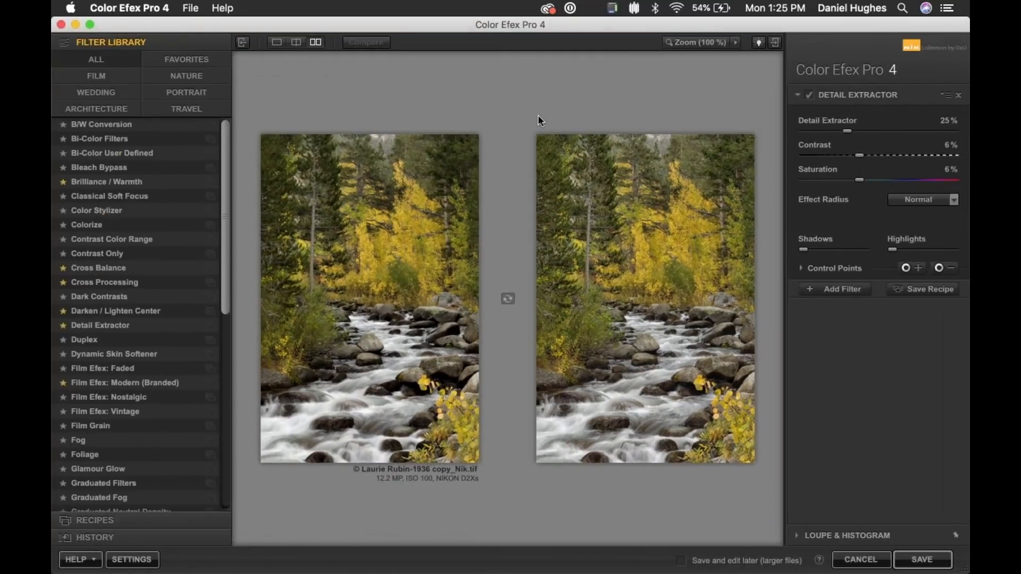
pyautogui.press('Tab')
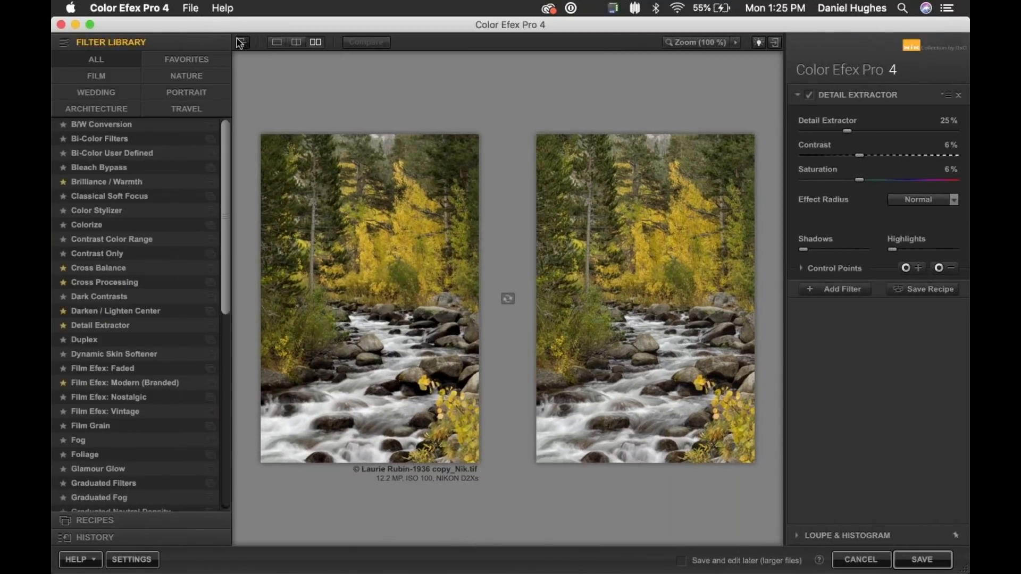
# Return to the single-image preview, hiding and restoring the filter library.
pyautogui.click(241, 42)
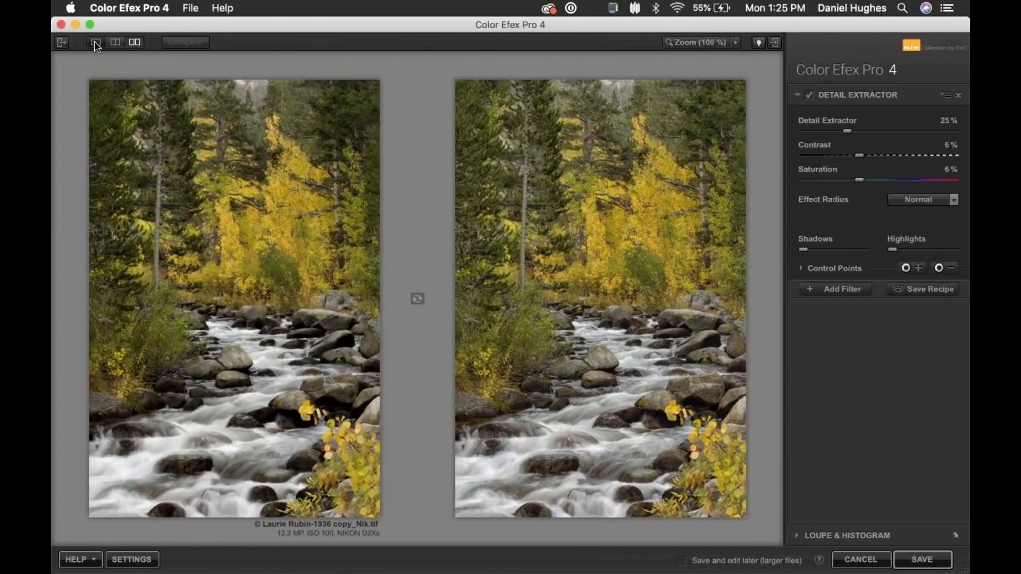
pyautogui.click(96, 43)
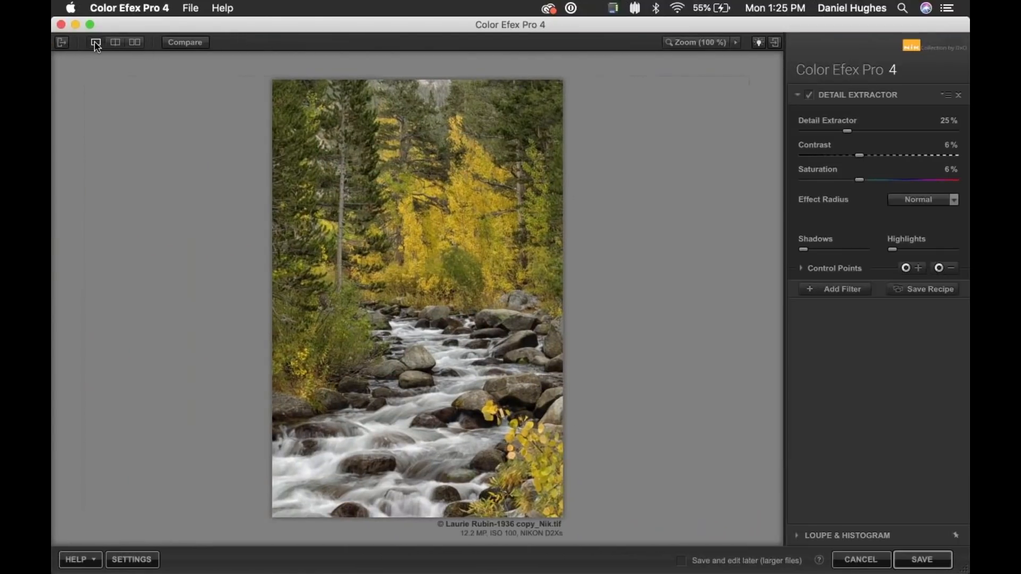
pyautogui.click(60, 43)
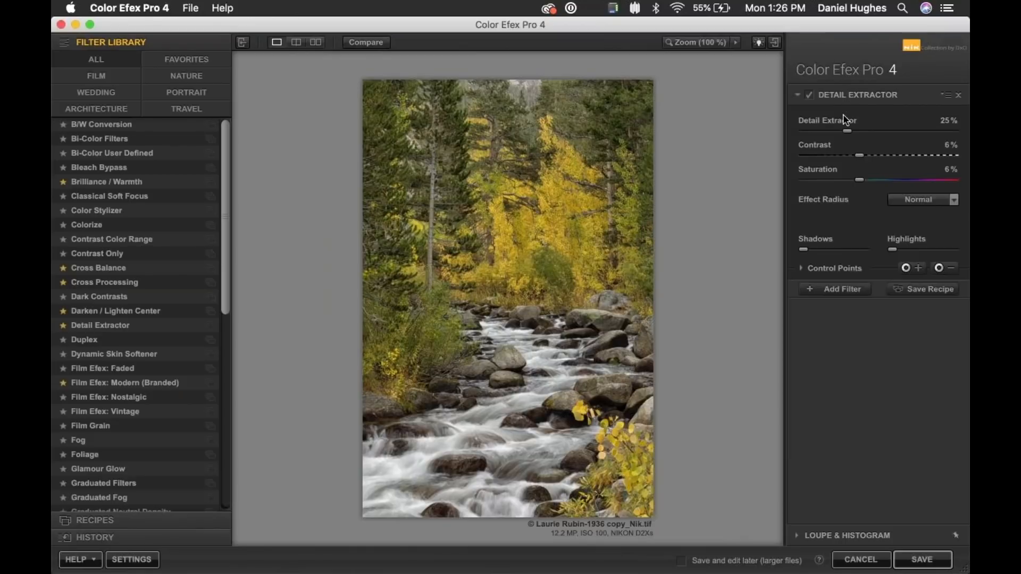
# Toggle Detail Extractor off and on to check its effect, and look at its reset and control point options.
pyautogui.click(809, 96)
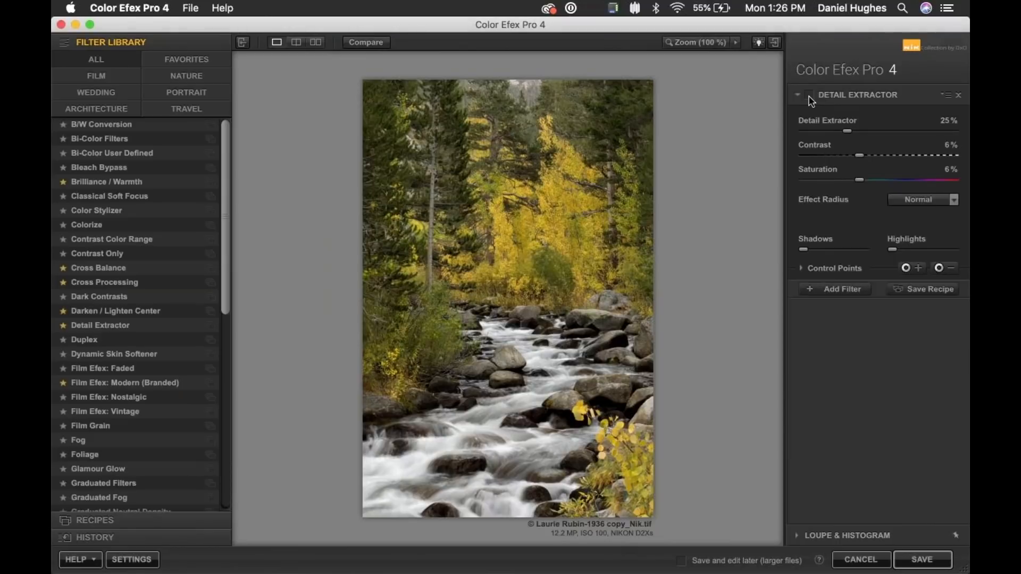
pyautogui.click(810, 96)
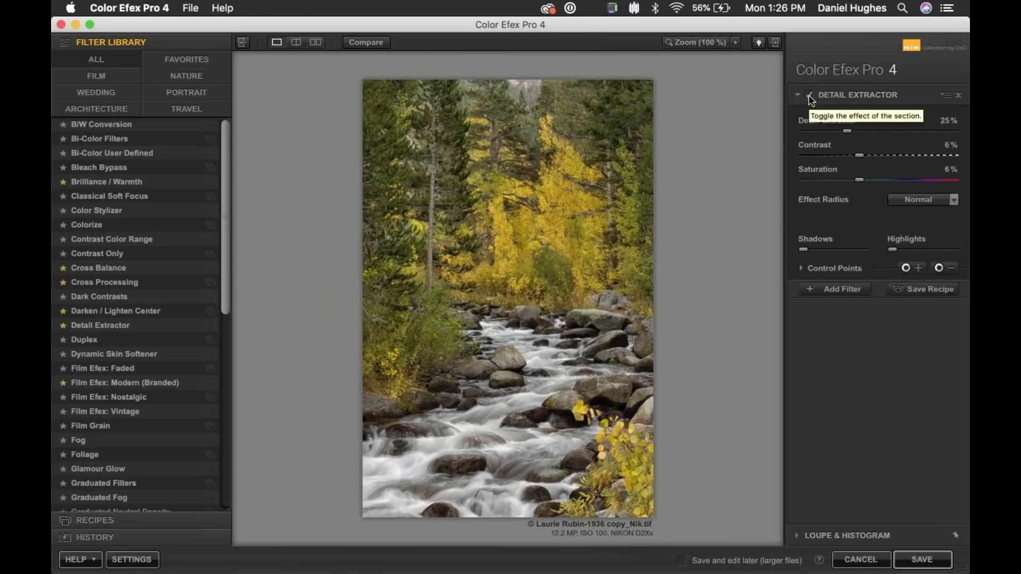
pyautogui.click(946, 97)
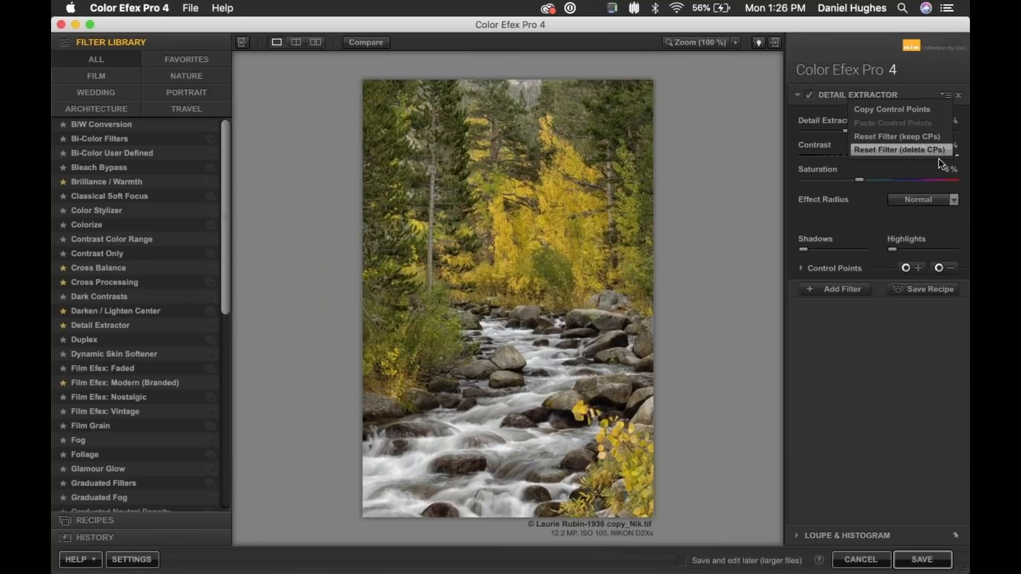
pyautogui.click(950, 97)
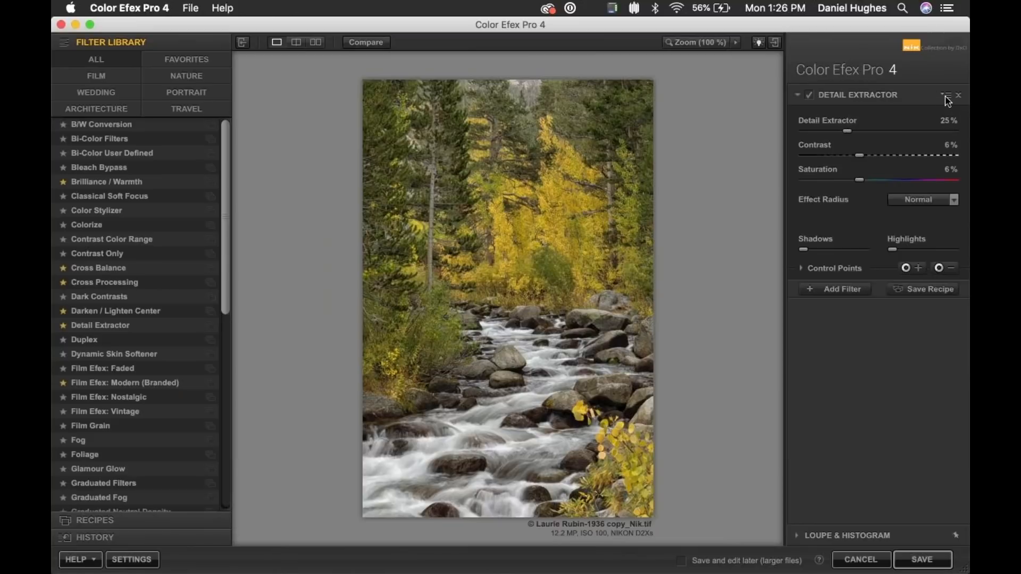
pyautogui.click(949, 99)
pyautogui.click(949, 99)
pyautogui.click(914, 203)
pyautogui.click(913, 203)
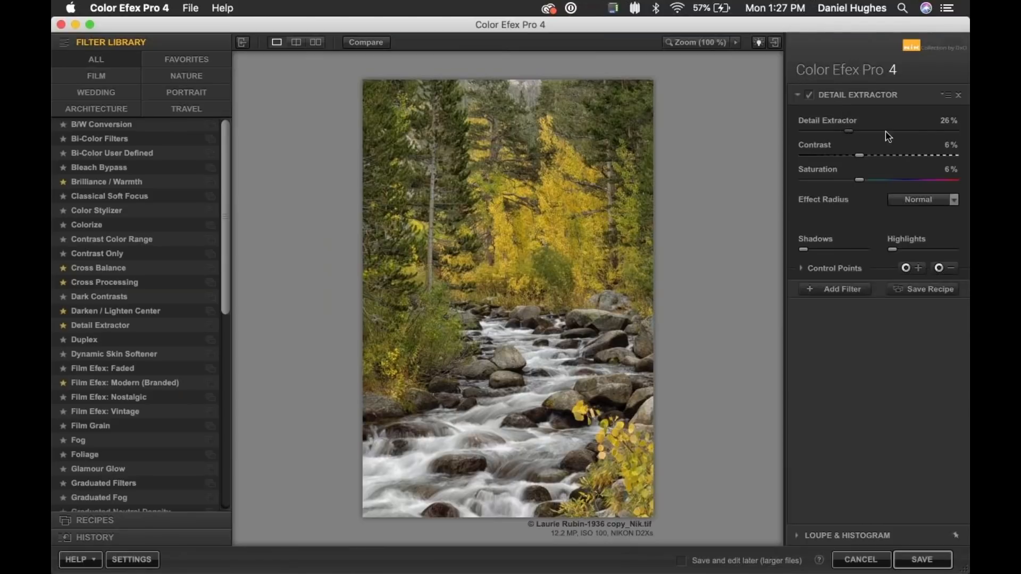
# Try the Detail Extractor amount at 85% and the contrast at 88%, restoring them to 25% and 6%.
pyautogui.moveTo(855, 133); pyautogui.dragTo(964, 136)
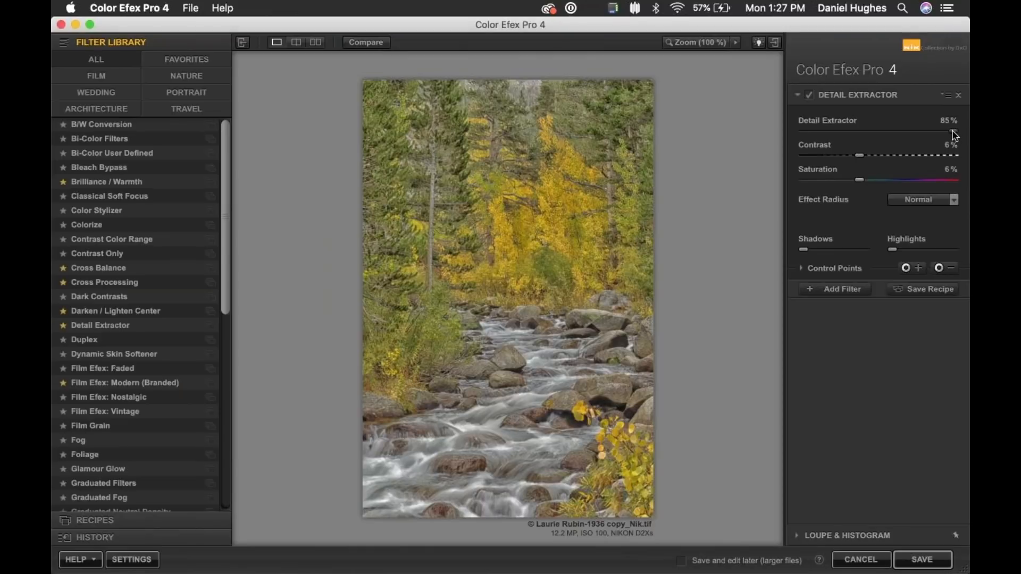
pyautogui.moveTo(955, 134); pyautogui.dragTo(870, 131)
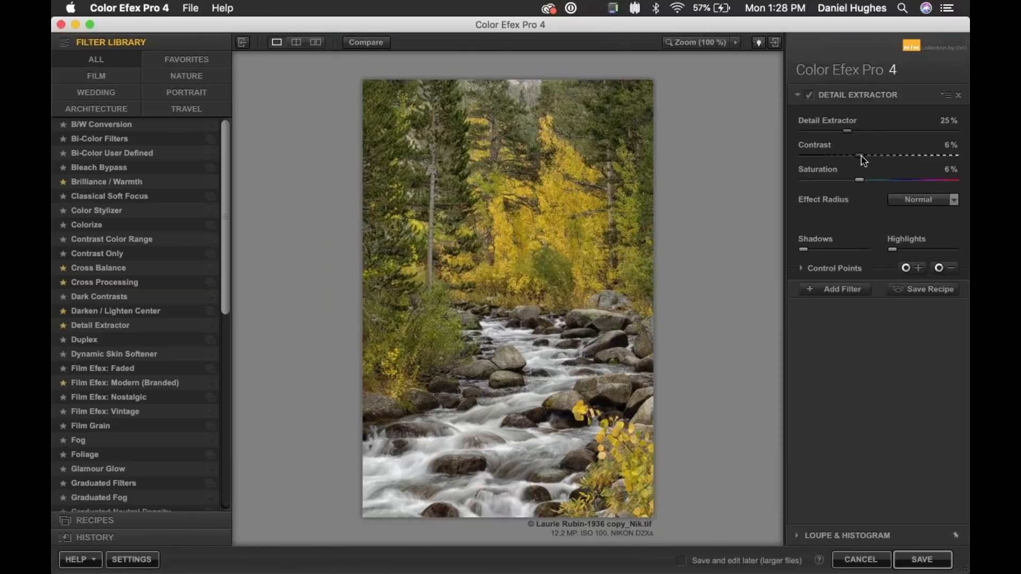
pyautogui.moveTo(861, 155); pyautogui.dragTo(948, 168)
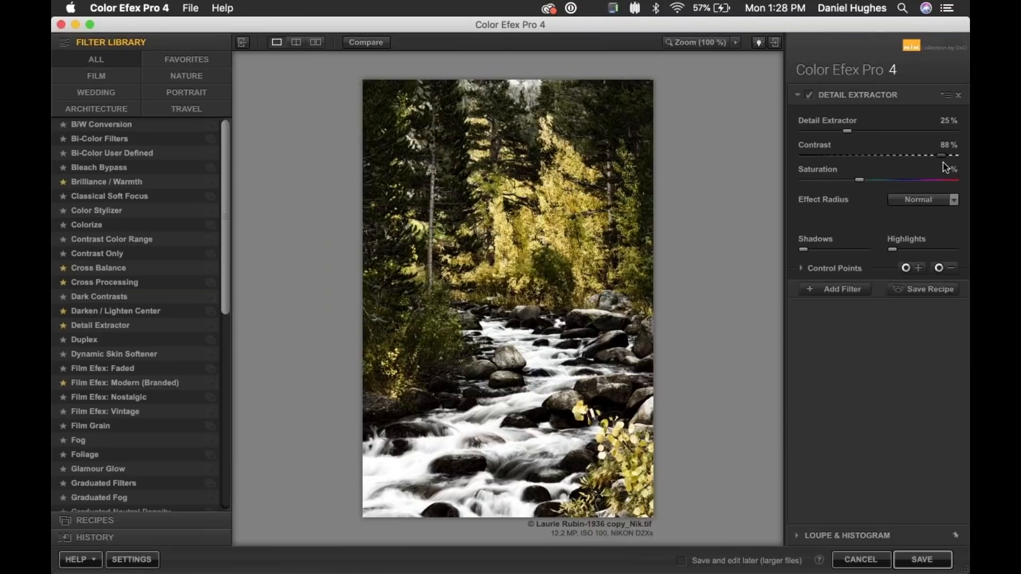
pyautogui.moveTo(943, 163); pyautogui.dragTo(941, 163)
pyautogui.doubleClick(938, 155)
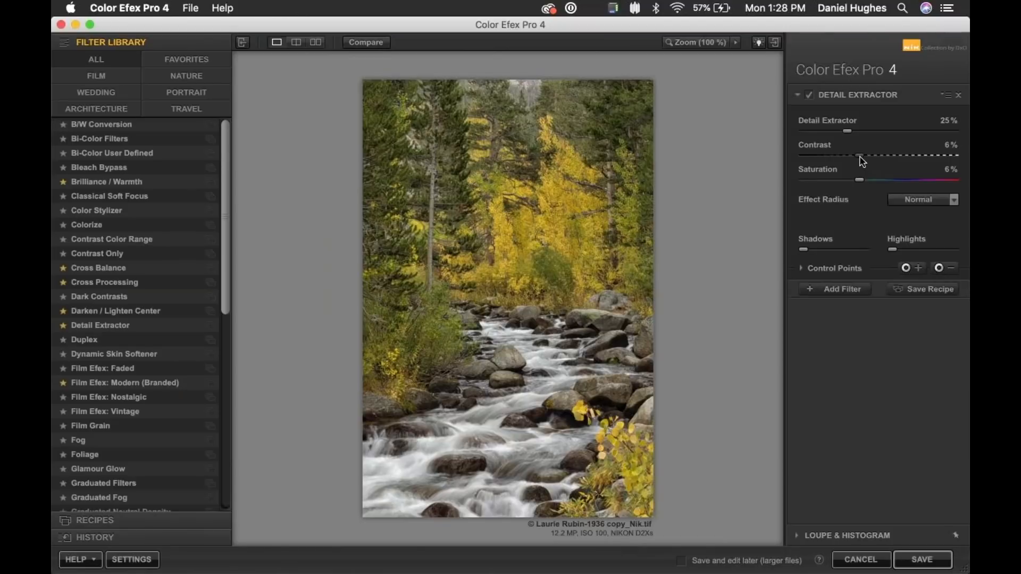
pyautogui.moveTo(859, 157); pyautogui.dragTo(942, 157)
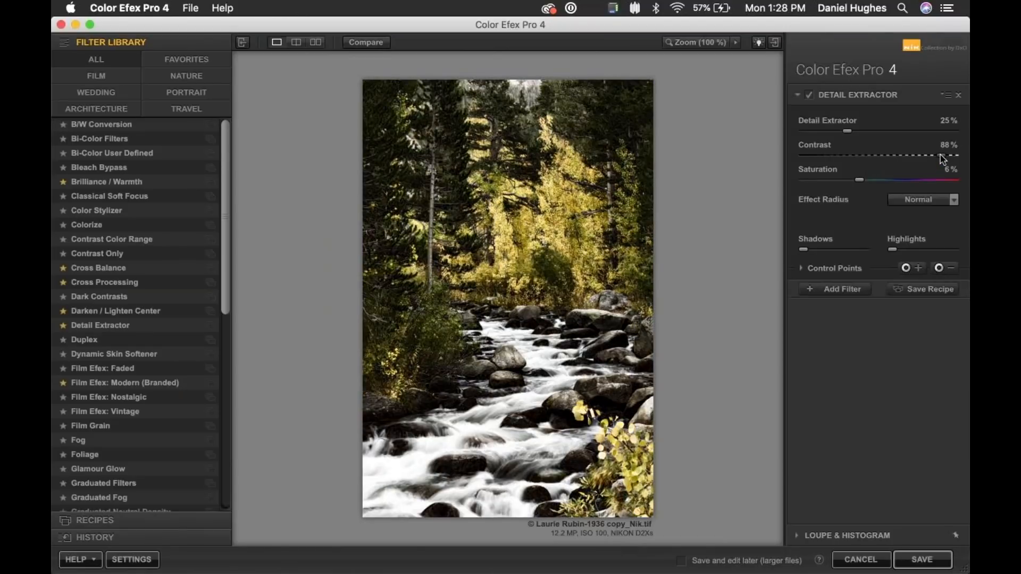
pyautogui.doubleClick(941, 155)
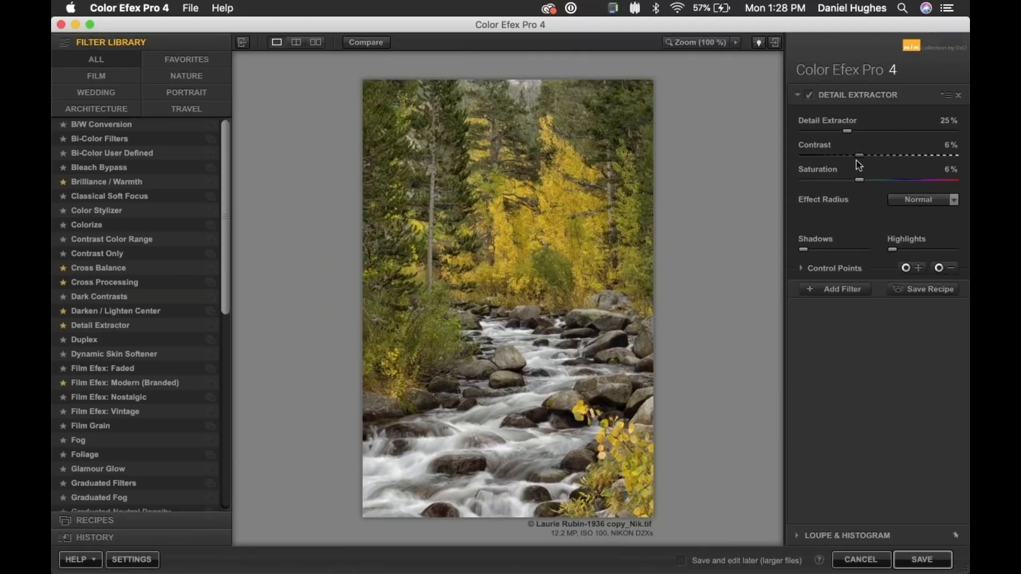
# Try lowering the filter's saturation and raising it to 100%, and return it to 6%.
pyautogui.moveTo(860, 181); pyautogui.dragTo(766, 160)
pyautogui.moveTo(869, 173); pyautogui.dragTo(966, 186)
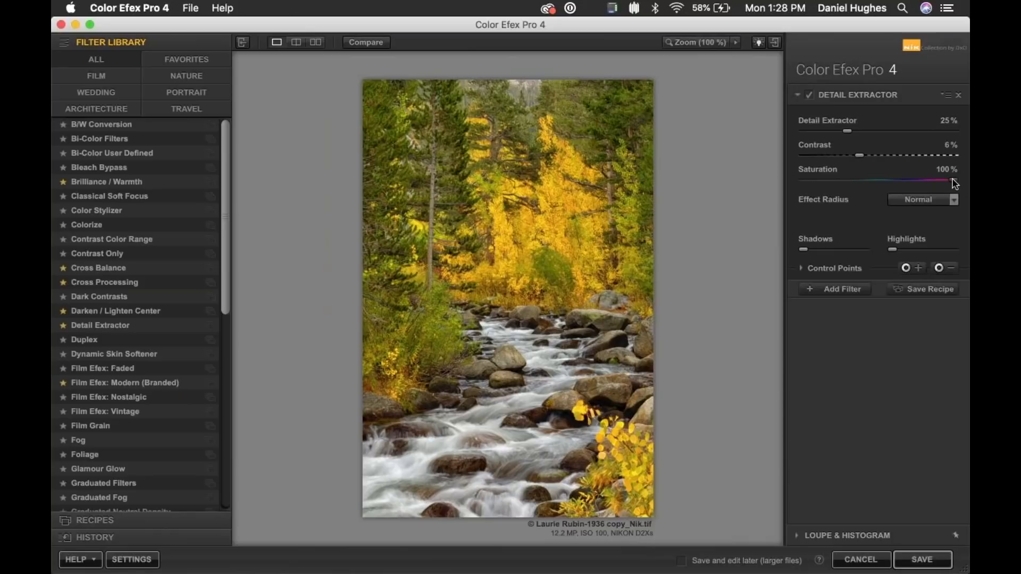
pyautogui.moveTo(956, 183); pyautogui.dragTo(860, 181)
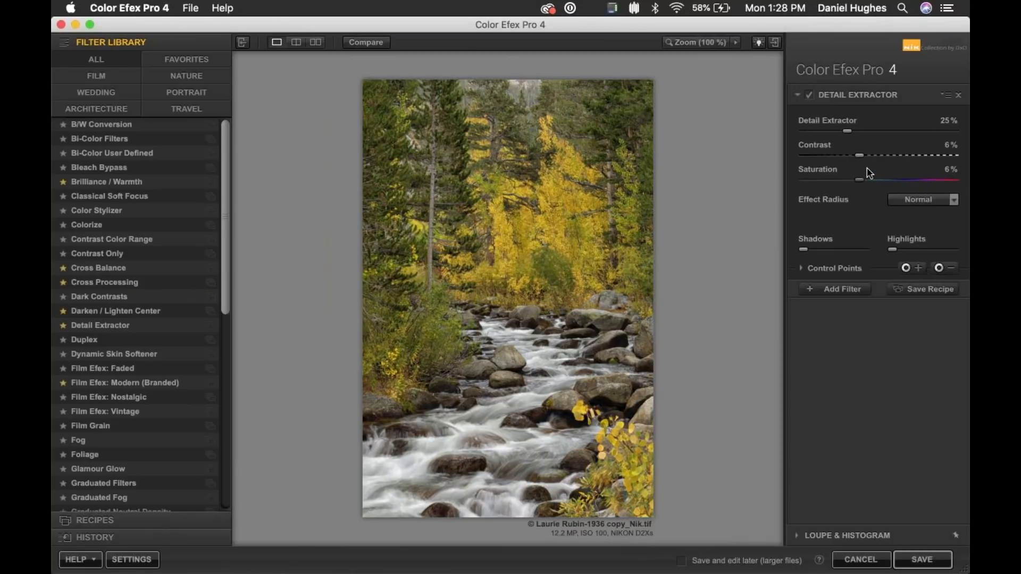
# Set the Detail Extractor amount to 47% and try the Fine and Large effect radius, returning the radius to Normal.
pyautogui.click(887, 131)
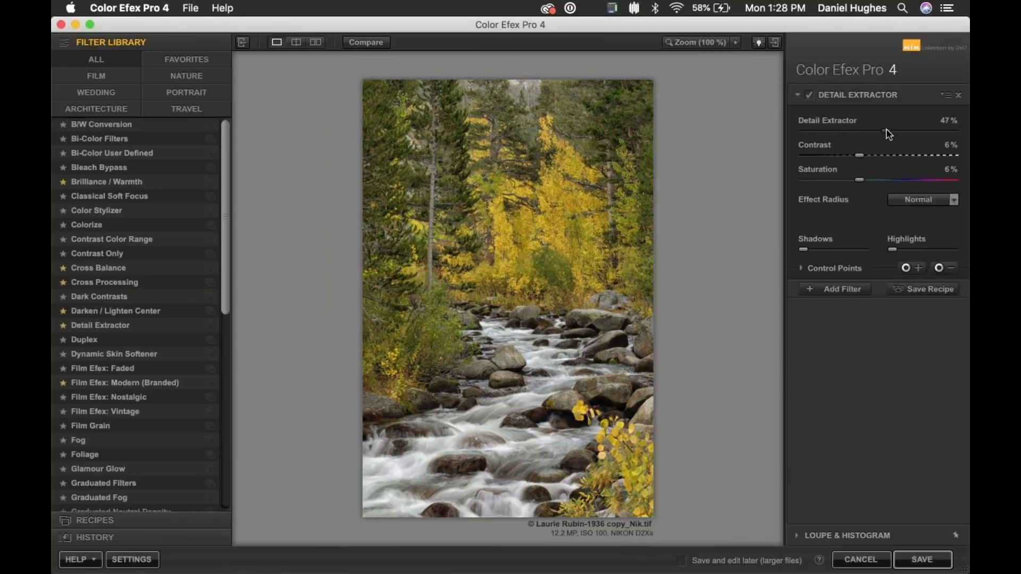
pyautogui.click(955, 200)
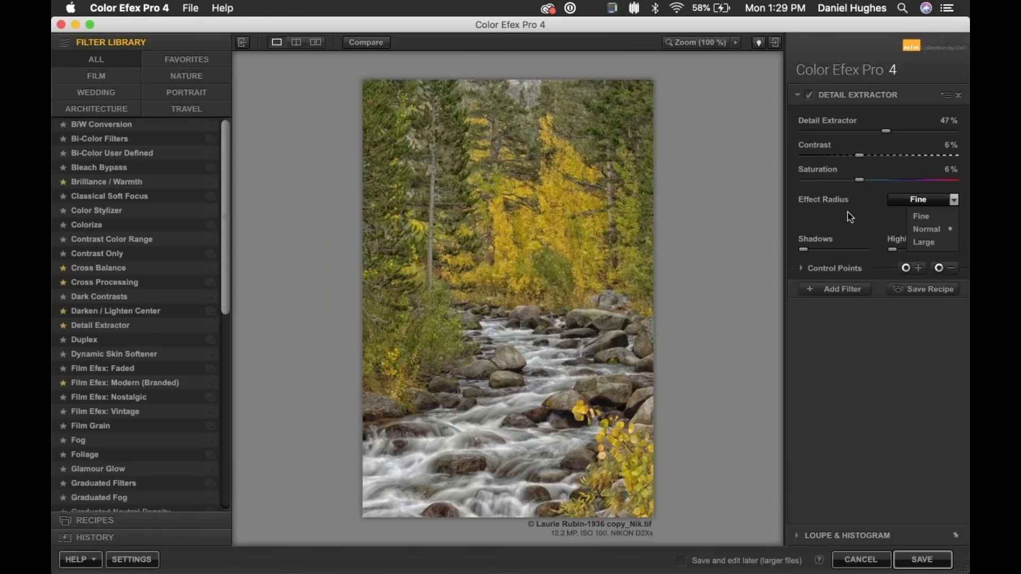
pyautogui.click(938, 218)
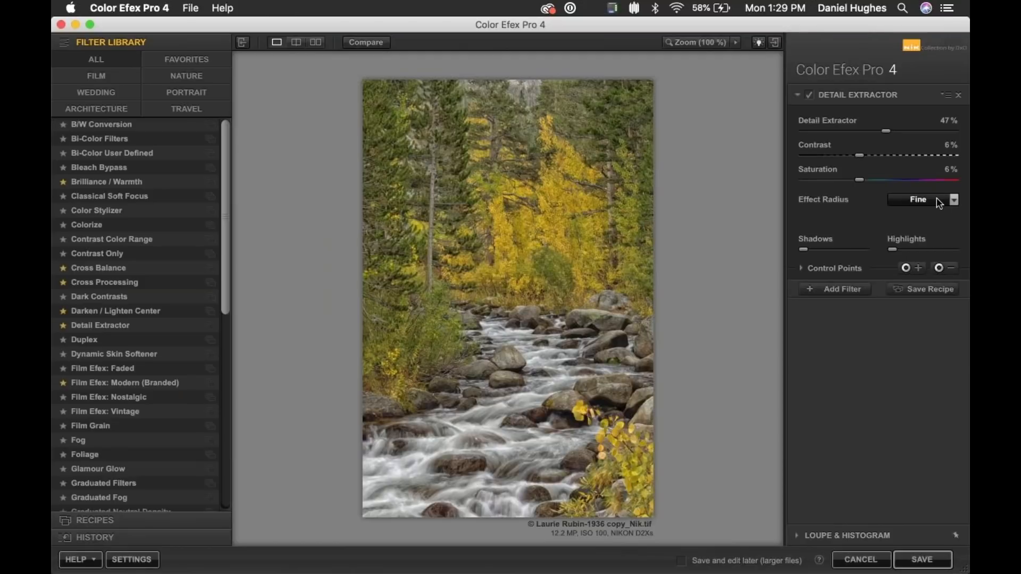
pyautogui.click(939, 204)
pyautogui.click(928, 245)
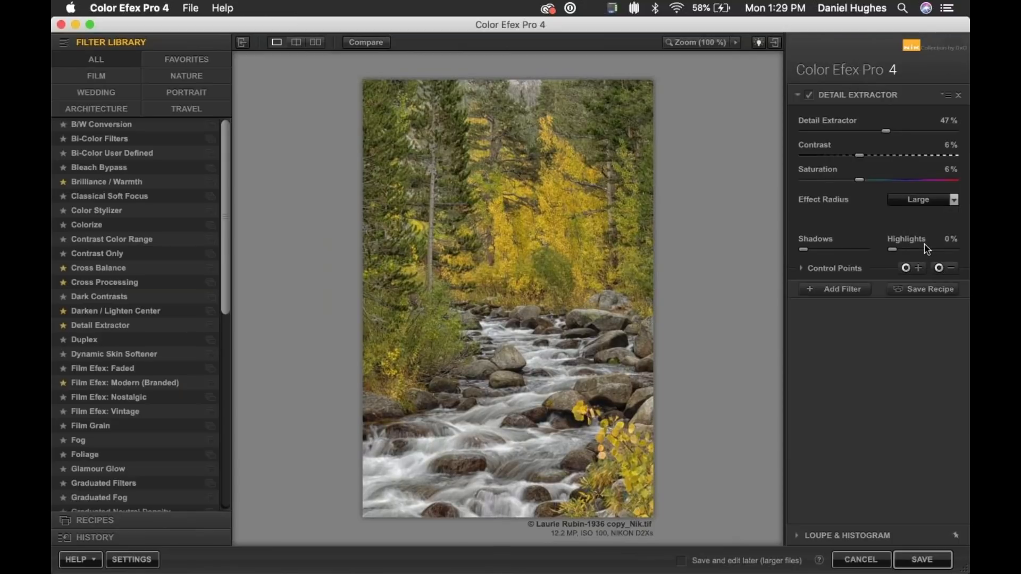
pyautogui.click(945, 207)
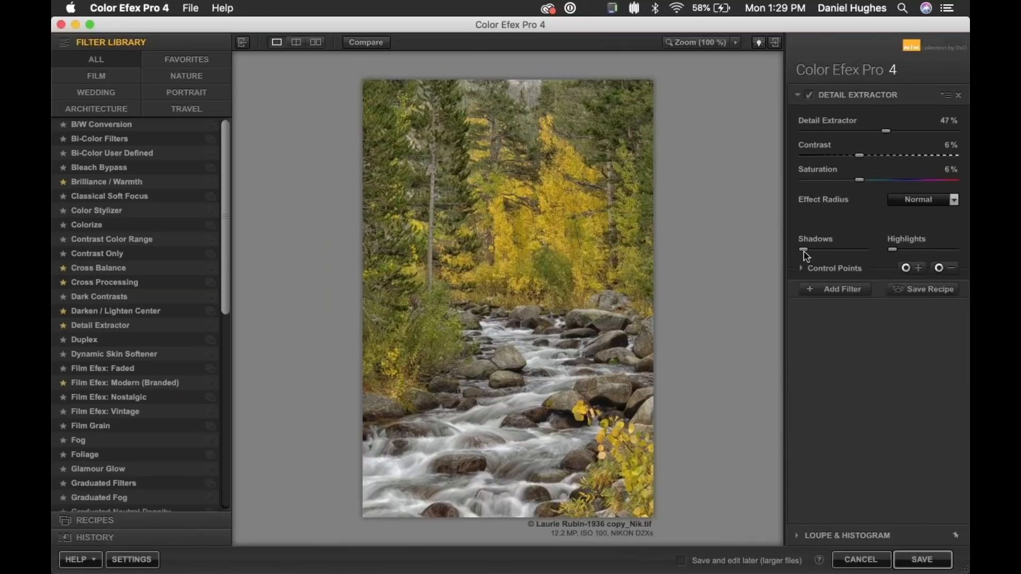
# Try the Shadows slider at 100% and a raised Highlights slider, resetting both and the Detail Extractor amount to 25%.
pyautogui.moveTo(805, 250); pyautogui.dragTo(901, 255)
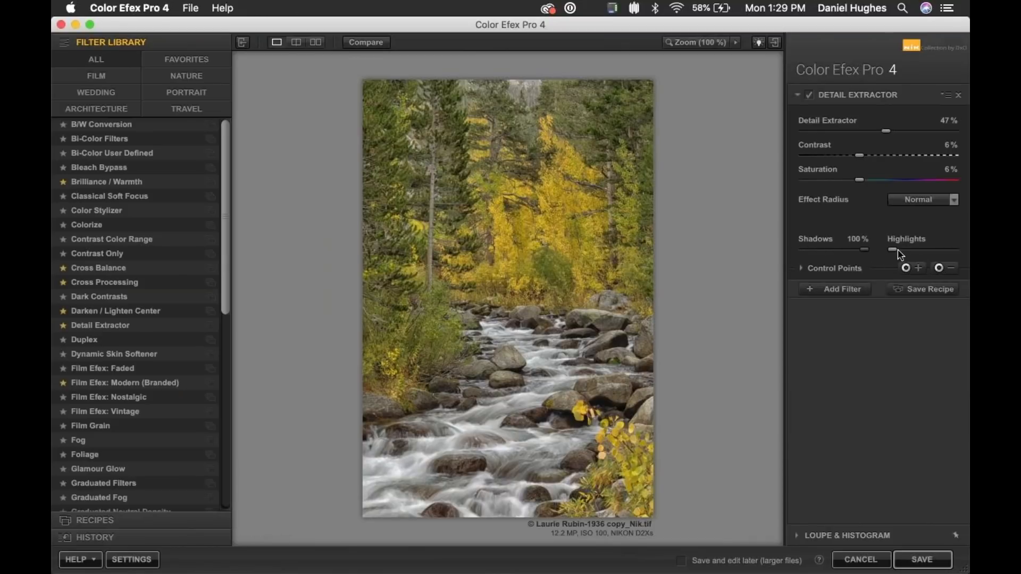
pyautogui.doubleClick(863, 250)
pyautogui.doubleClick(887, 131)
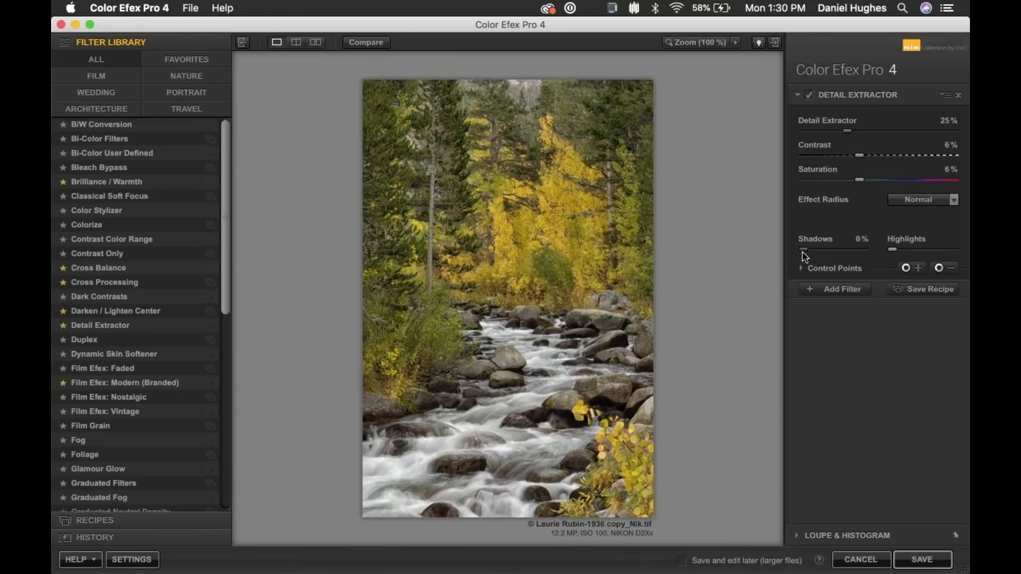
pyautogui.moveTo(807, 254); pyautogui.dragTo(883, 257)
pyautogui.moveTo(865, 250); pyautogui.dragTo(785, 253)
pyautogui.moveTo(893, 249); pyautogui.dragTo(952, 250)
pyautogui.doubleClick(896, 243)
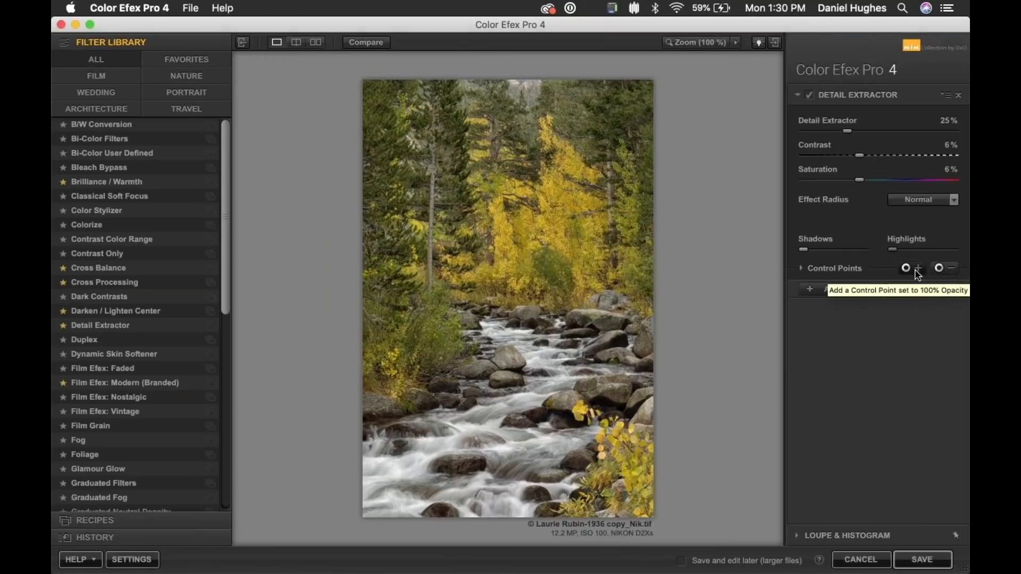
# Compare the river photo with and without Detail Extractor at its default settings, leaving the filter enabled.
pyautogui.click(810, 97)
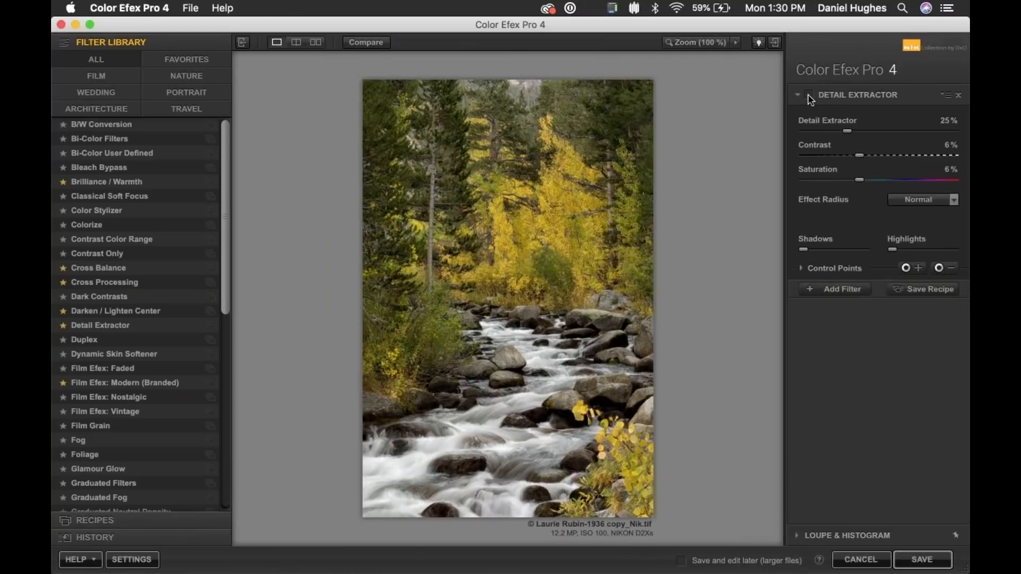
pyautogui.click(810, 97)
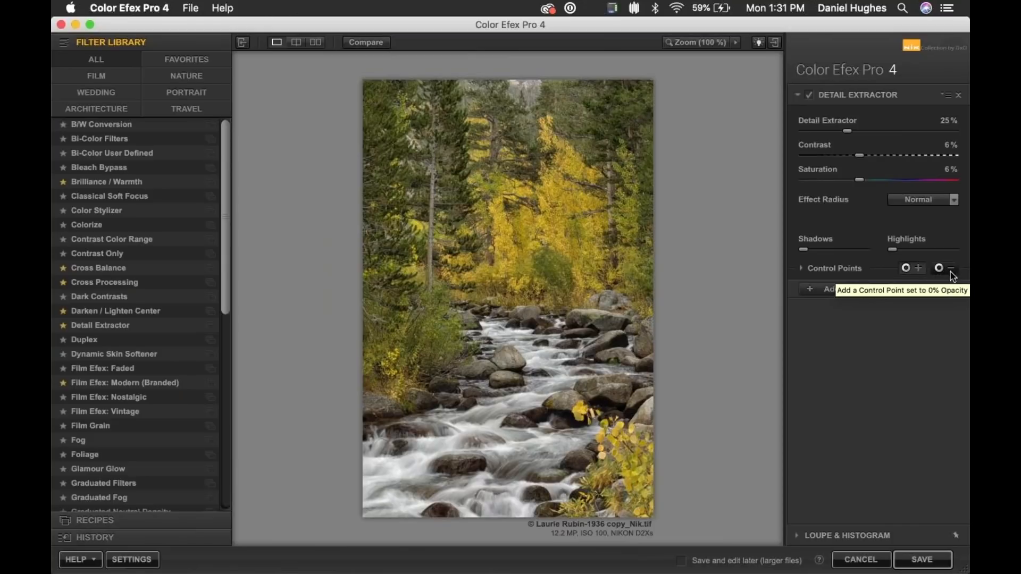
# Add a full-opacity control point on the river's white water and enlarge its area of influence to 61%.
pyautogui.click(919, 273)
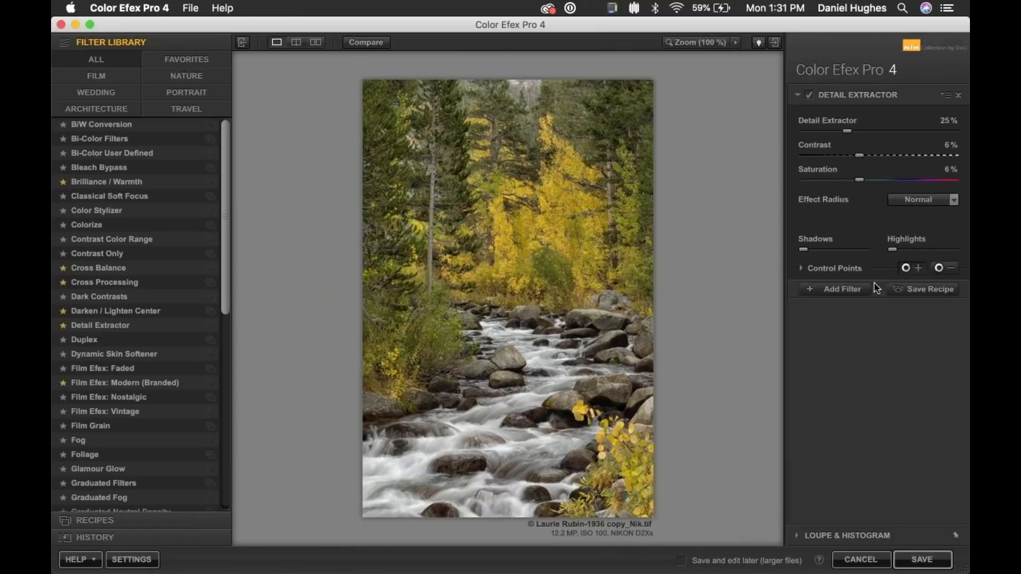
pyautogui.click(505, 454)
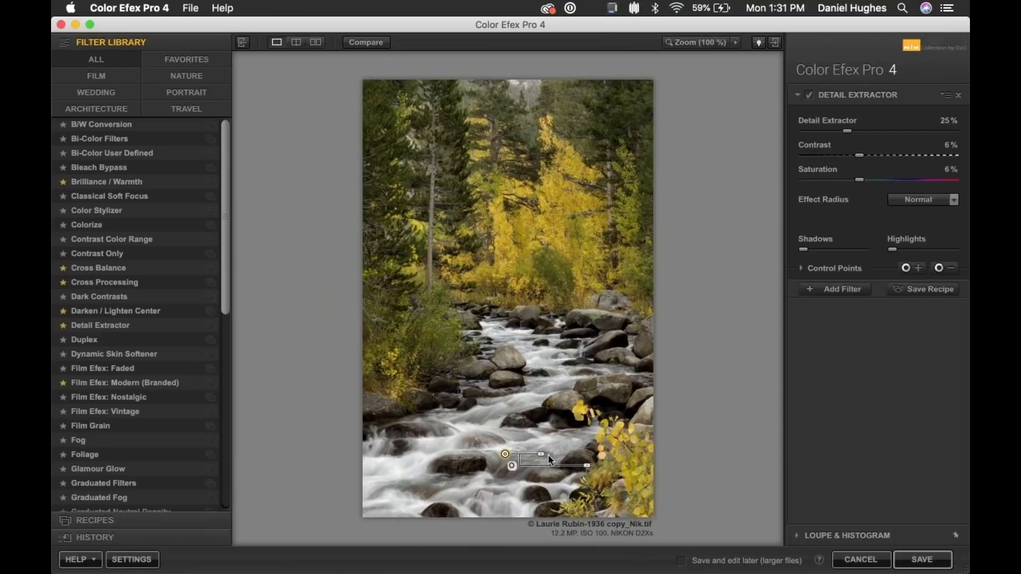
pyautogui.moveTo(540, 454); pyautogui.dragTo(559, 459)
pyautogui.moveTo(562, 458)
pyautogui.moveTo(509, 463); pyautogui.dragTo(510, 467)
# Add a 0% opacity control point on the green bush beside the river and set its size to 31%.
pyautogui.click(952, 268)
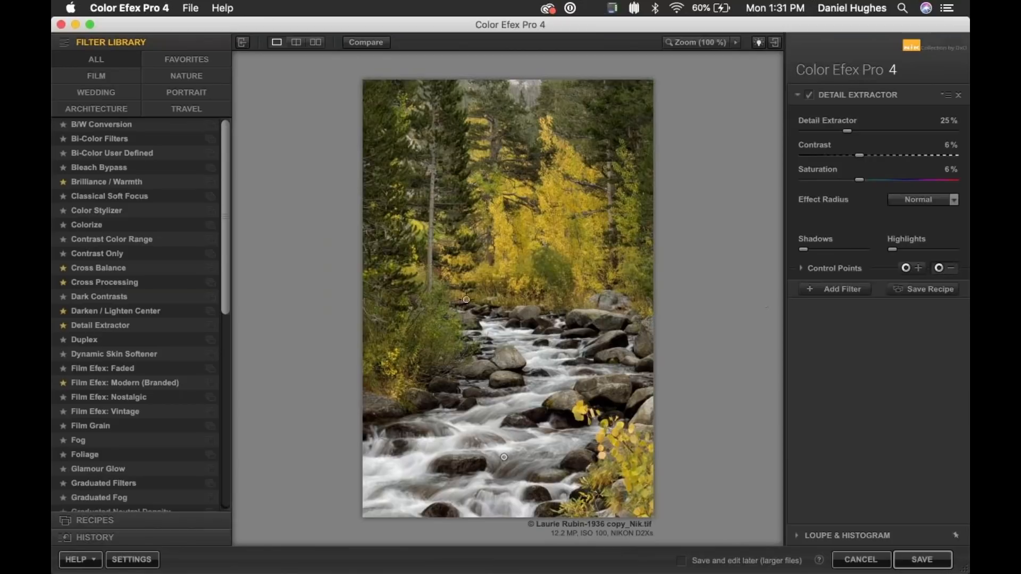
pyautogui.click(412, 334)
pyautogui.moveTo(448, 334); pyautogui.dragTo(454, 334)
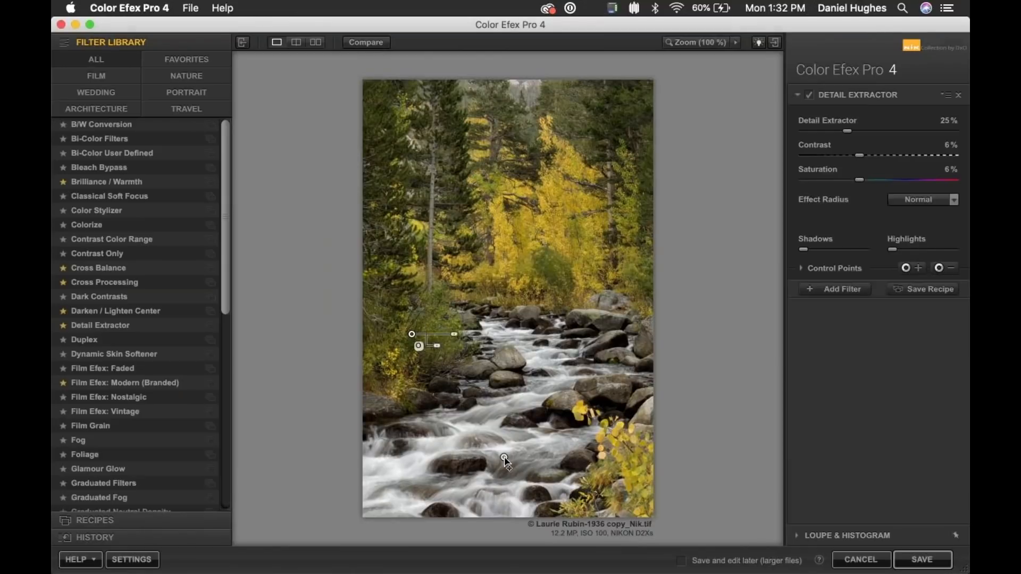
pyautogui.click(522, 436)
# Show the list of control points and select Control Point 2 and Control Point 1 in turn, ending on Control Point 1.
pyautogui.click(836, 269)
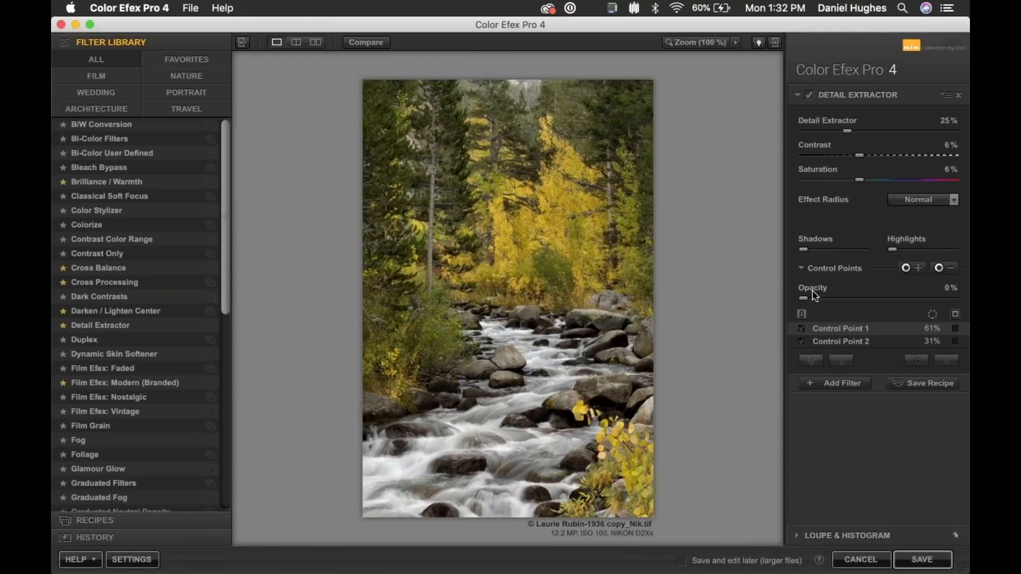
pyautogui.click(845, 343)
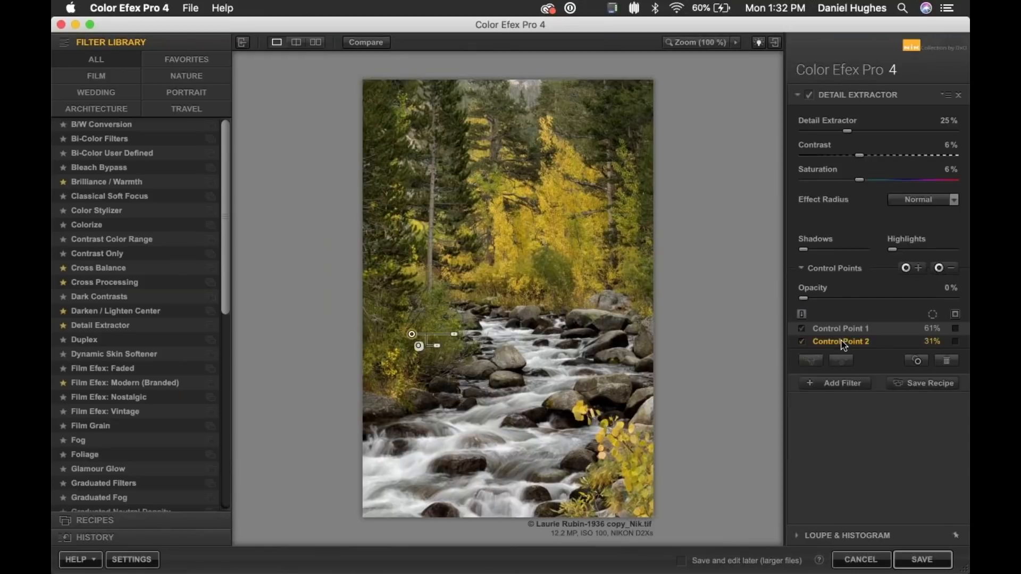
pyautogui.click(844, 329)
pyautogui.click(844, 342)
pyautogui.click(845, 328)
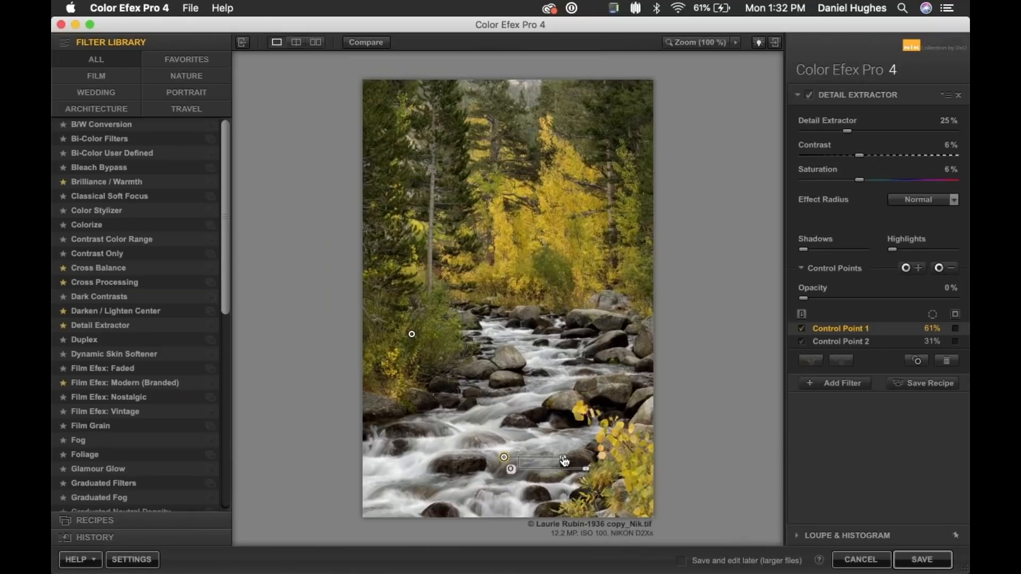
# Try the river control point at a lower opacity, restore it to 100%, and set its size to 56%.
pyautogui.moveTo(563, 458)
pyautogui.mouseDown()
pyautogui.moveTo(551, 458)
pyautogui.moveTo(584, 458)
pyautogui.moveTo(536, 458)
pyautogui.moveTo(567, 463)
pyautogui.moveTo(556, 466)
pyautogui.mouseUp()
pyautogui.moveTo(587, 473); pyautogui.dragTo(505, 470)
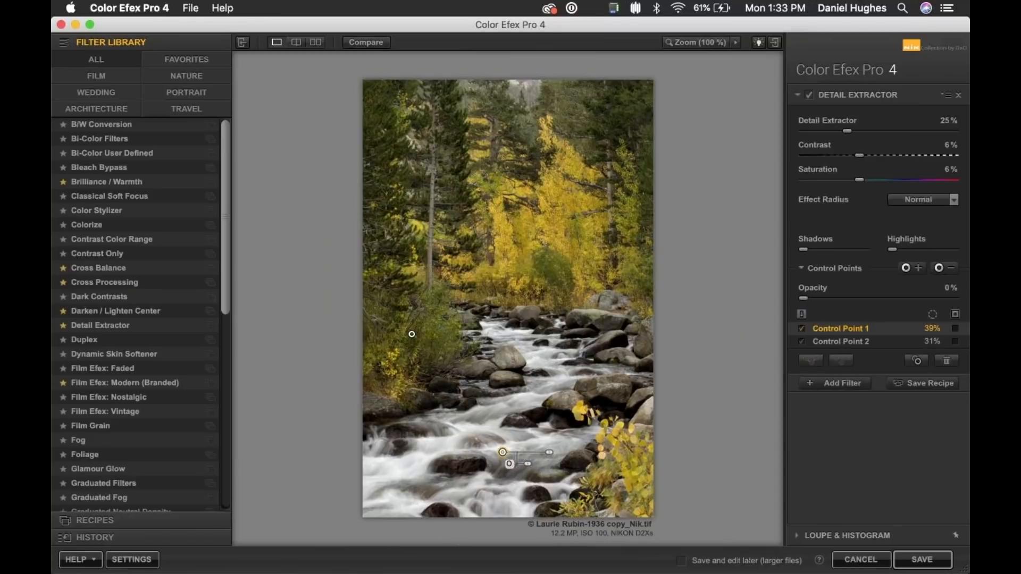
pyautogui.moveTo(528, 464); pyautogui.dragTo(707, 487)
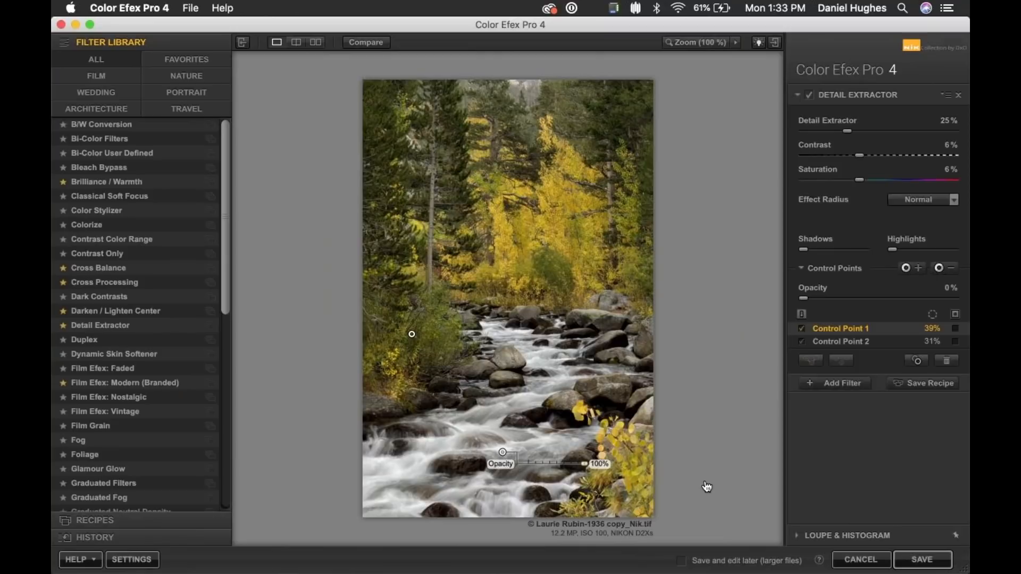
pyautogui.moveTo(549, 452); pyautogui.dragTo(558, 452)
# Set the Detail Extractor amount to 61%, keeping the river control point at full opacity.
pyautogui.click(906, 131)
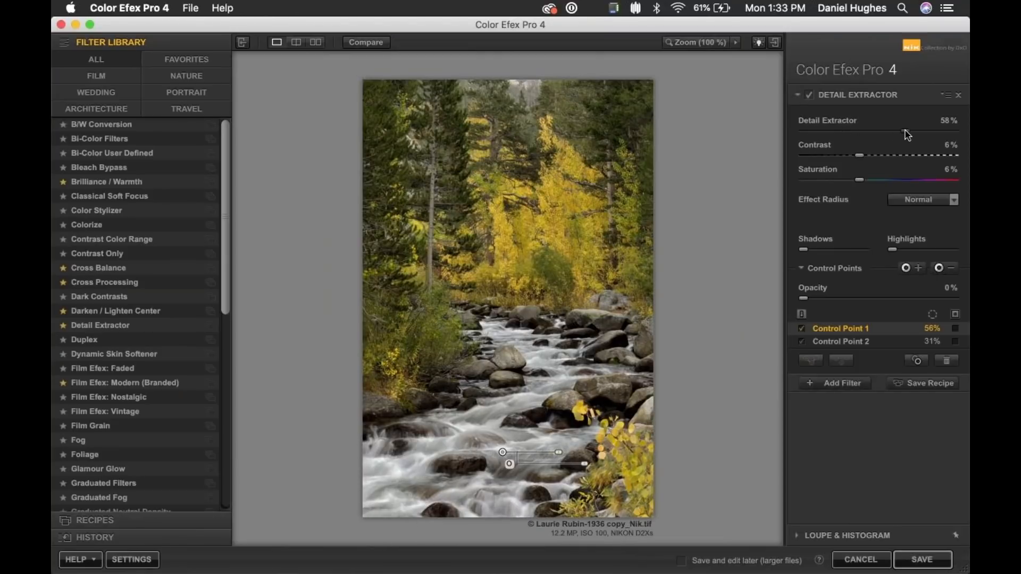
pyautogui.moveTo(906, 131); pyautogui.dragTo(911, 130)
pyautogui.moveTo(587, 465); pyautogui.dragTo(650, 473)
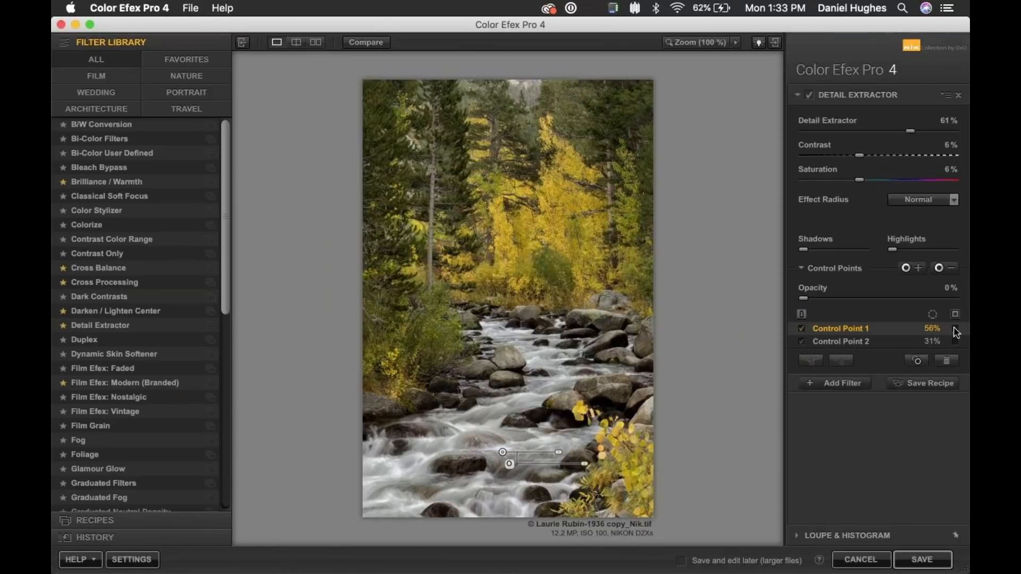
# Display the black-and-white mask of Control Point 1 on the river.
pyautogui.click(834, 269)
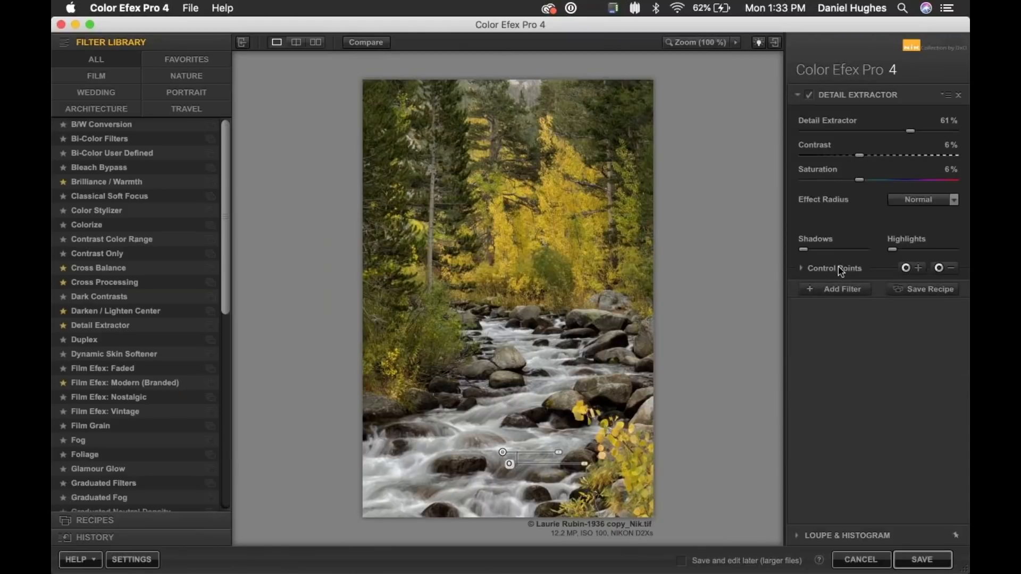
pyautogui.click(841, 270)
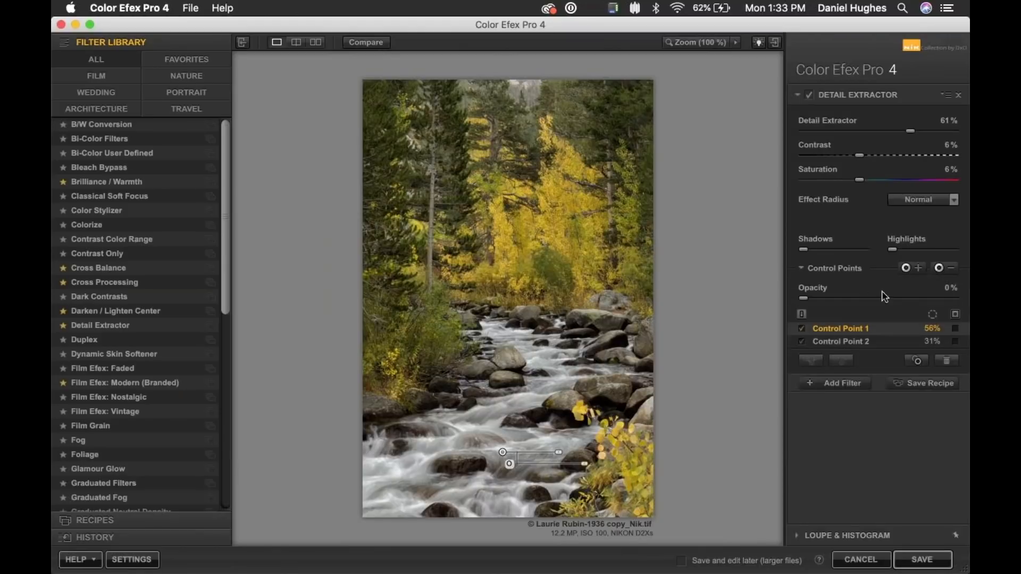
pyautogui.click(955, 330)
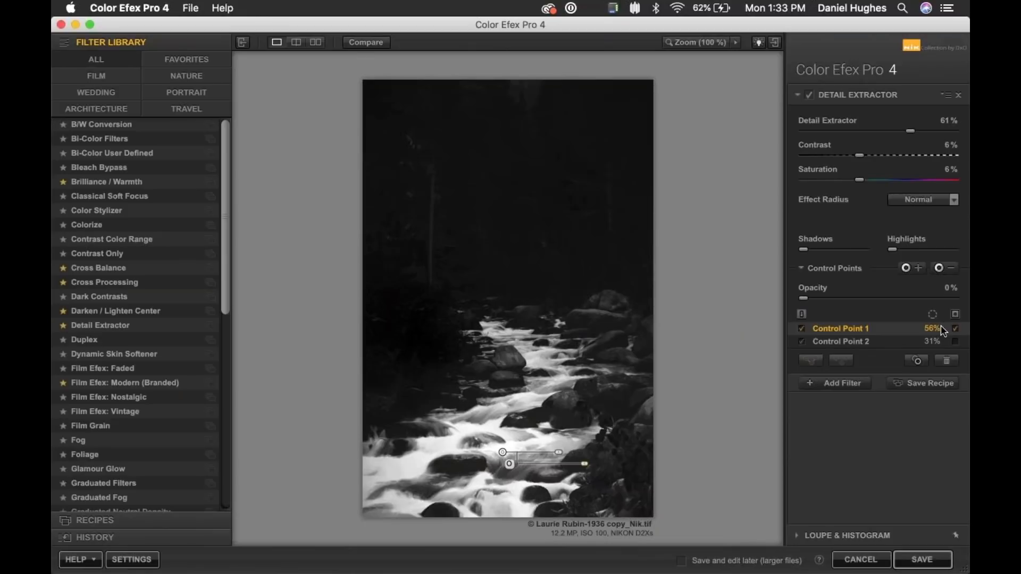
# Fine-tune the river control point's position on the white water using the mask, and reduce its size to 51%.
pyautogui.click(503, 452)
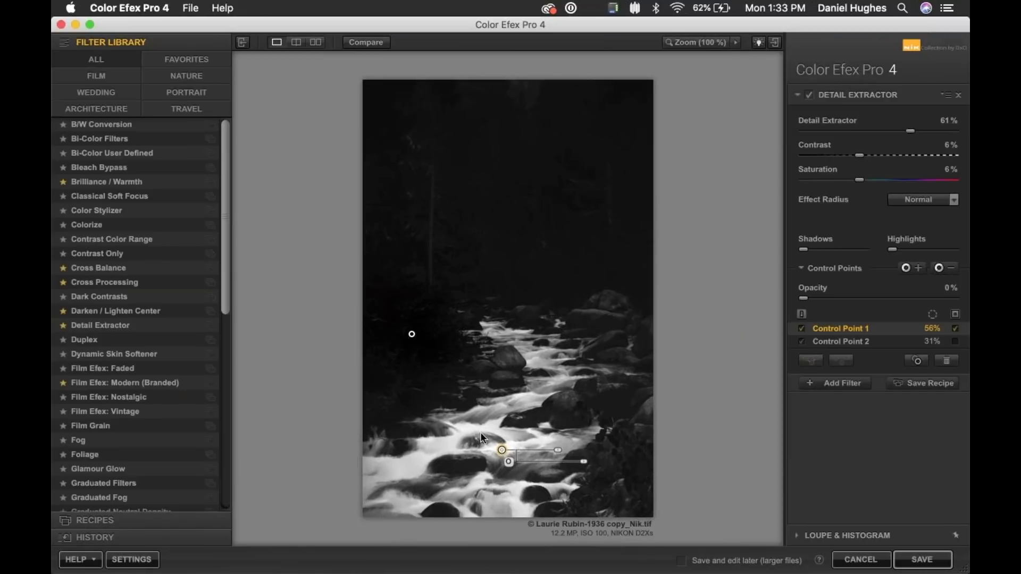
pyautogui.click(502, 451)
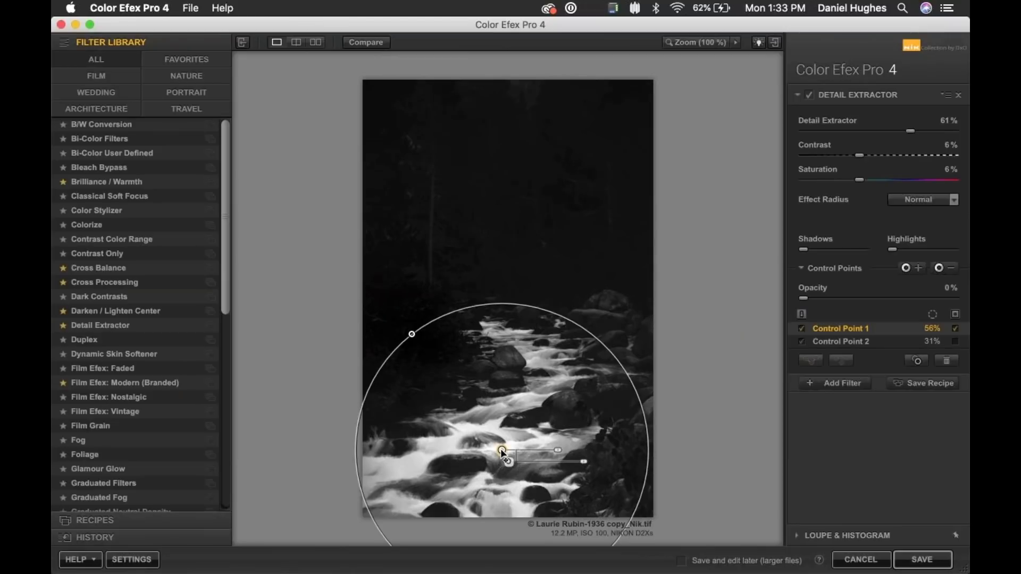
pyautogui.moveTo(501, 451)
pyautogui.mouseDown()
pyautogui.moveTo(521, 432)
pyautogui.moveTo(529, 459)
pyautogui.moveTo(498, 483)
pyautogui.moveTo(510, 472)
pyautogui.moveTo(506, 451)
pyautogui.mouseUp()
pyautogui.click(513, 475)
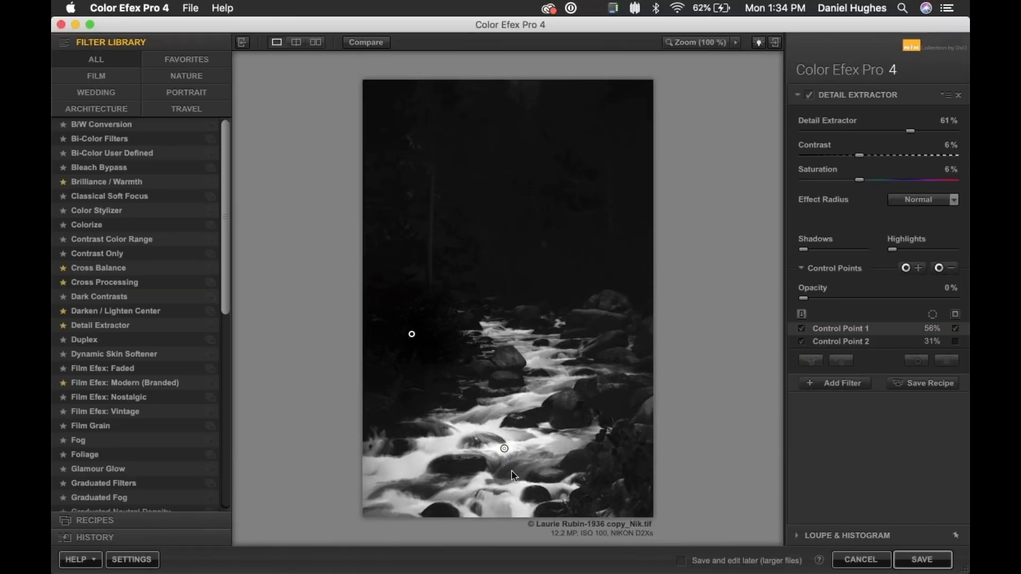
pyautogui.moveTo(504, 449)
pyautogui.mouseDown()
pyautogui.moveTo(514, 475)
pyautogui.moveTo(501, 449)
pyautogui.mouseUp()
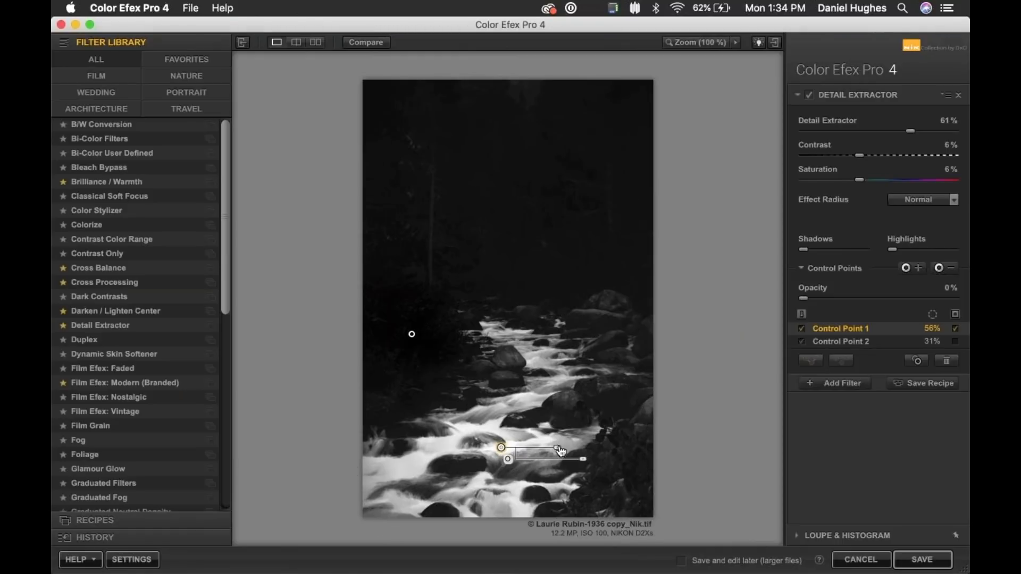
pyautogui.moveTo(557, 446)
pyautogui.mouseDown()
pyautogui.moveTo(528, 451)
pyautogui.moveTo(555, 450)
pyautogui.mouseUp()
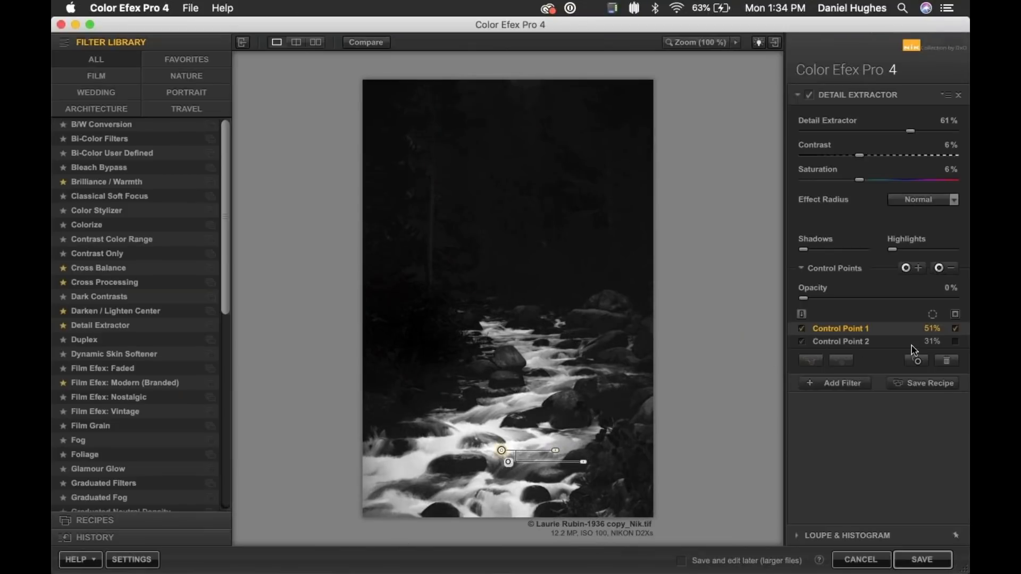
# Add a 0% opacity control point on the boulder above the yellow leaves, set its size to 47%, and adjust its position slightly.
pyautogui.click(952, 271)
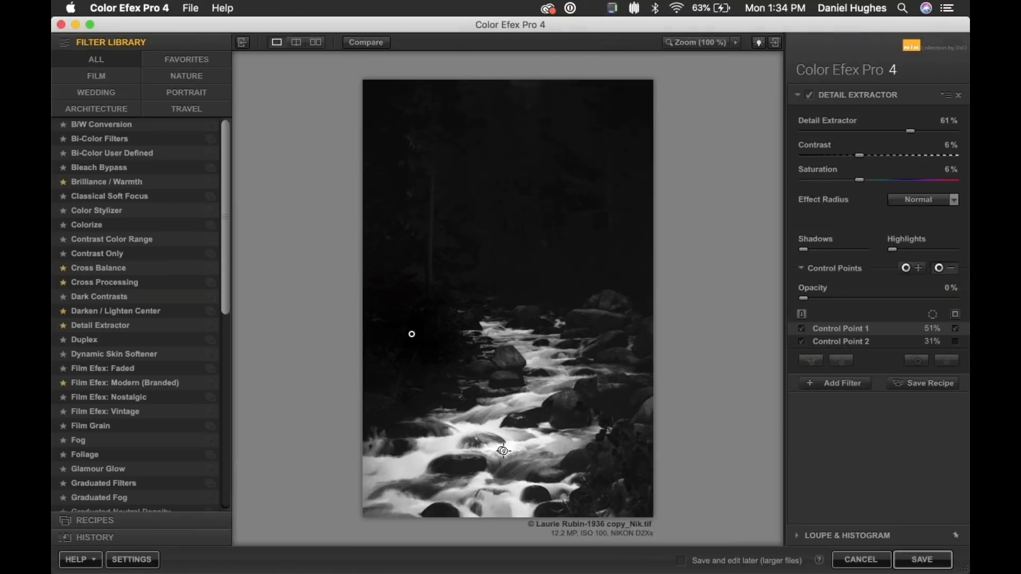
pyautogui.click(569, 399)
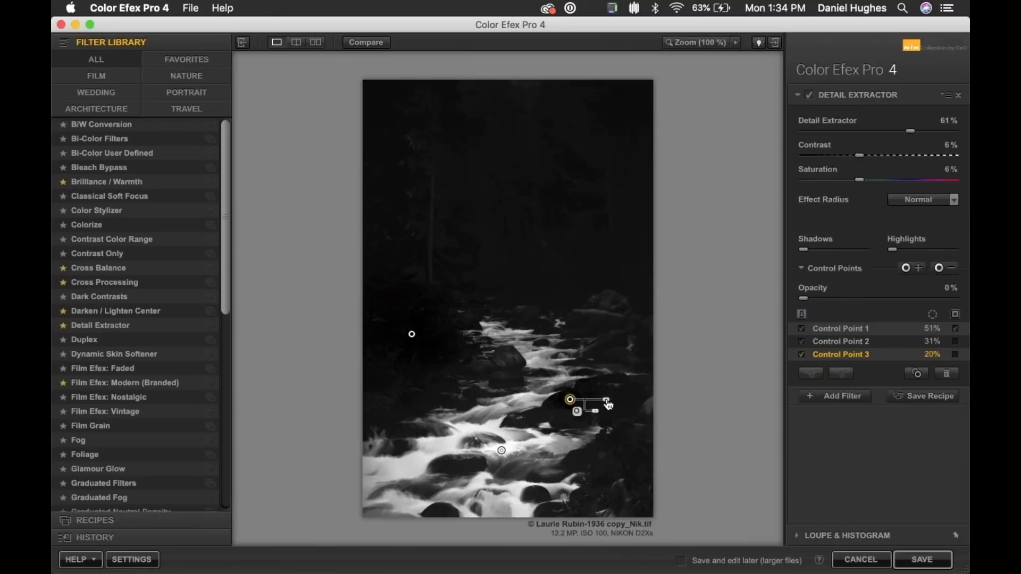
pyautogui.moveTo(607, 401); pyautogui.dragTo(623, 400)
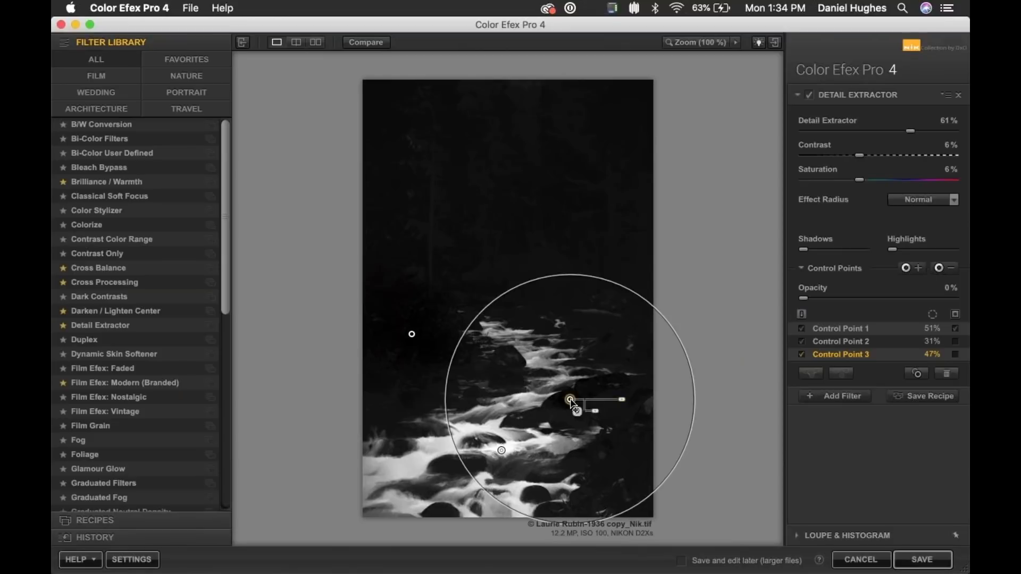
pyautogui.moveTo(570, 401)
pyautogui.moveTo(569, 400); pyautogui.dragTo(567, 400)
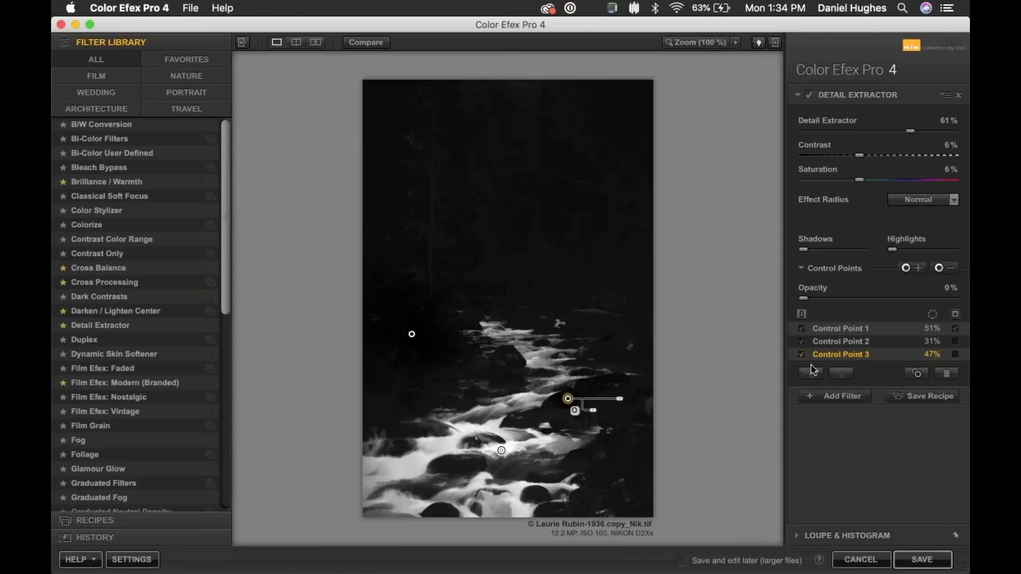
# Turn off the mask display and compare the photo with and without Detail Extractor, leaving the filter enabled.
pyautogui.click(956, 315)
pyautogui.click(956, 314)
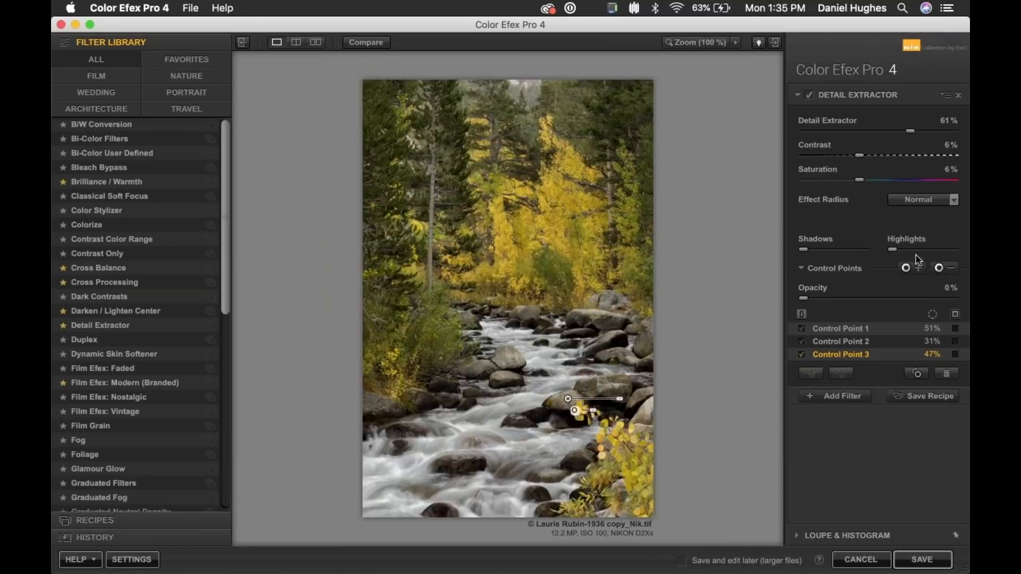
pyautogui.click(810, 96)
pyautogui.click(810, 95)
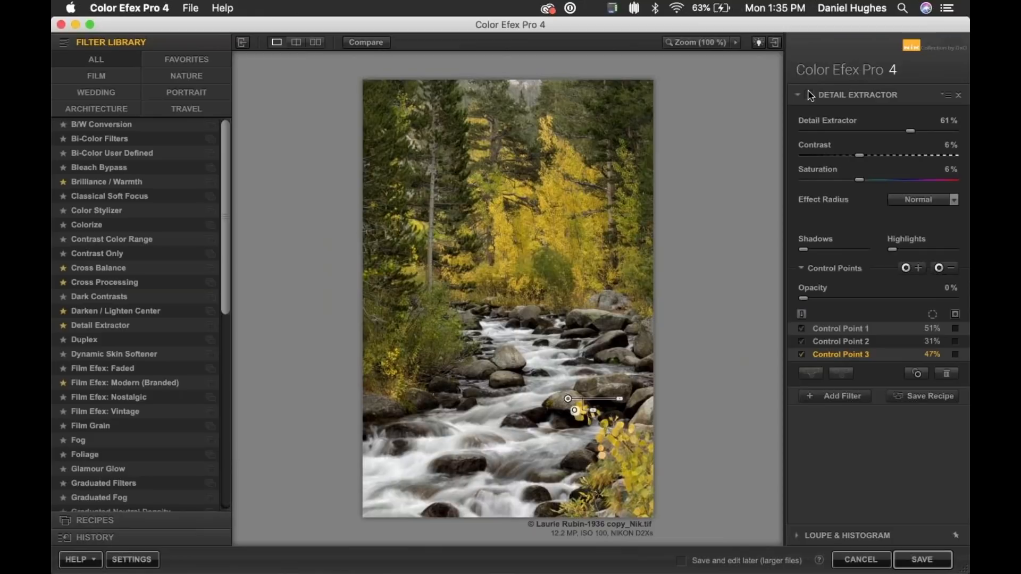
pyautogui.click(810, 94)
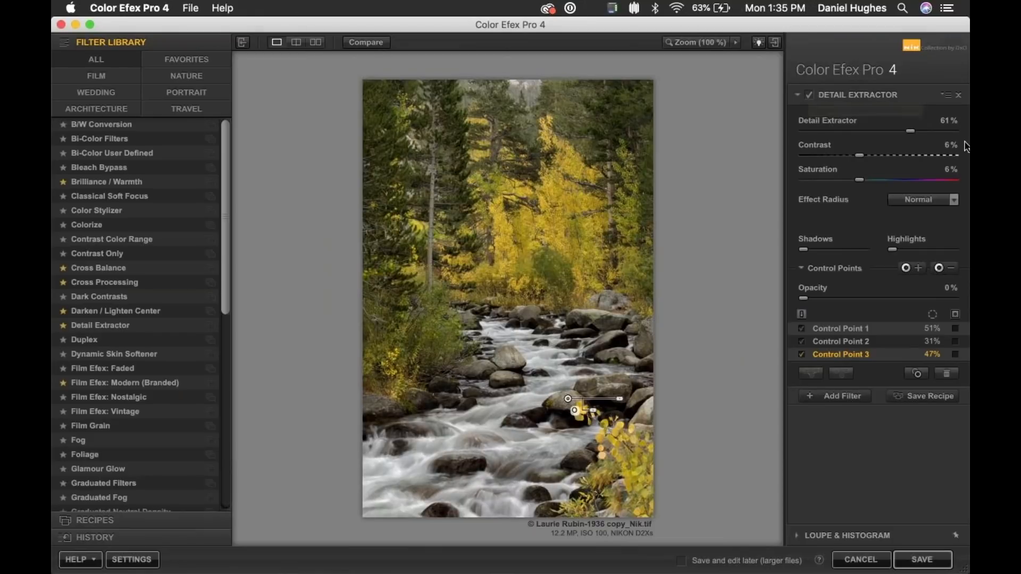
# Try a Detail Extractor amount of 39% with contrast at 22%, and compare the photo with and without the filter.
pyautogui.moveTo(910, 132); pyautogui.dragTo(876, 158)
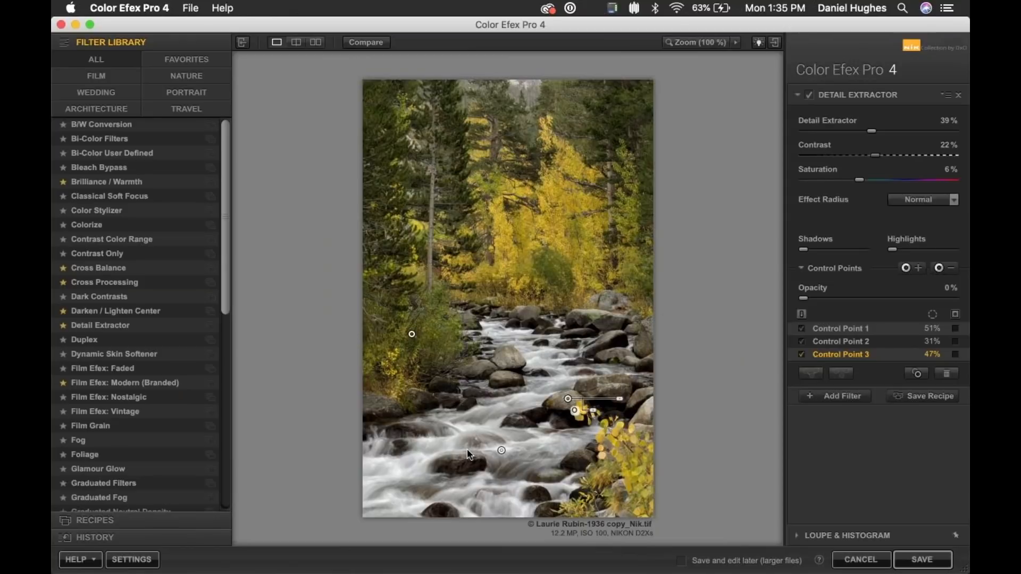
pyautogui.click(526, 433)
pyautogui.click(807, 96)
pyautogui.click(808, 96)
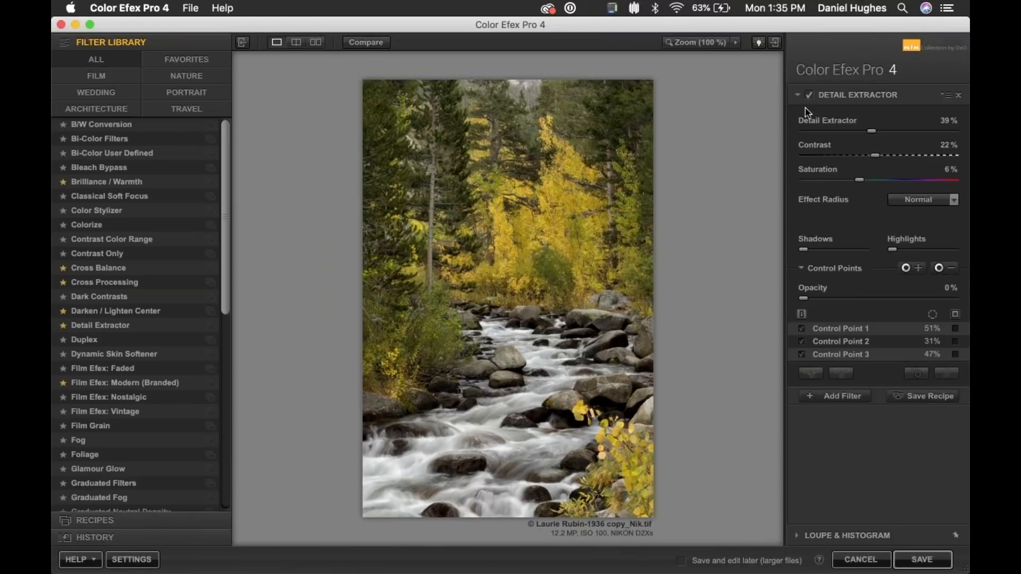
# Set the Detail Extractor amount to 58% and contrast to 56%, check the effect, and save the river photo.
pyautogui.moveTo(872, 131); pyautogui.dragTo(906, 133)
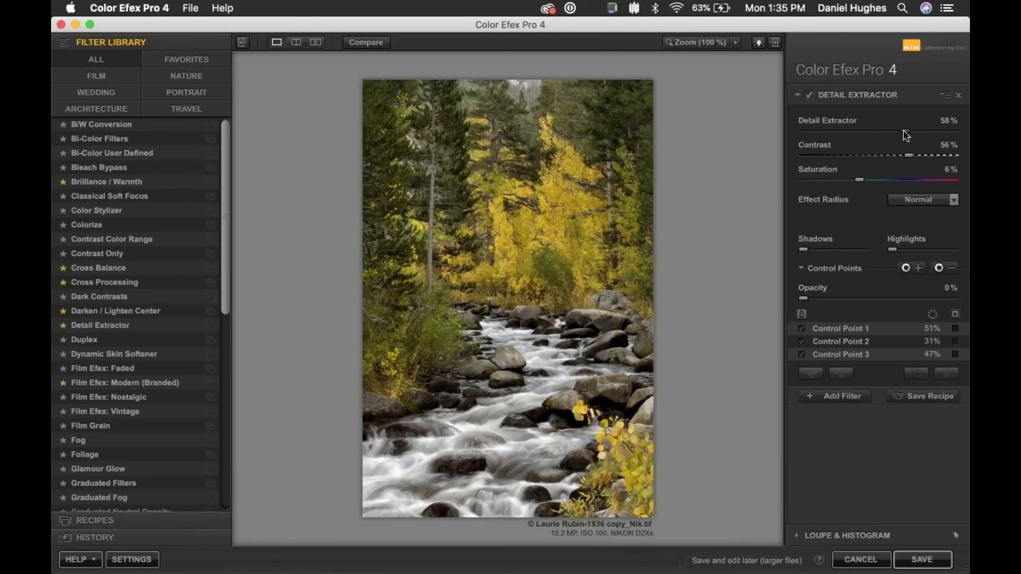
pyautogui.click(811, 97)
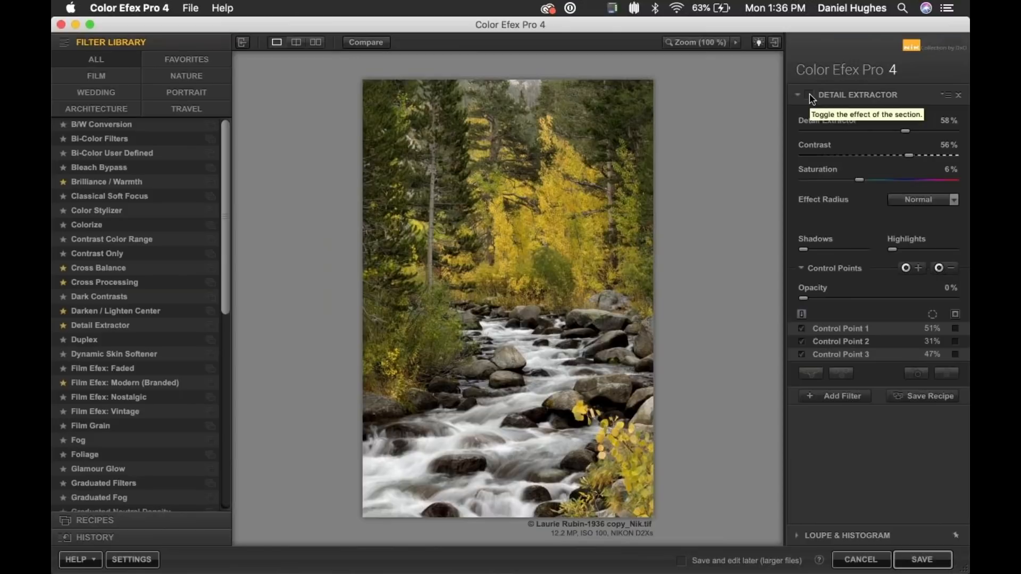
pyautogui.click(811, 97)
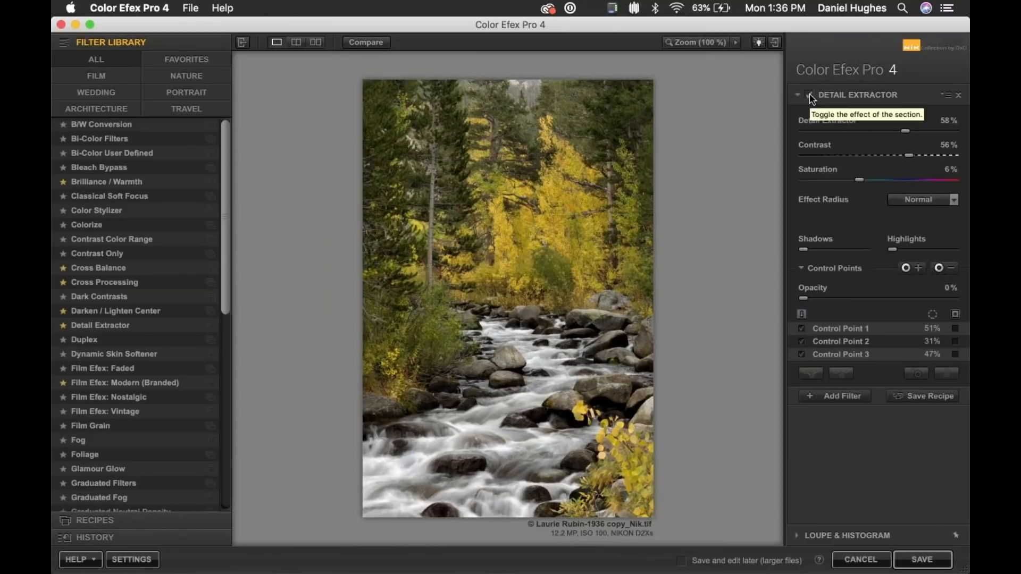
pyautogui.click(928, 560)
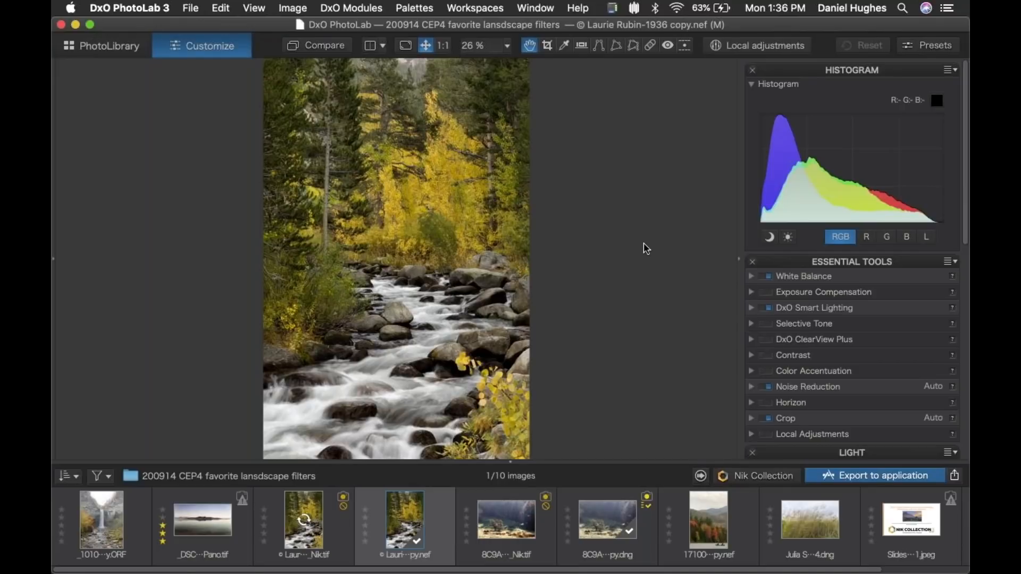
# Switch to Photoshop and list the Nik Collection filters for the open autumn lake photo.
pyautogui.press('super+Tab')
pyautogui.press('super+Tab')
pyautogui.press('super+Tab')
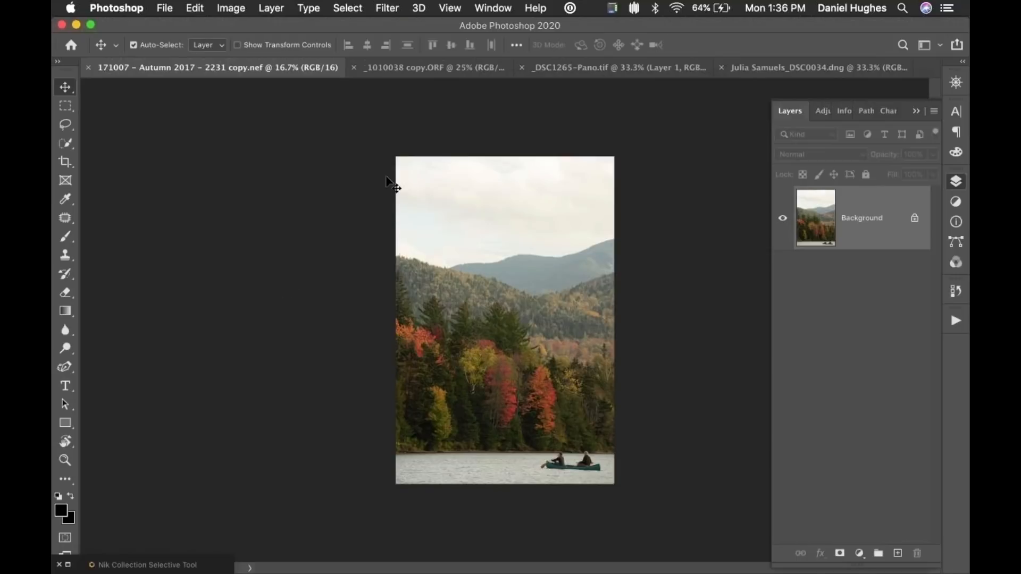
pyautogui.click(388, 9)
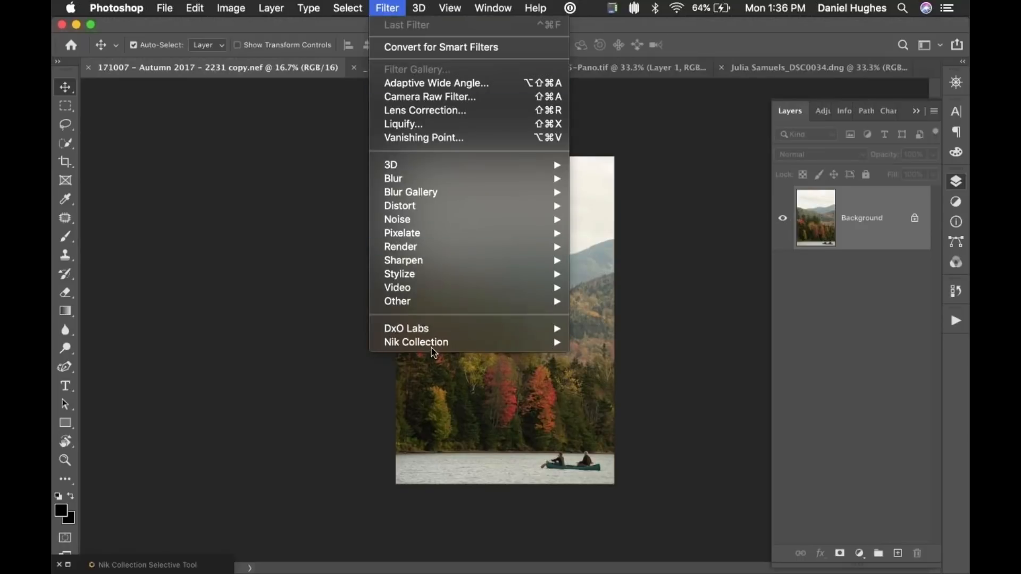
pyautogui.moveTo(434, 347)
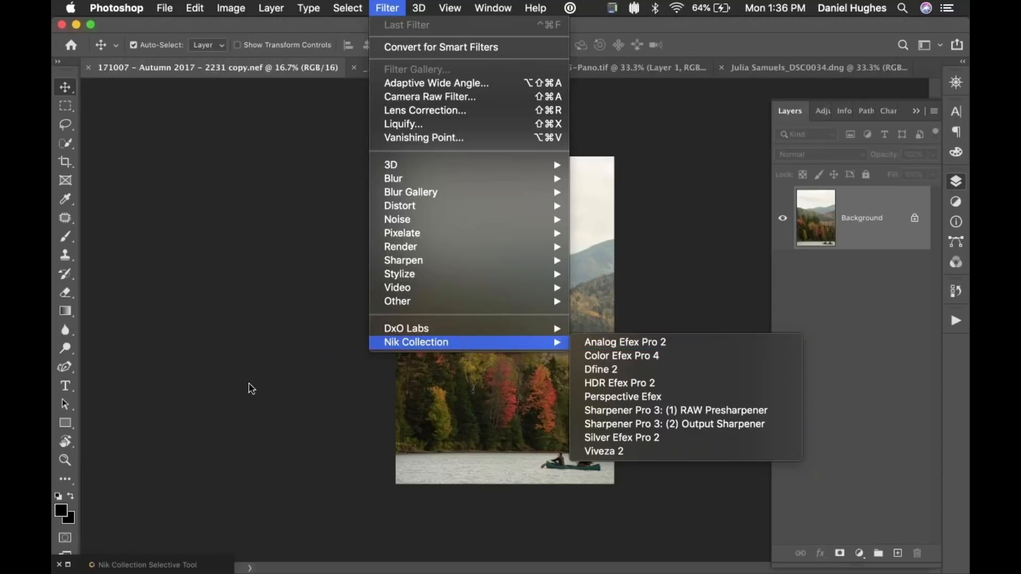
# Expand the Nik Collection Selective Tool beside the photo and try its icon-only and full-list layouts, keeping the full list.
pyautogui.click(251, 389)
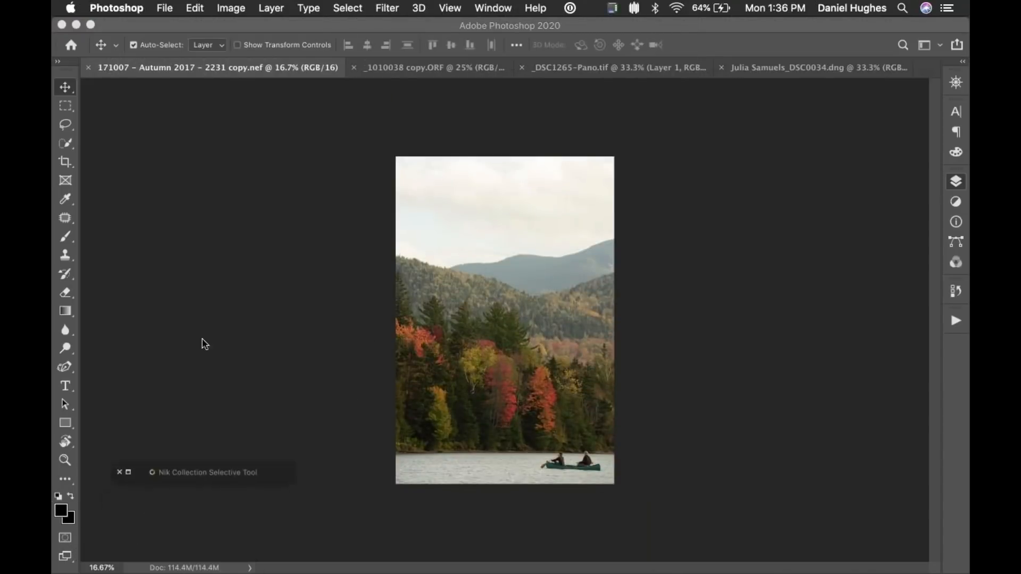
pyautogui.moveTo(202, 340); pyautogui.dragTo(186, 128)
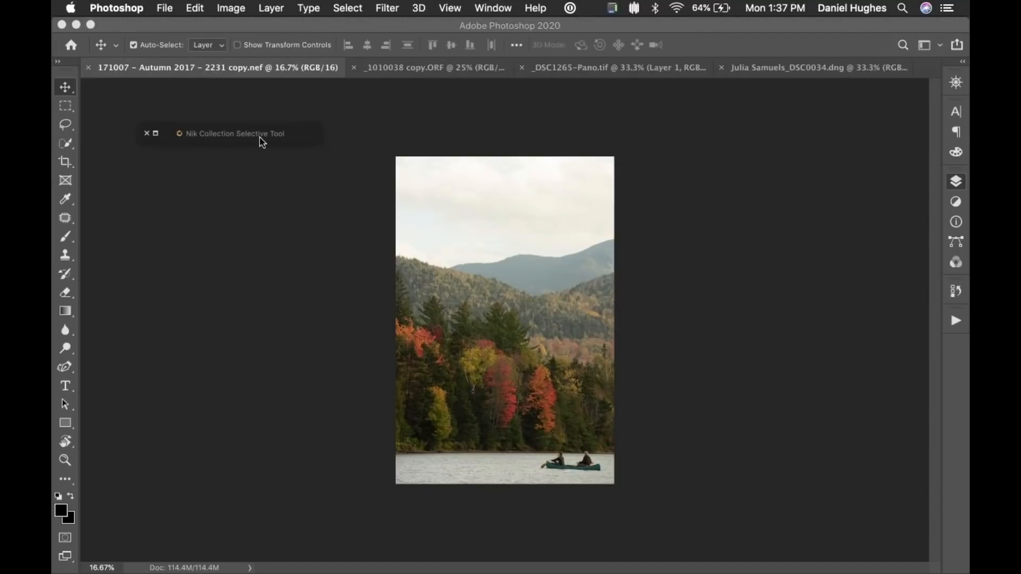
pyautogui.click(156, 134)
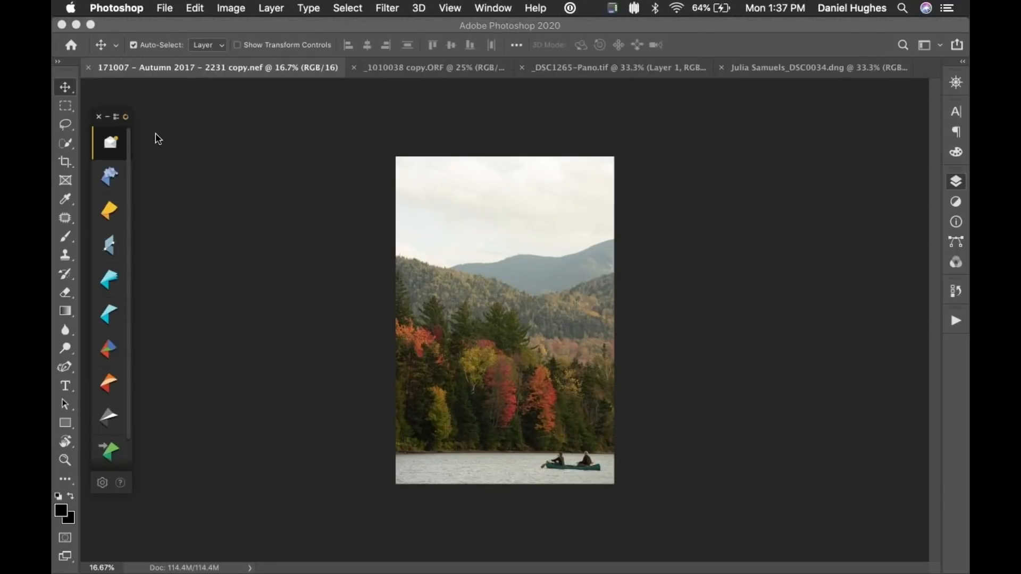
pyautogui.click(116, 123)
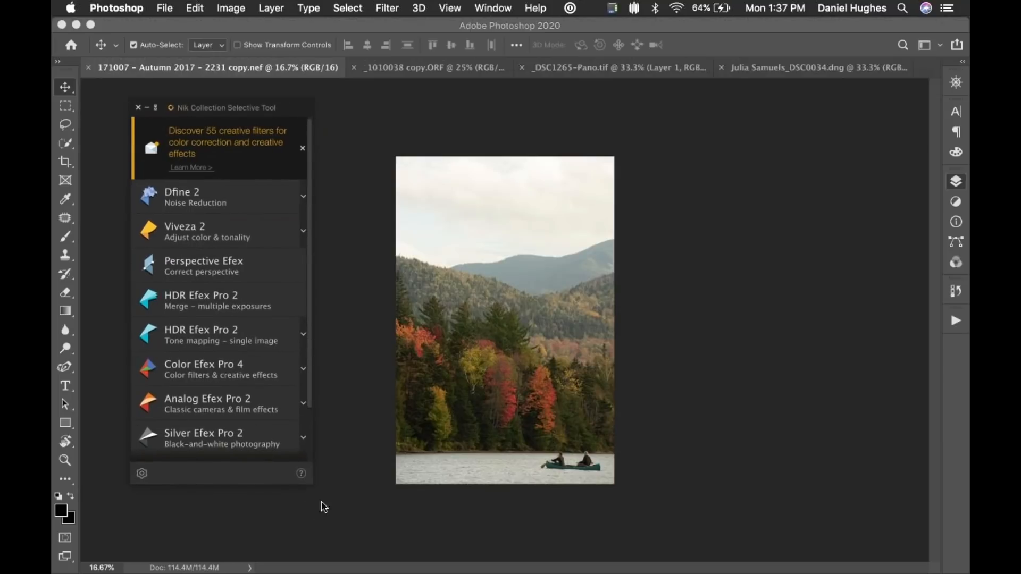
pyautogui.moveTo(311, 237); pyautogui.dragTo(314, 161)
pyautogui.scroll(-2, 304, 369)
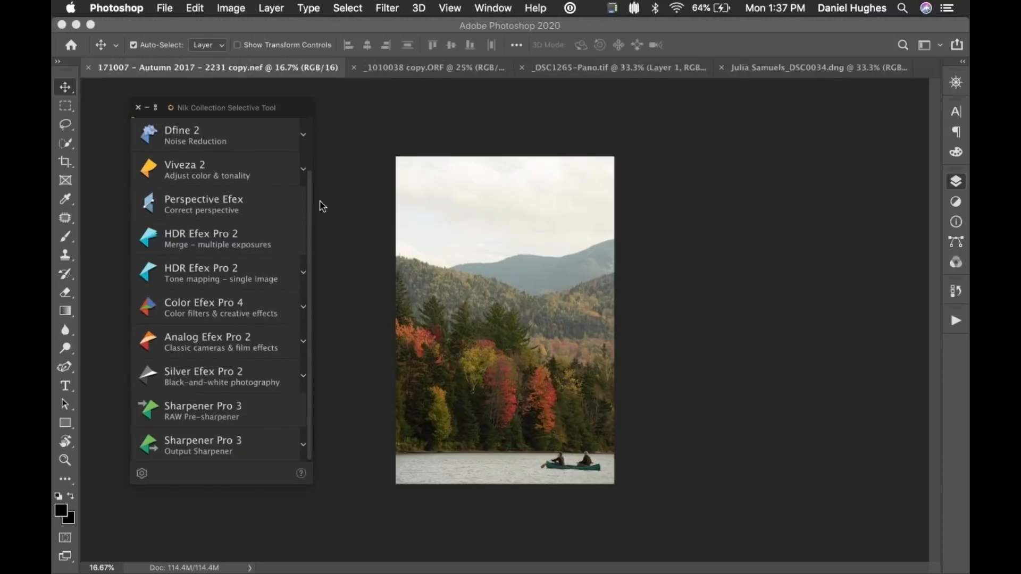
pyautogui.click(155, 108)
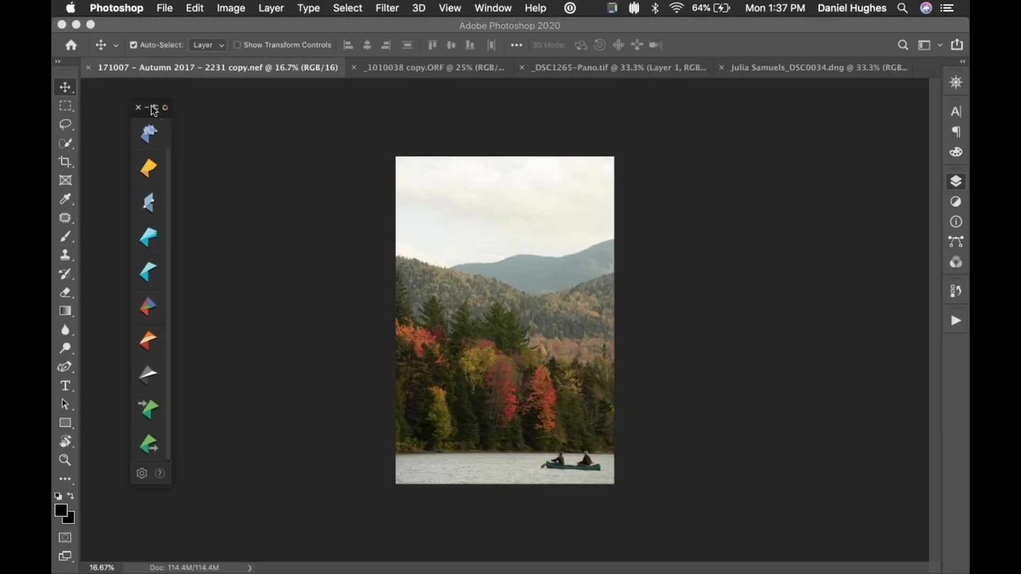
pyautogui.click(157, 109)
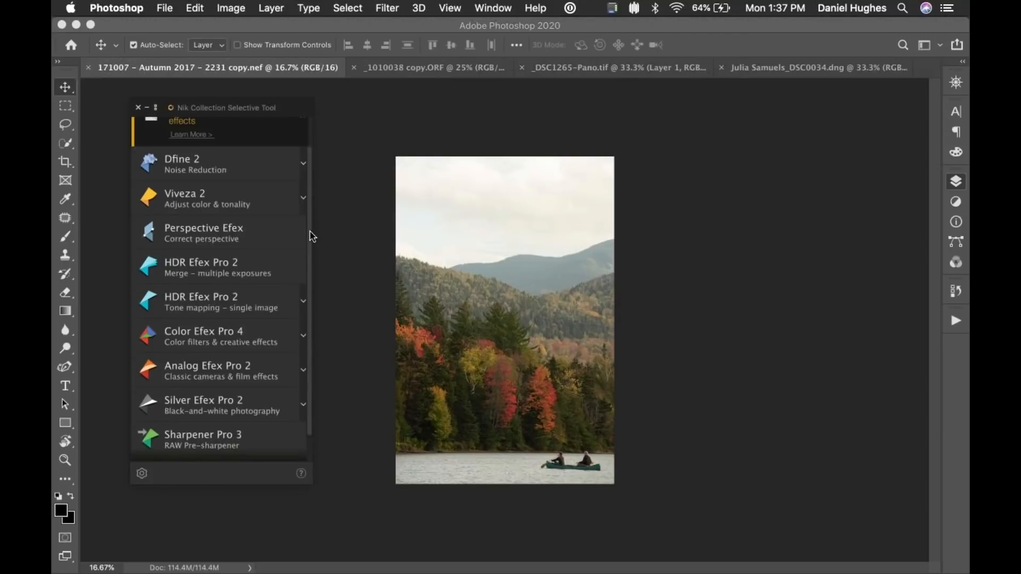
# Expand the Color Efex Pro 4 entry in the Selective Tool, look through its recipes, and switch to its favorite filters.
pyautogui.scroll(-2, 312, 255)
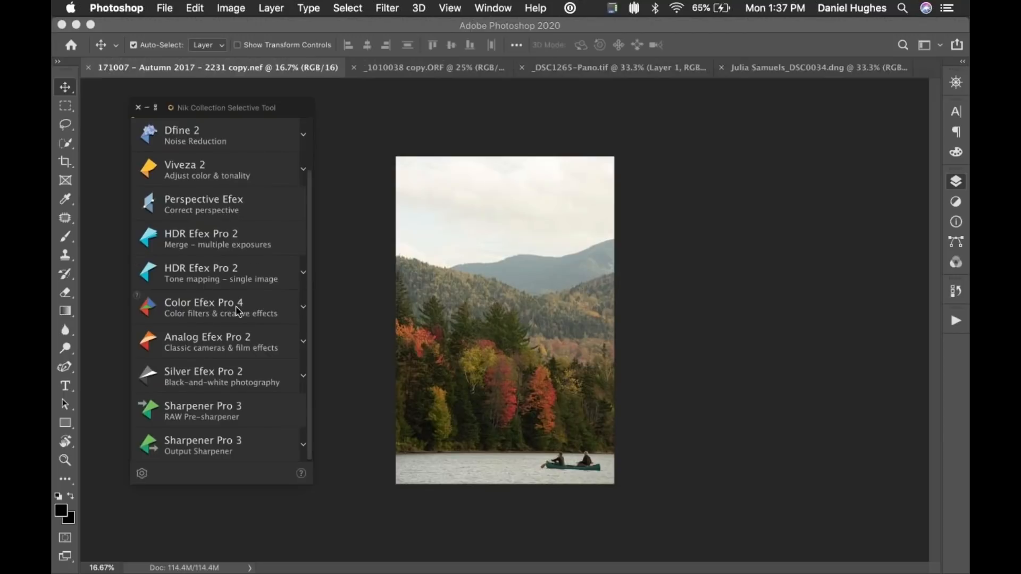
pyautogui.click(303, 308)
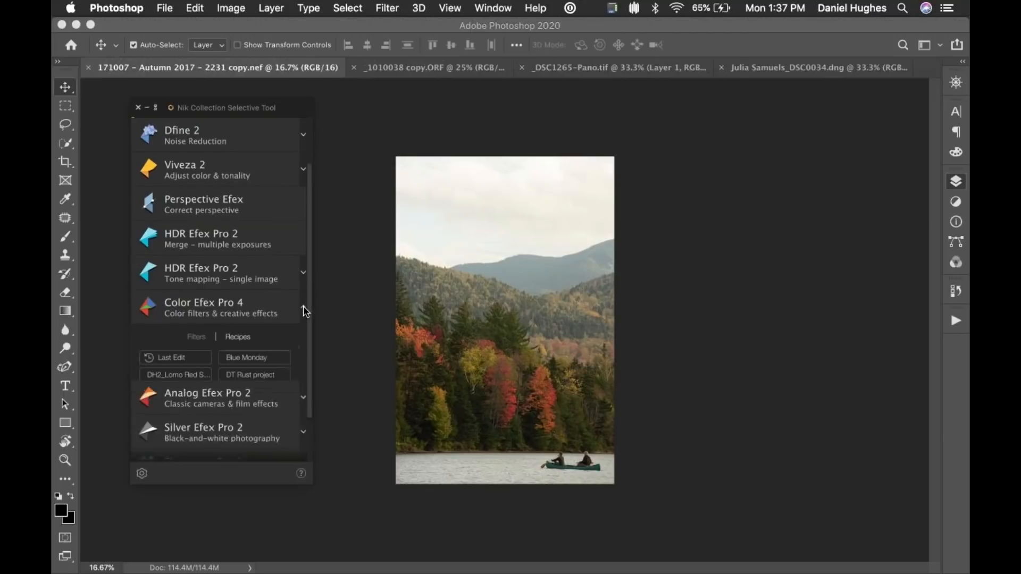
pyautogui.scroll(-3, 311, 298)
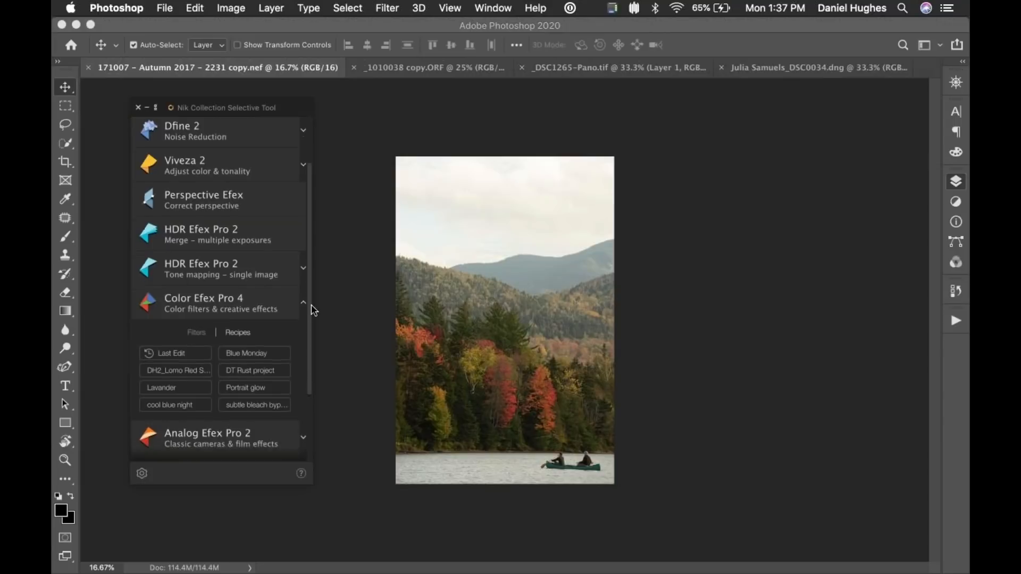
pyautogui.scroll(-2, 309, 338)
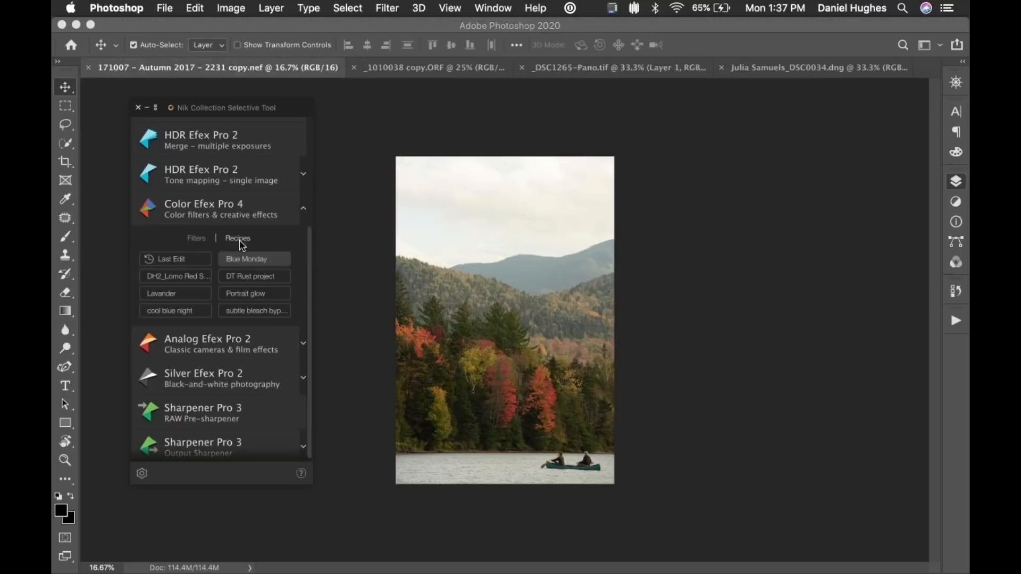
pyautogui.click(200, 238)
pyautogui.click(201, 290)
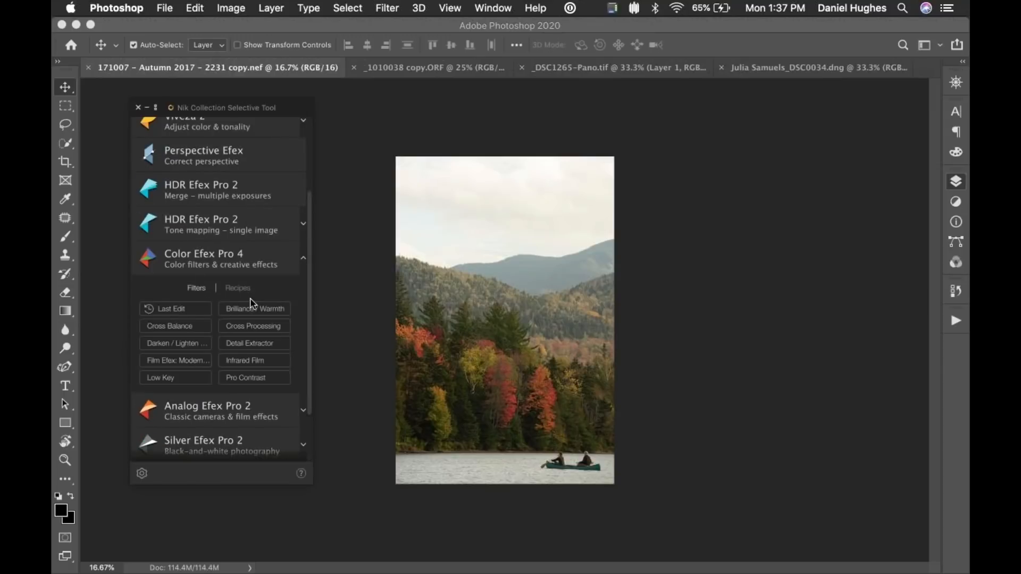
pyautogui.scroll(-4, 305, 263)
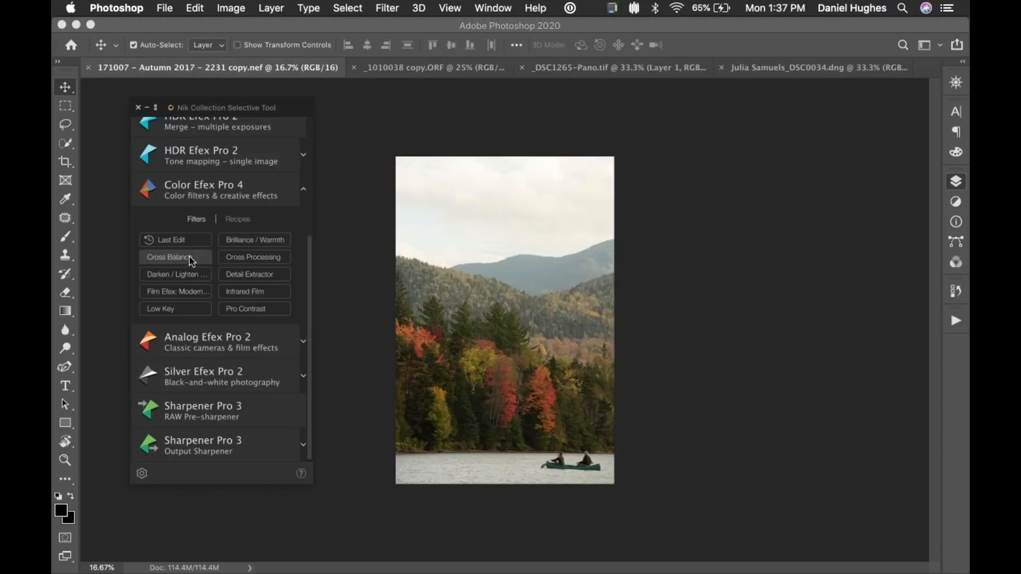
# Try the favorite Pro Contrast filter directly on the autumn lake photo and delete the layer it makes.
pyautogui.click(243, 315)
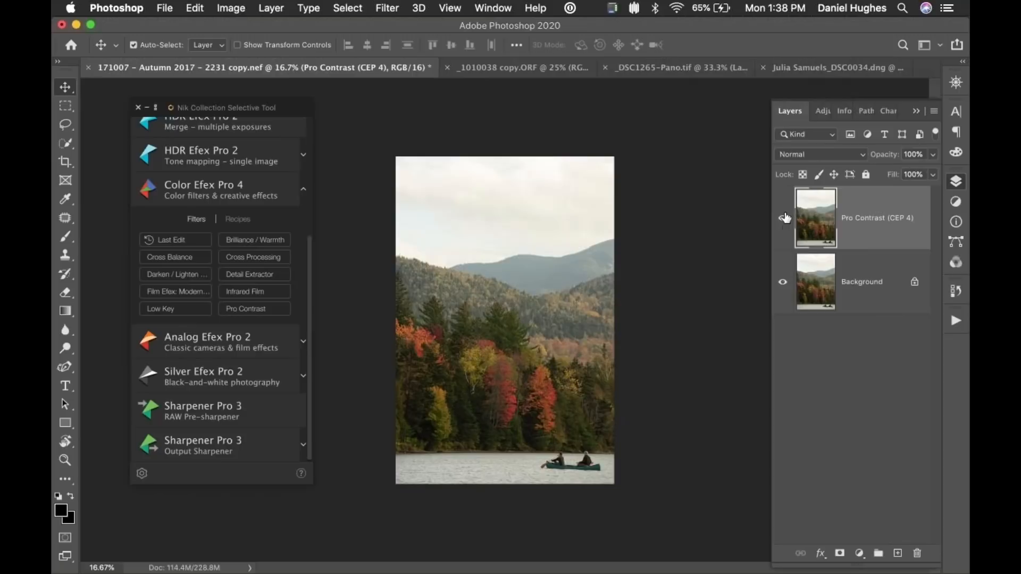
pyautogui.moveTo(904, 235); pyautogui.dragTo(917, 553)
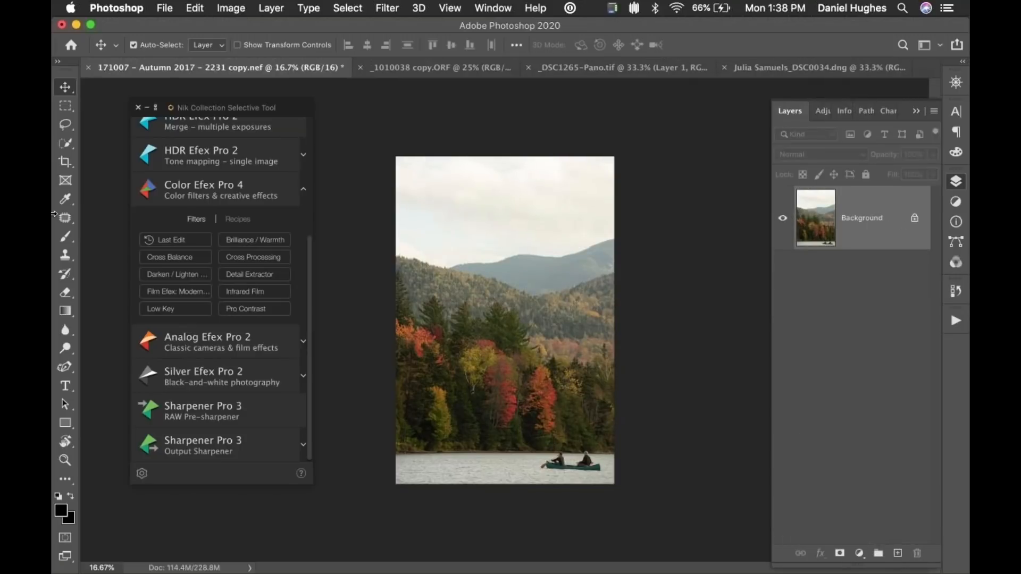
# In the Nik Collection preferences, change how favorite filters, recipes and the last edit are applied, replacing Apply in Photoshop.
pyautogui.click(142, 474)
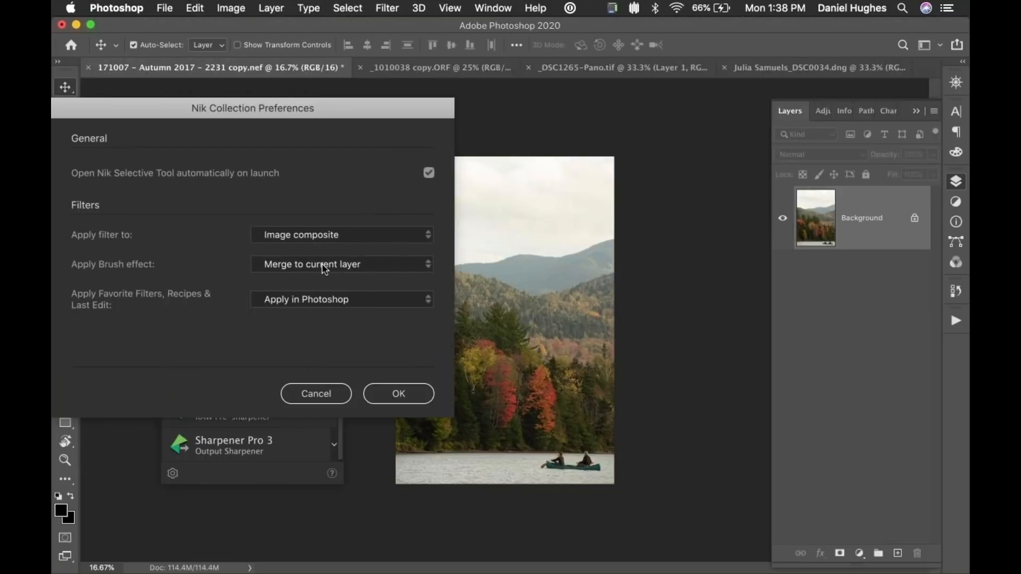
pyautogui.click(317, 298)
pyautogui.click(319, 330)
pyautogui.click(399, 393)
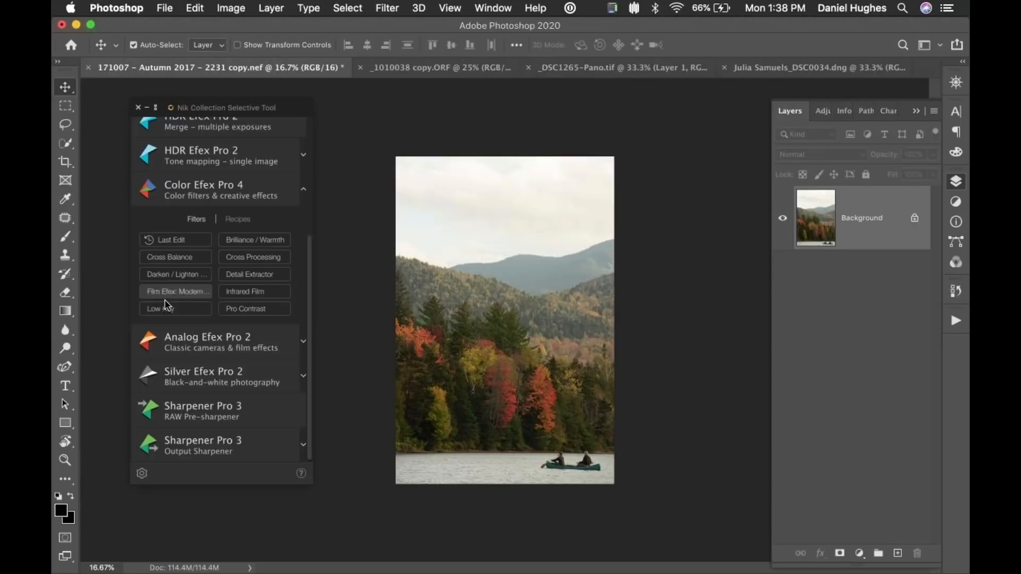
# Open the autumn lake photo in Color Efex Pro 4 with Pro Contrast and set Correct Color Cast to 52%.
pyautogui.click(260, 309)
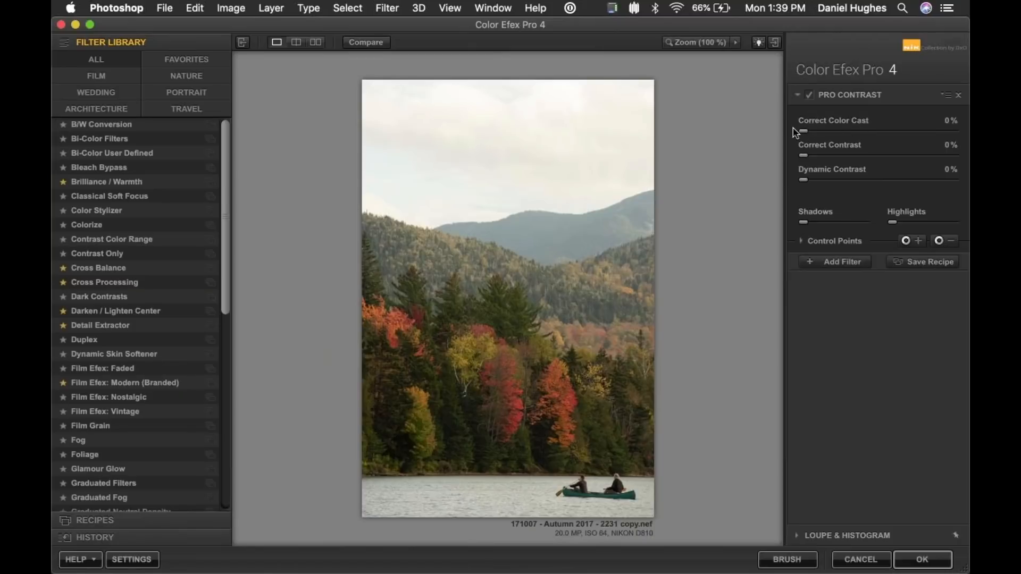
pyautogui.moveTo(805, 133); pyautogui.dragTo(874, 138)
pyautogui.moveTo(873, 136); pyautogui.dragTo(893, 132)
pyautogui.moveTo(893, 132); pyautogui.dragTo(883, 138)
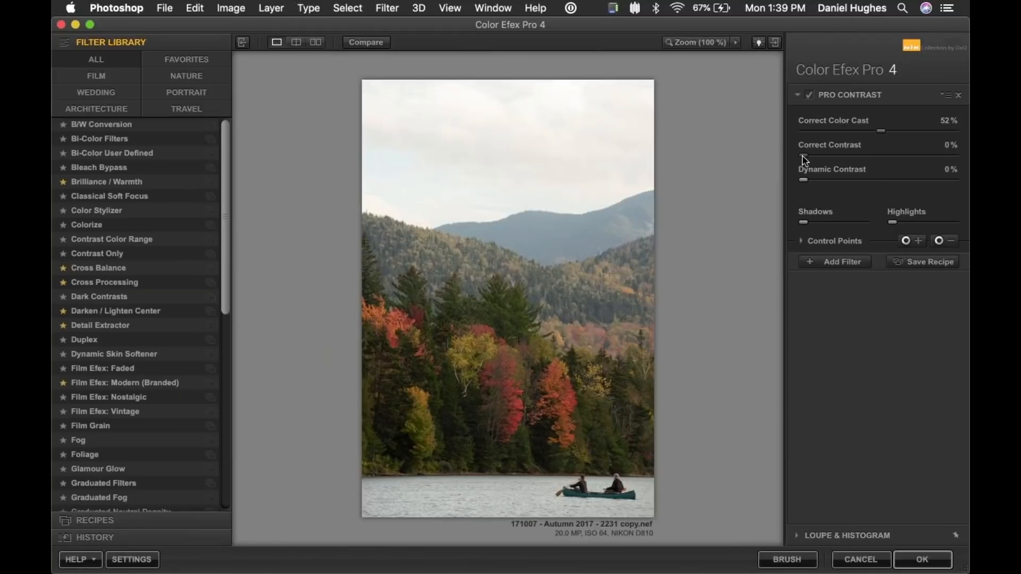
# Try Correct Contrast at 35%, show the histogram, and raise Correct Contrast to 41%.
pyautogui.moveTo(803, 158); pyautogui.dragTo(862, 161)
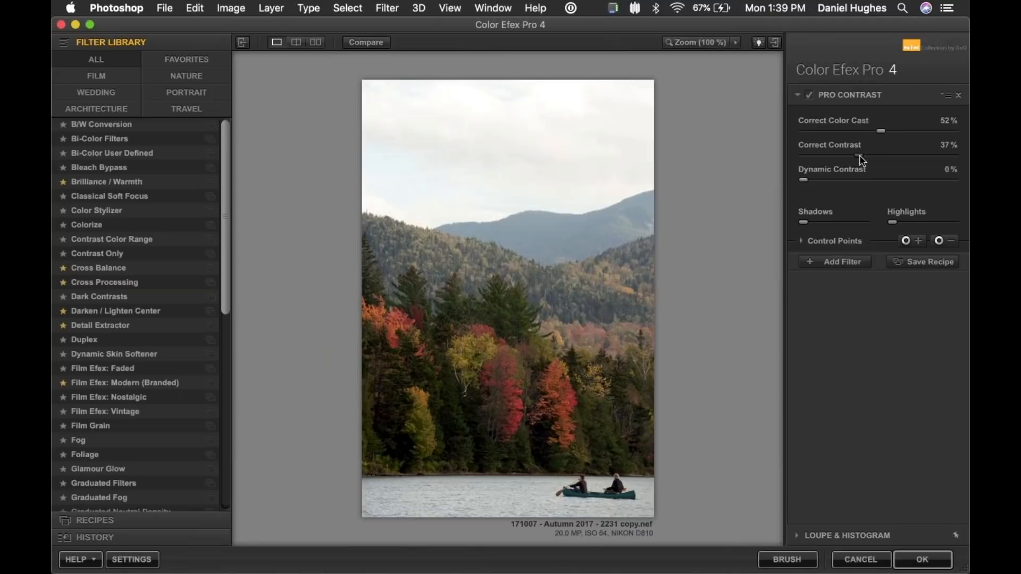
pyautogui.moveTo(863, 161); pyautogui.dragTo(859, 159)
pyautogui.click(856, 537)
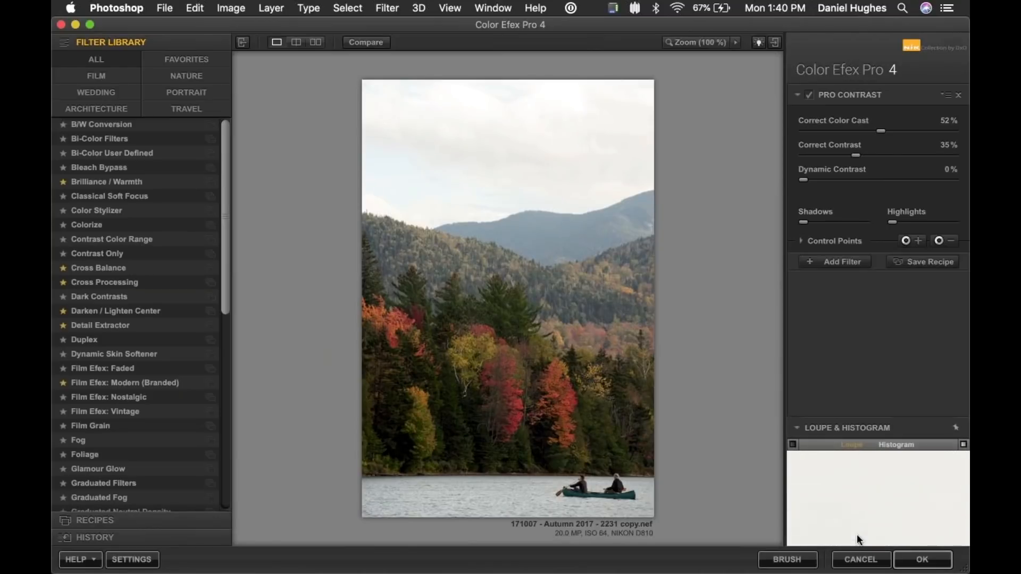
pyautogui.click(896, 445)
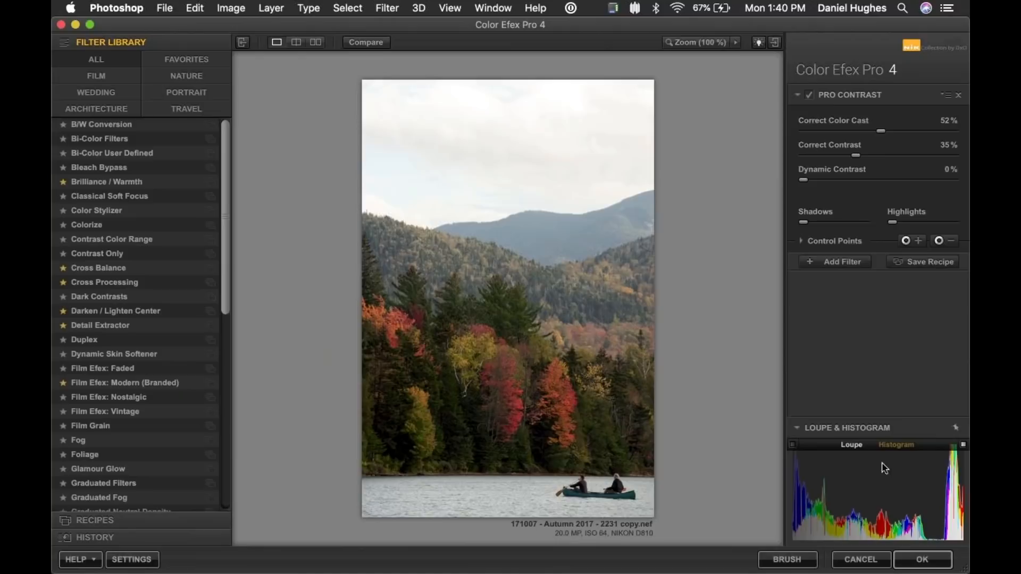
pyautogui.moveTo(862, 157)
pyautogui.mouseDown()
pyautogui.moveTo(914, 159)
pyautogui.moveTo(854, 159)
pyautogui.moveTo(866, 159)
pyautogui.mouseUp()
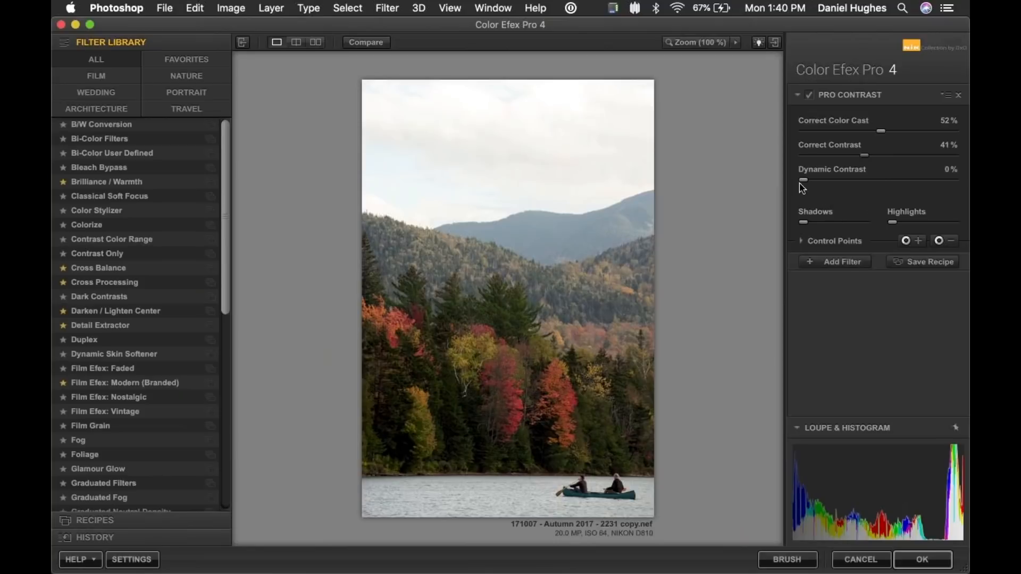
# Try a Dynamic Contrast of 82% and compare the photo with and without Pro Contrast, leaving the filter enabled.
pyautogui.moveTo(809, 184); pyautogui.dragTo(925, 185)
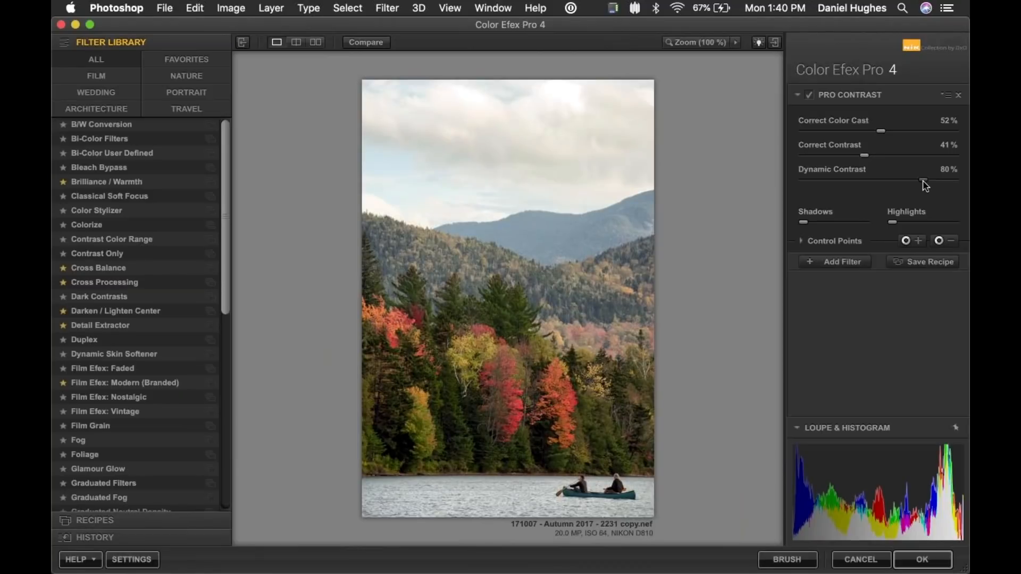
pyautogui.moveTo(925, 185); pyautogui.dragTo(927, 185)
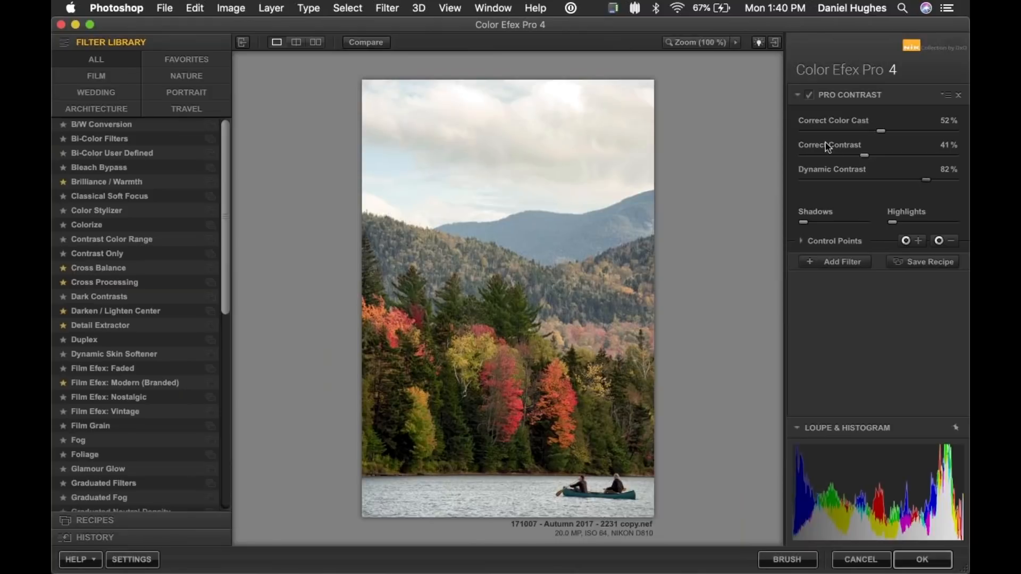
pyautogui.click(811, 96)
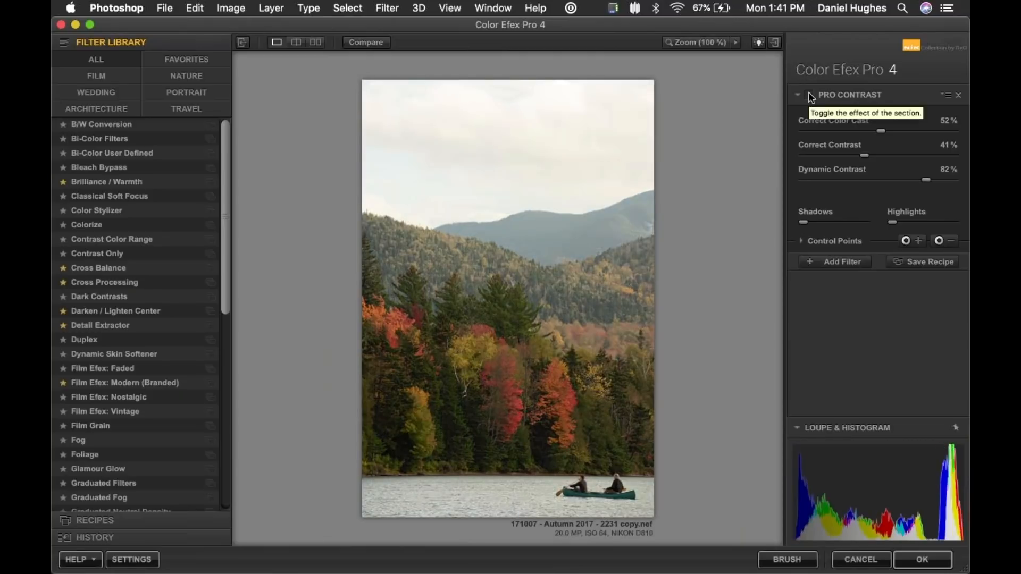
pyautogui.click(811, 96)
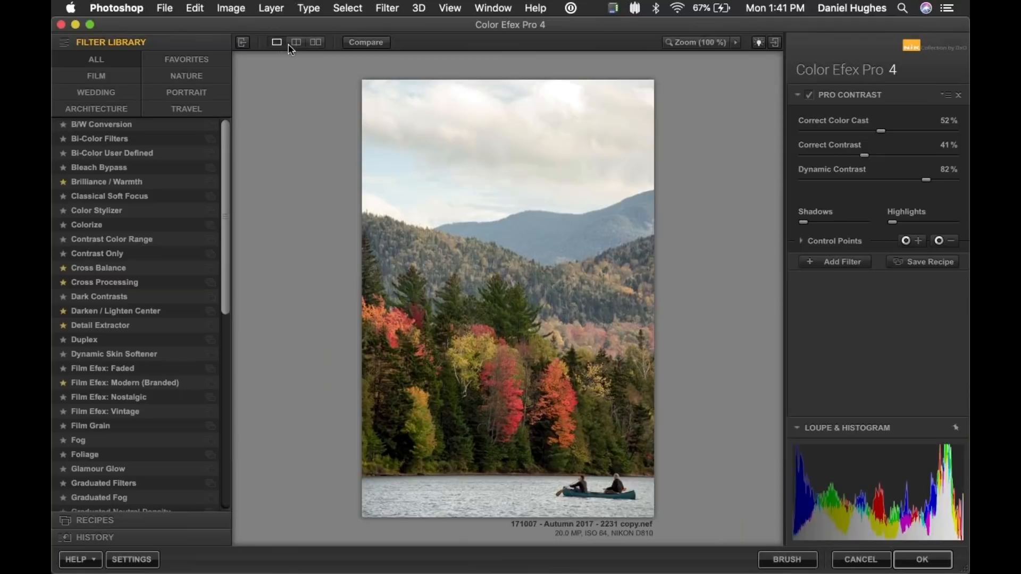
# Compare the original and filtered photos side by side, briefly hiding the side panels, and return to the single-image preview.
pyautogui.click(316, 43)
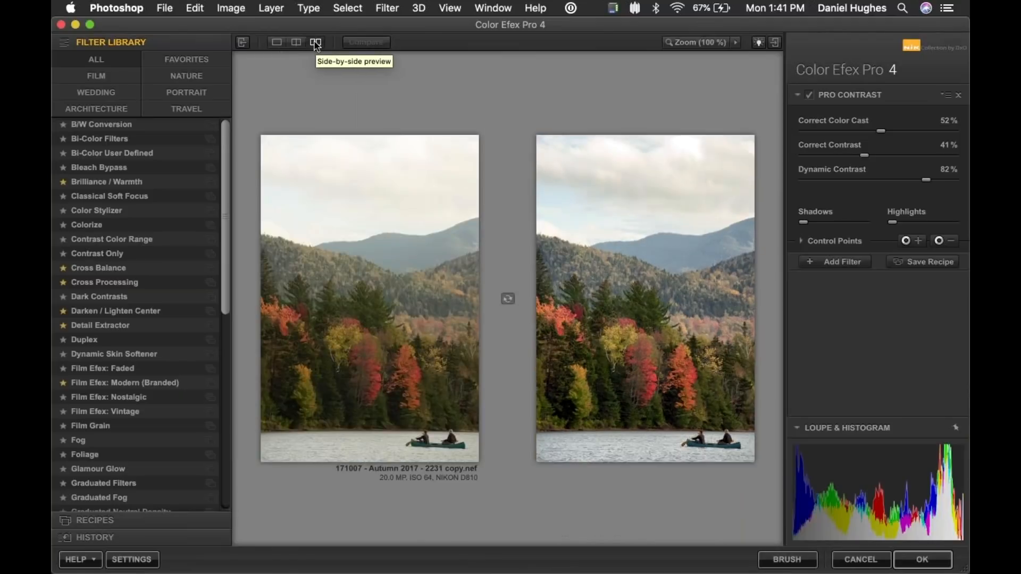
pyautogui.press('Tab')
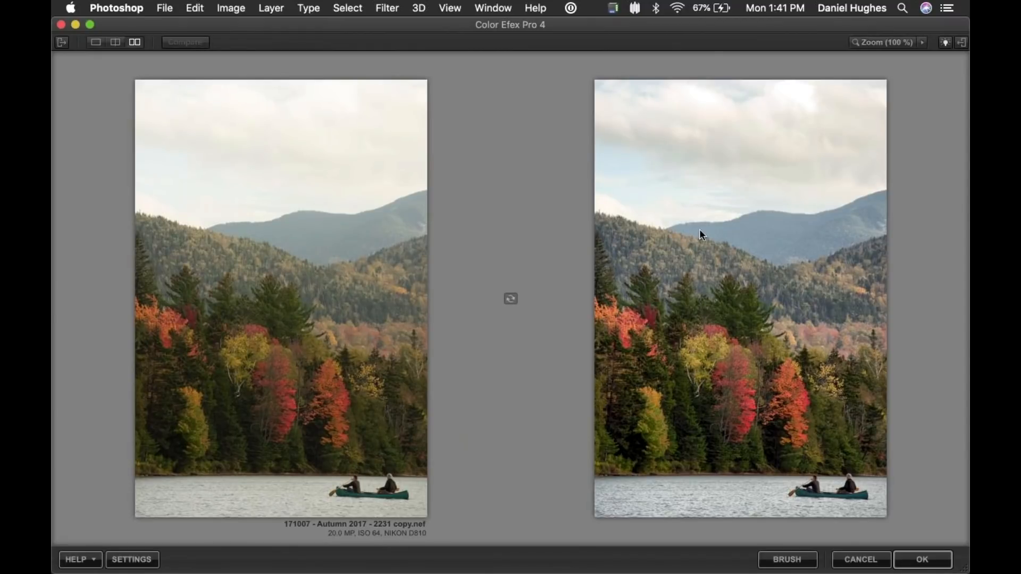
pyautogui.press('Tab')
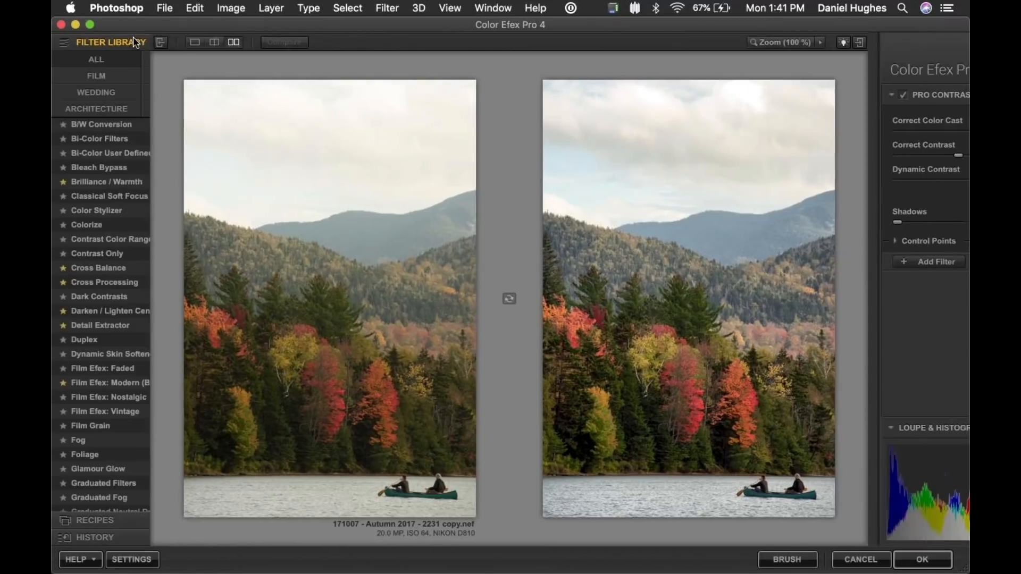
pyautogui.click(282, 43)
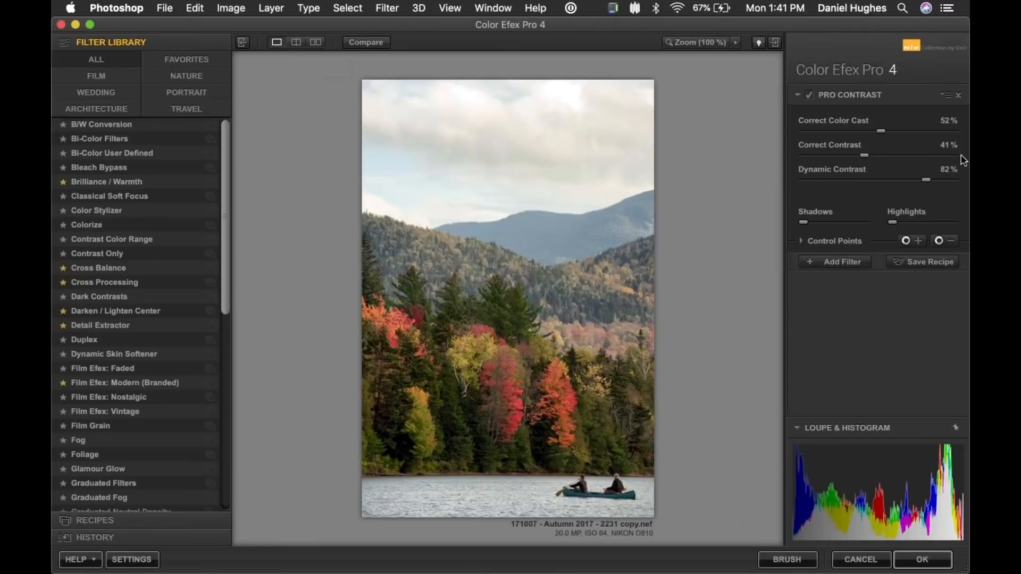
# Set Pro Contrast's Correct Contrast to 22% and Dynamic Contrast to 25%.
pyautogui.moveTo(870, 154); pyautogui.dragTo(837, 156)
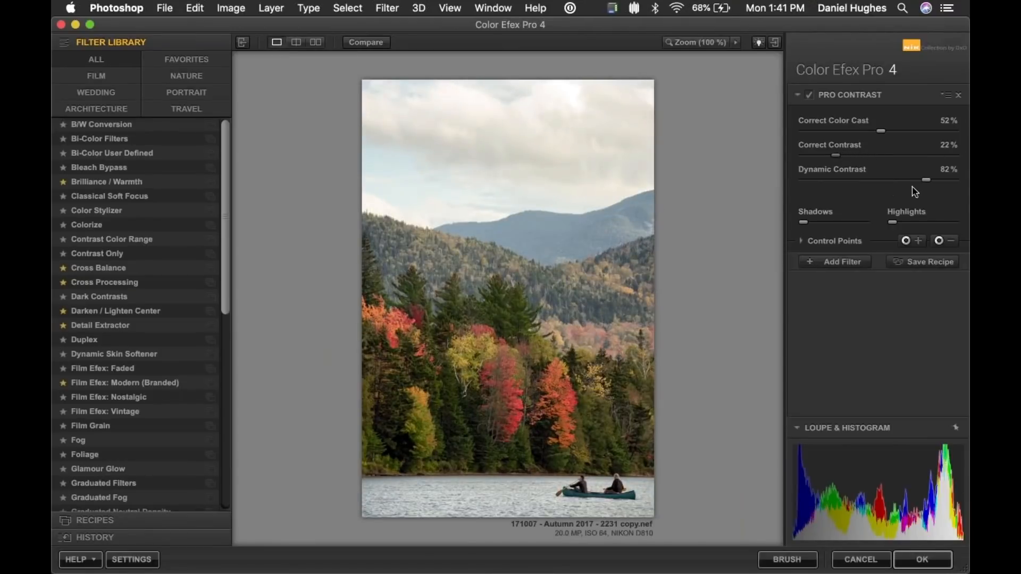
pyautogui.moveTo(928, 184); pyautogui.dragTo(843, 184)
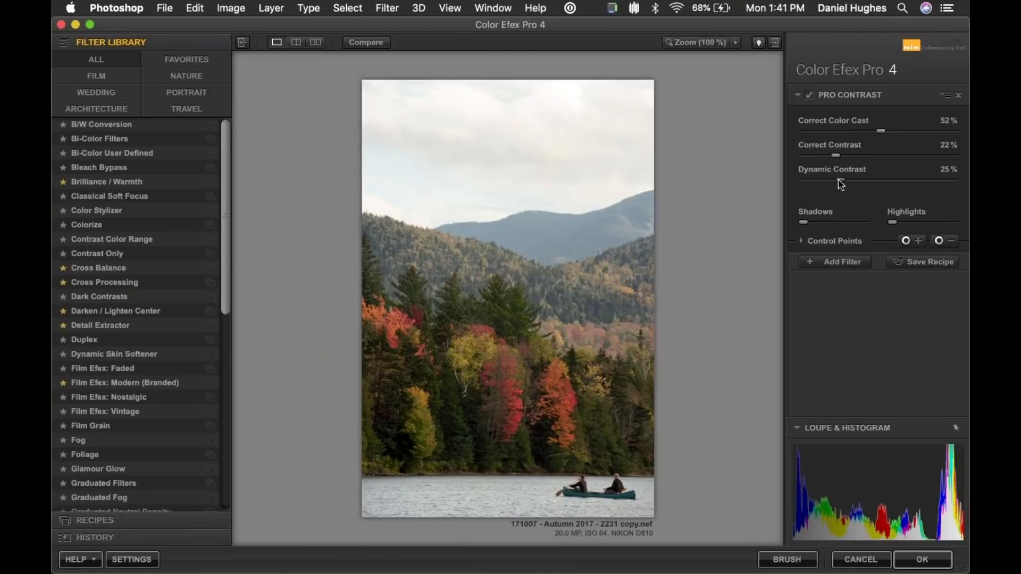
# Add a second filter, Detail Extractor, beneath Pro Contrast.
pyautogui.click(837, 264)
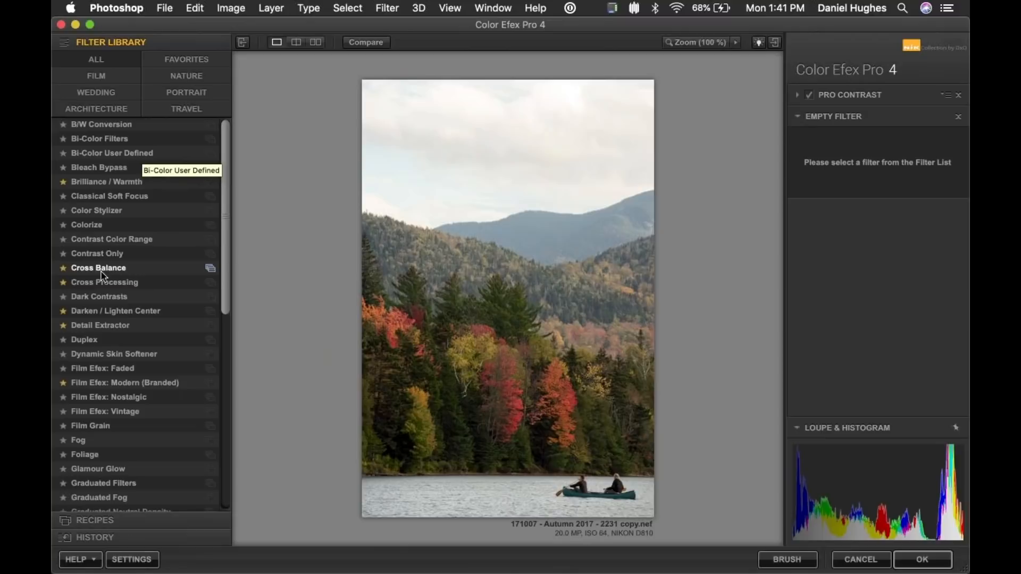
pyautogui.click(104, 326)
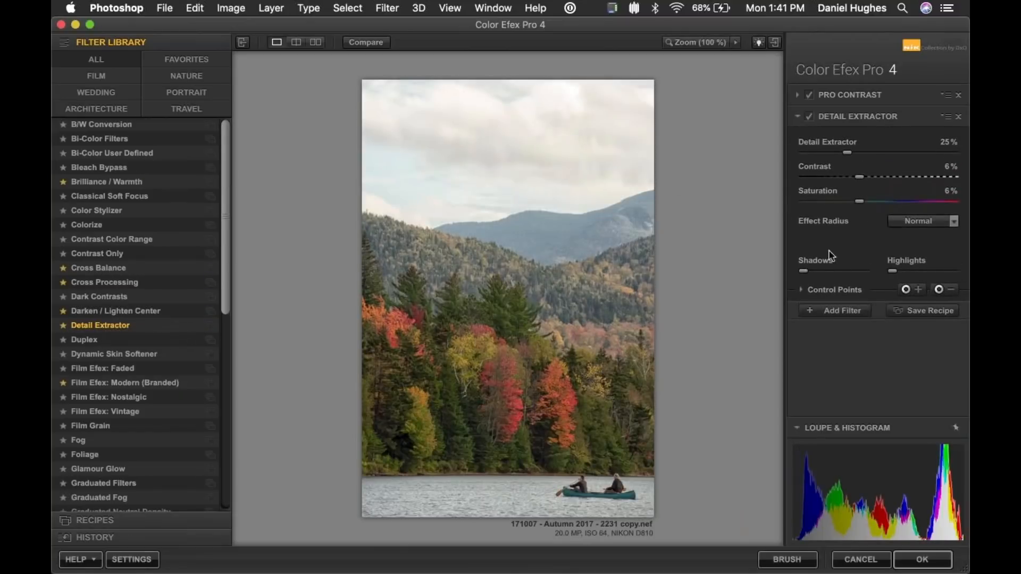
# Place a 100% opacity control point for Detail Extractor on the clouds and enlarge its area of effect.
pyautogui.click(906, 290)
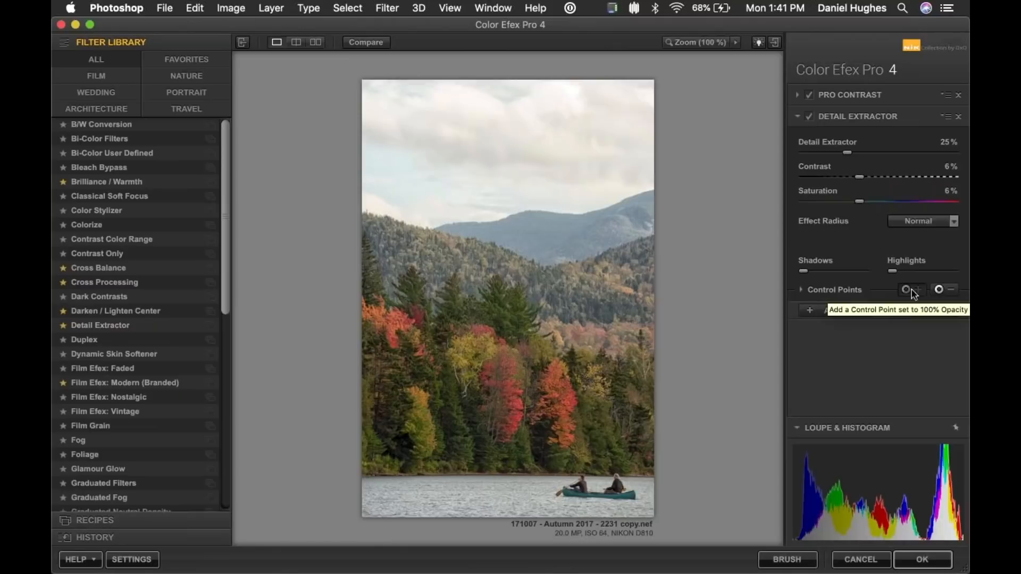
pyautogui.click(510, 153)
pyautogui.moveTo(554, 153); pyautogui.dragTo(583, 155)
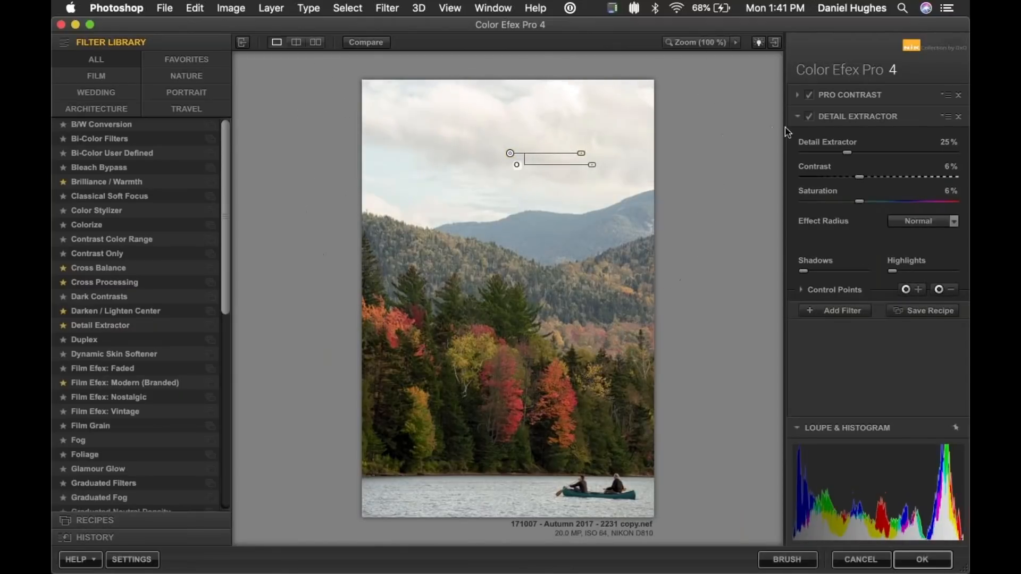
# Compare the sky with and without Detail Extractor several times, leaving the filter enabled.
pyautogui.click(810, 117)
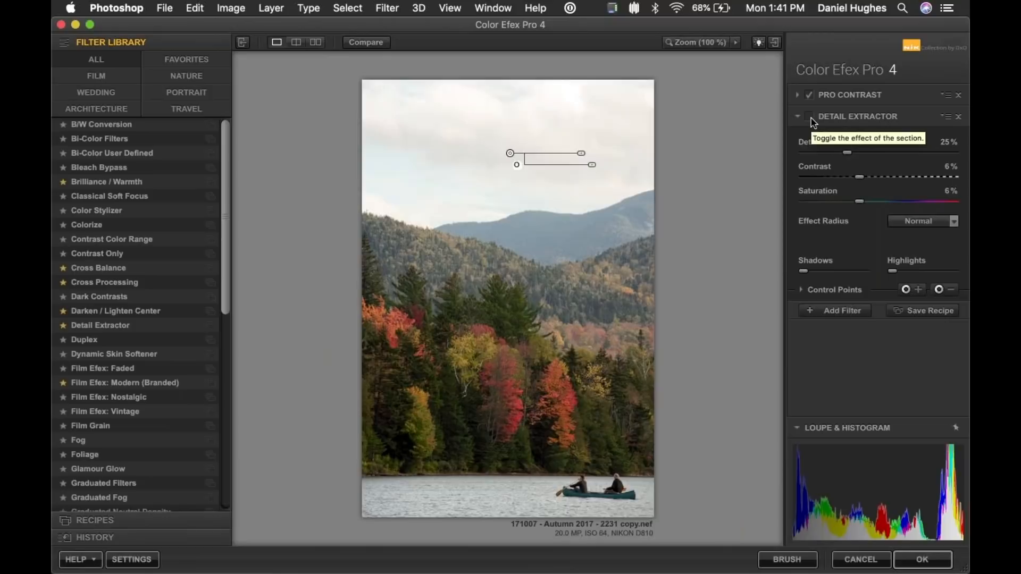
pyautogui.click(811, 117)
pyautogui.click(811, 118)
pyautogui.click(811, 118)
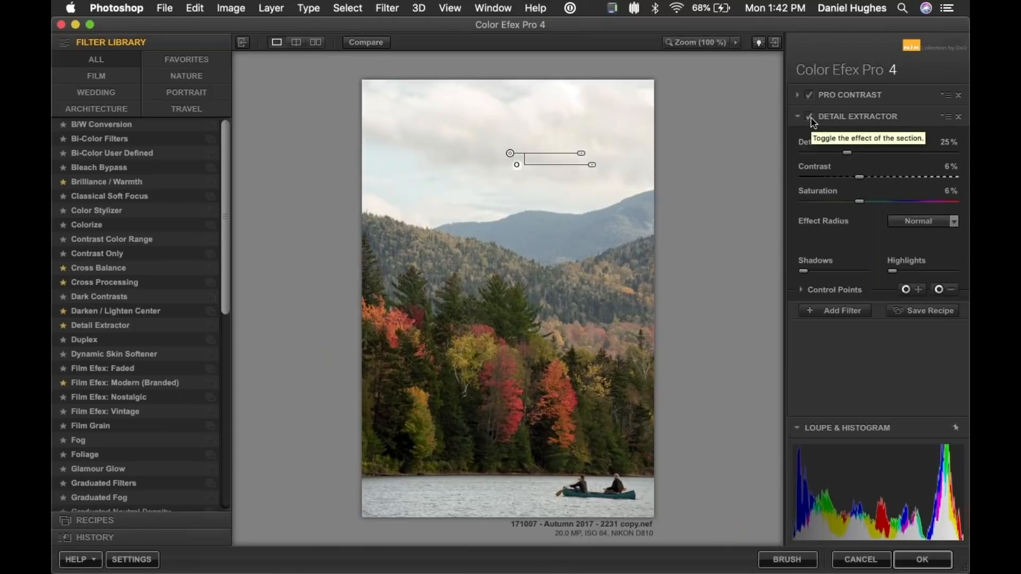
pyautogui.click(810, 118)
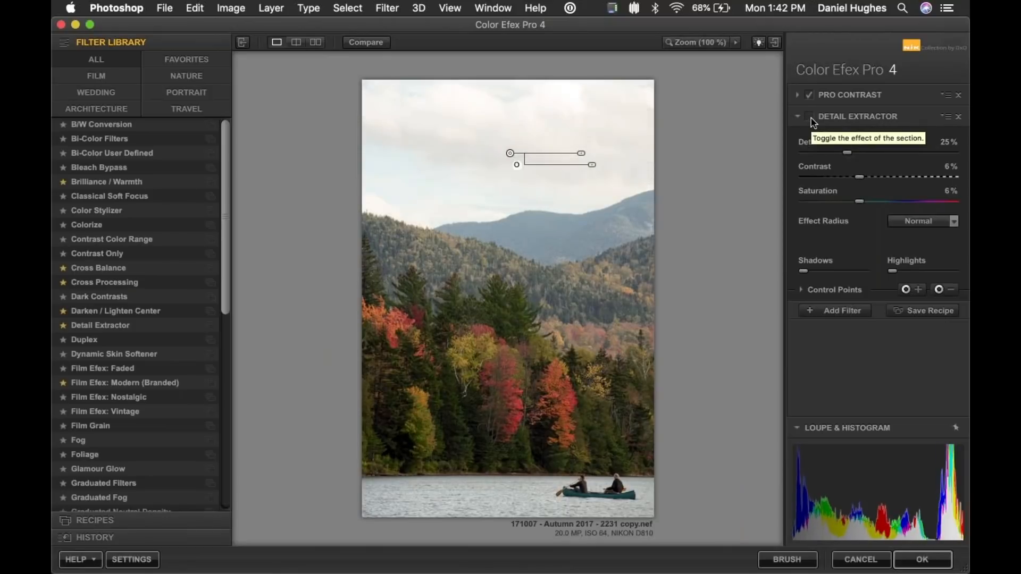
pyautogui.click(810, 118)
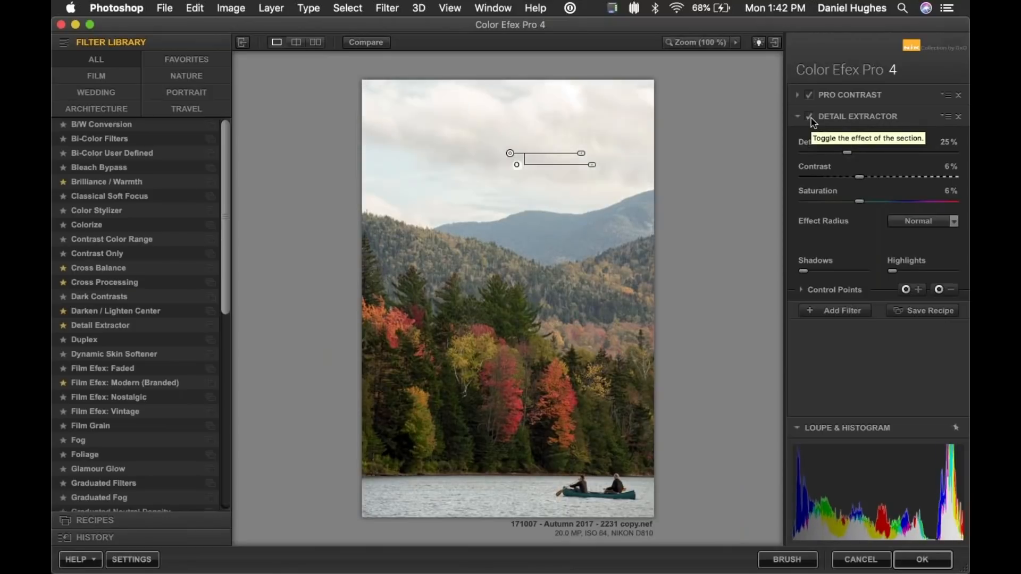
# Set Detail Extractor to 41%, Contrast to -21% and Saturation to -6%, and compare the photo with and without the filter.
pyautogui.click(878, 153)
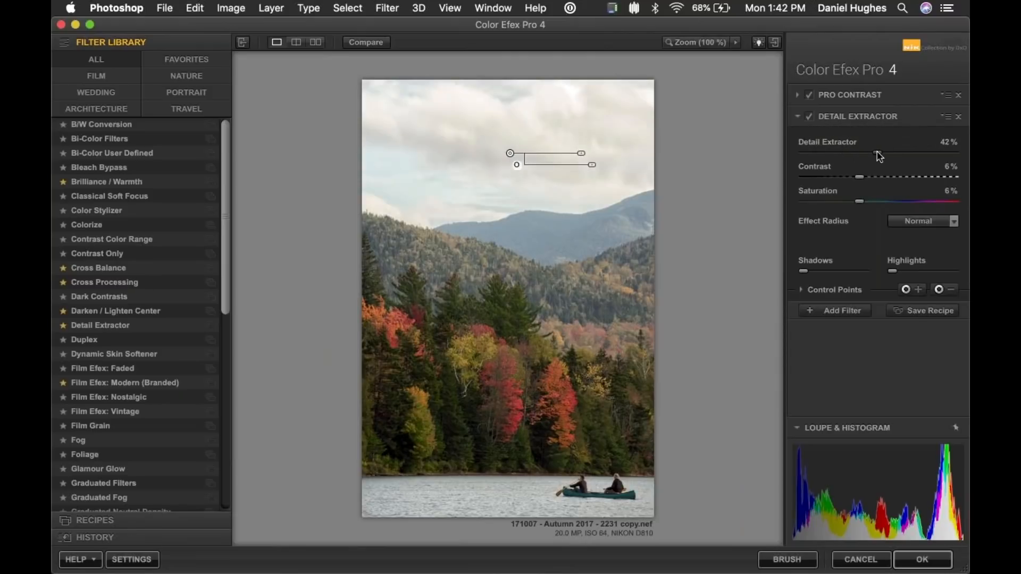
pyautogui.moveTo(878, 154); pyautogui.dragTo(833, 181)
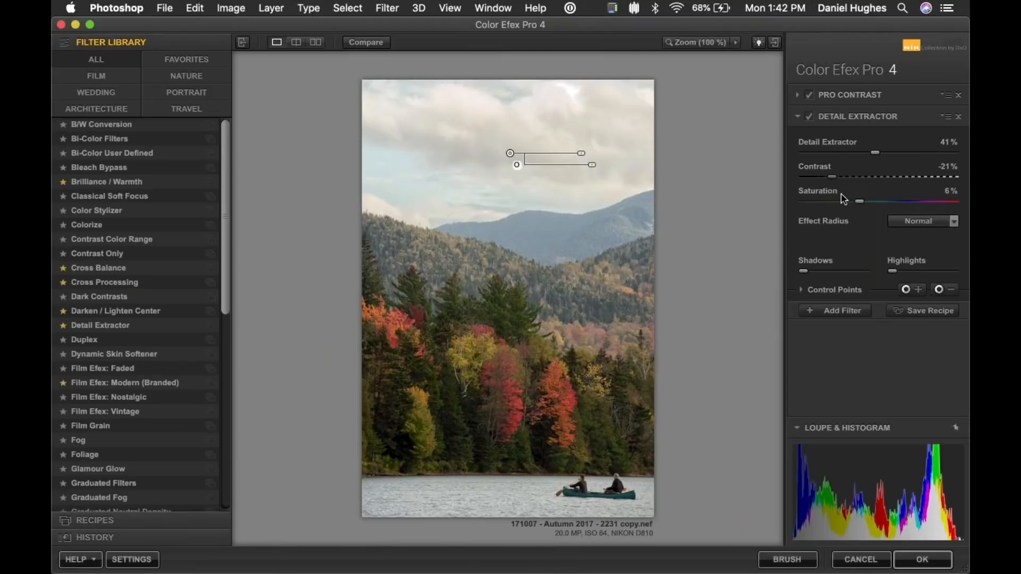
pyautogui.moveTo(860, 202); pyautogui.dragTo(844, 202)
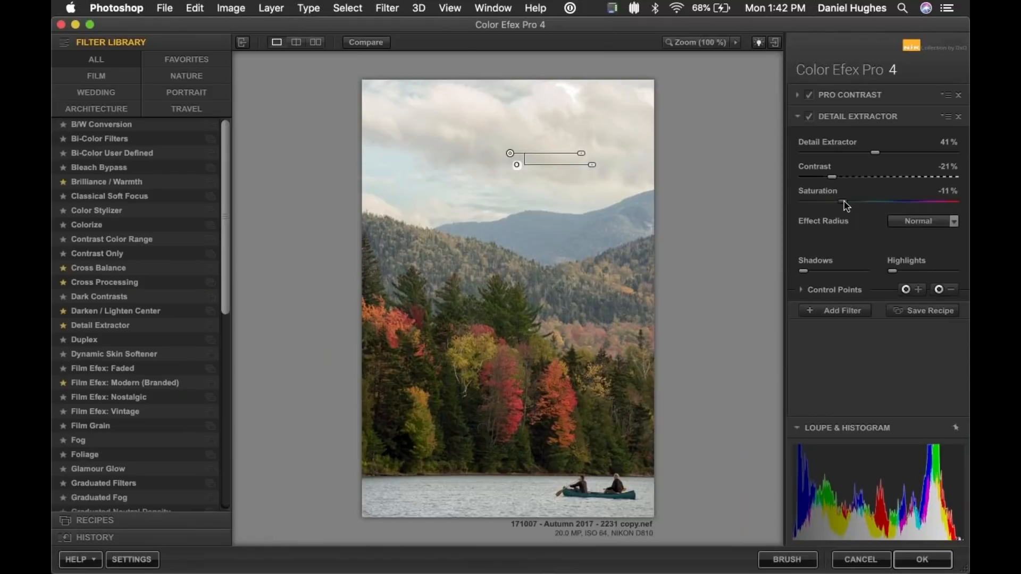
pyautogui.moveTo(847, 207); pyautogui.dragTo(852, 205)
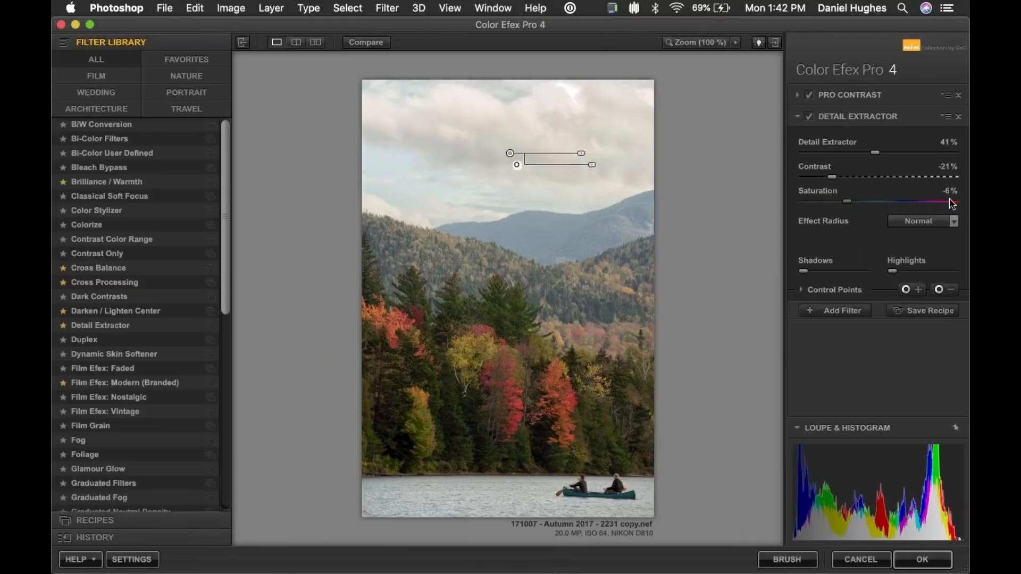
pyautogui.click(810, 118)
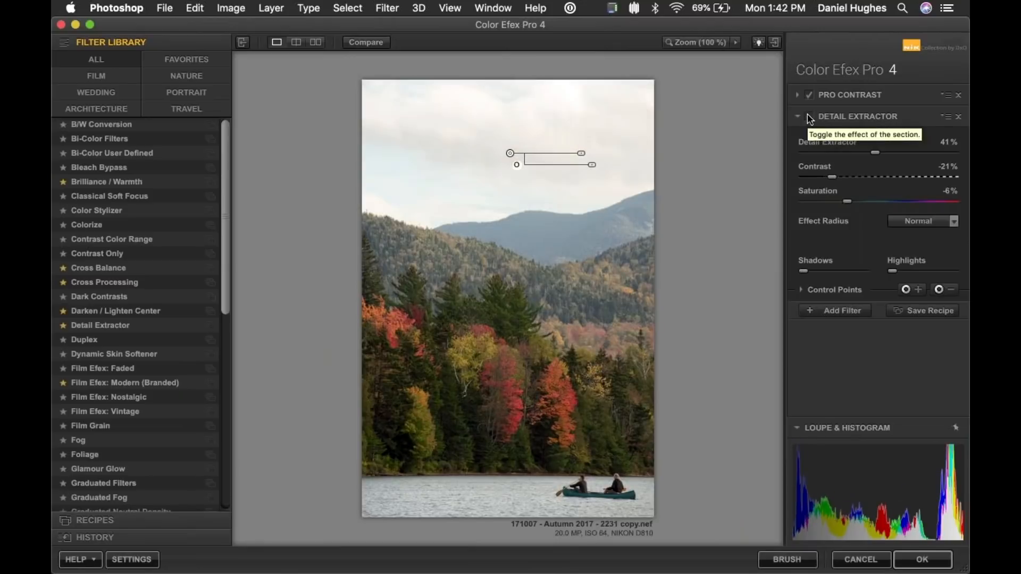
pyautogui.click(810, 117)
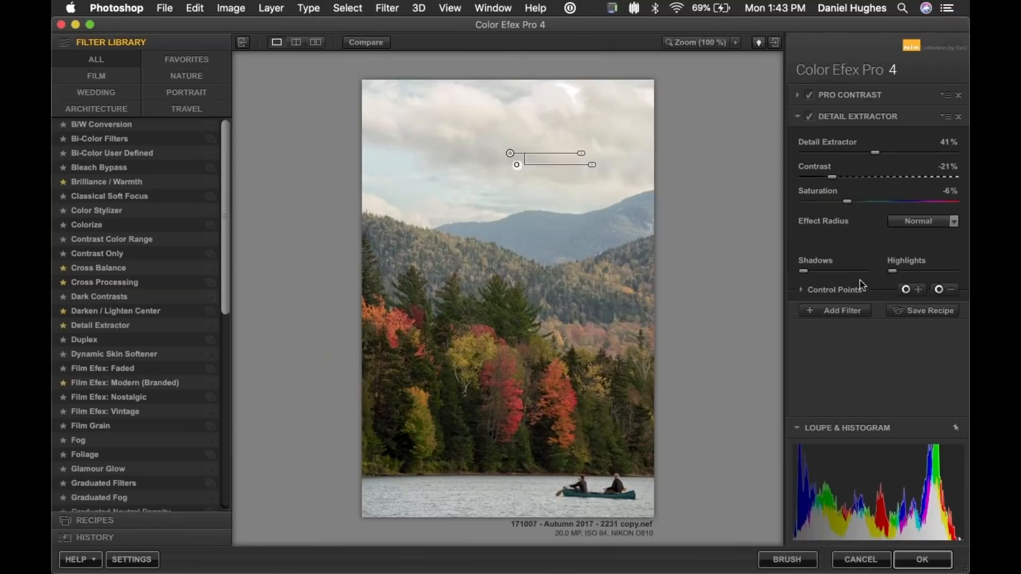
# Add a third filter, Brilliance / Warmth, beneath Detail Extractor and set its Perceptual Saturation to 14%.
pyautogui.click(832, 316)
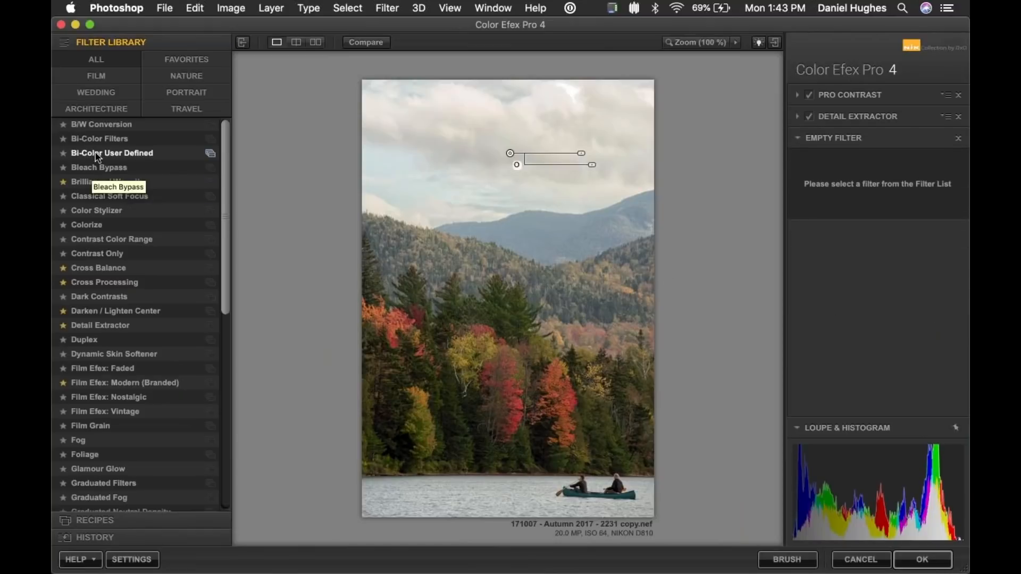
pyautogui.click(99, 181)
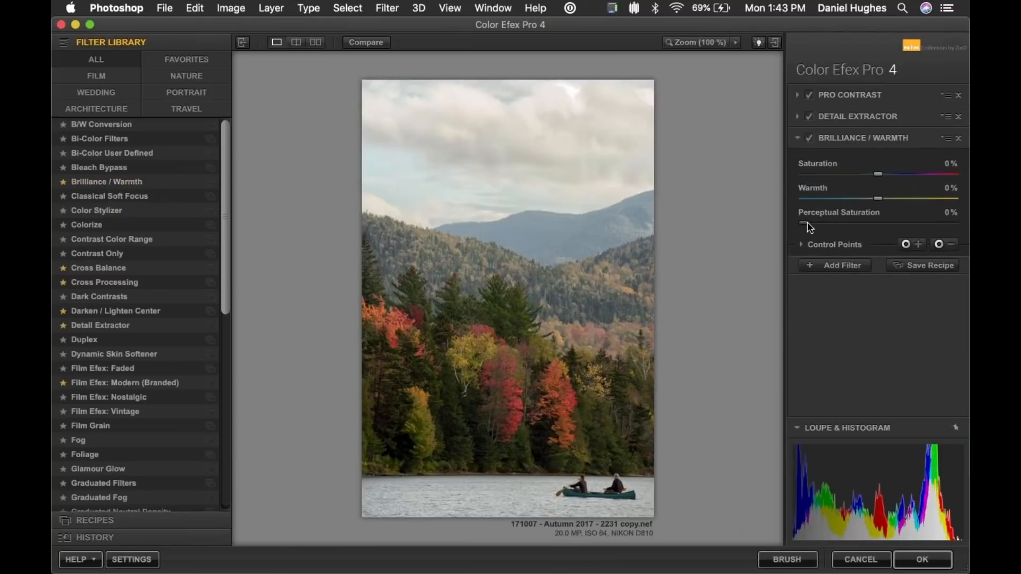
pyautogui.moveTo(809, 228); pyautogui.dragTo(842, 229)
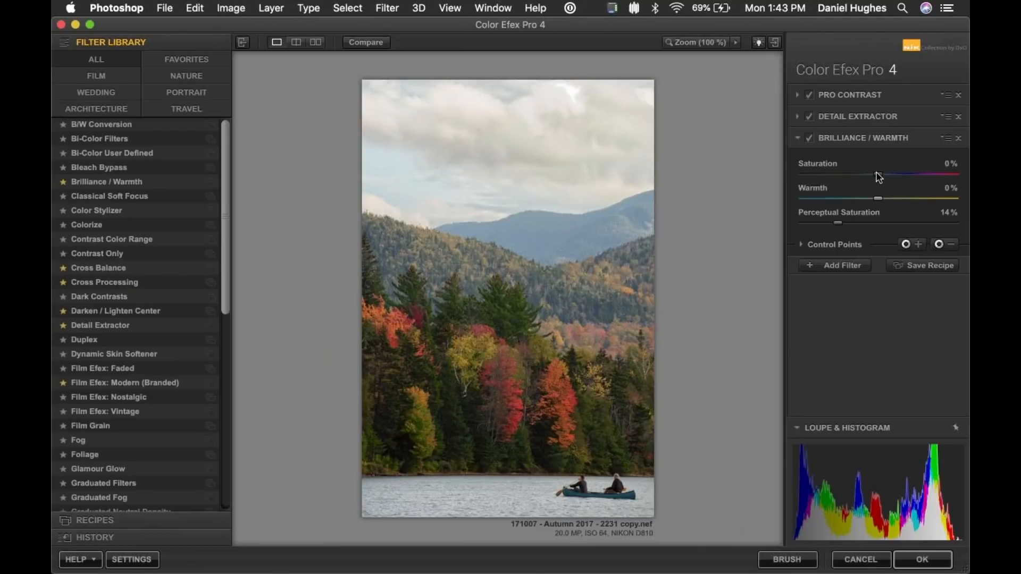
# Try a Perceptual Saturation of 60% and inspect the hills, trees and canoe at 50% zoom, comparing with Brilliance / Warmth disabled.
pyautogui.moveTo(879, 175); pyautogui.dragTo(871, 202)
pyautogui.moveTo(844, 218); pyautogui.dragTo(903, 223)
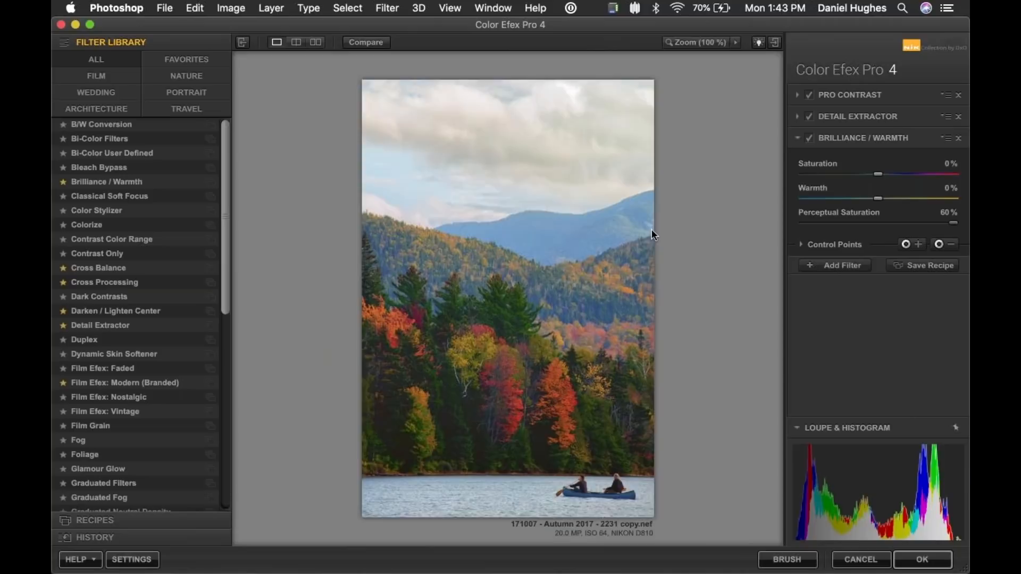
pyautogui.press('super+plus')
pyautogui.press('super+plus')
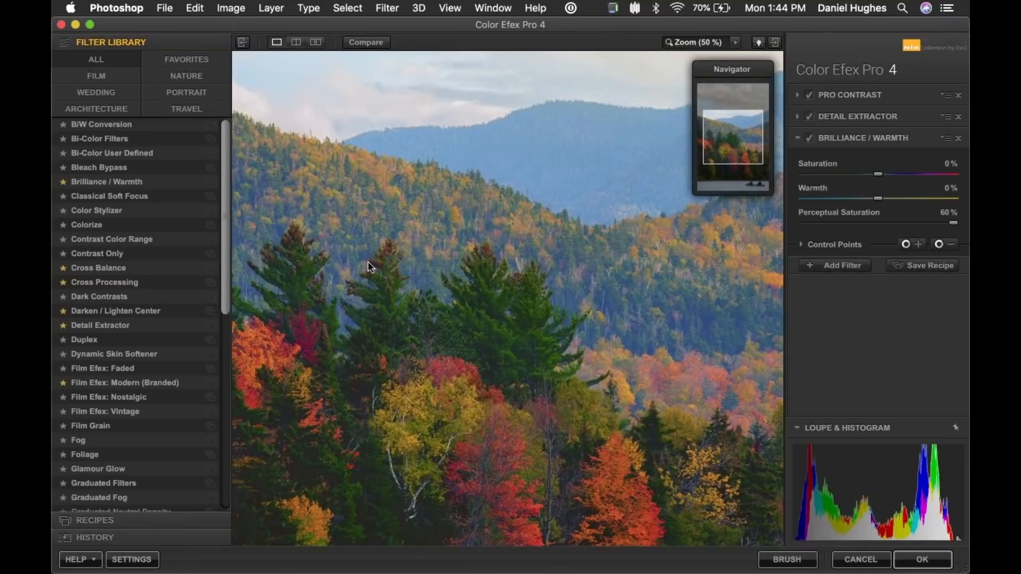
pyautogui.click(811, 139)
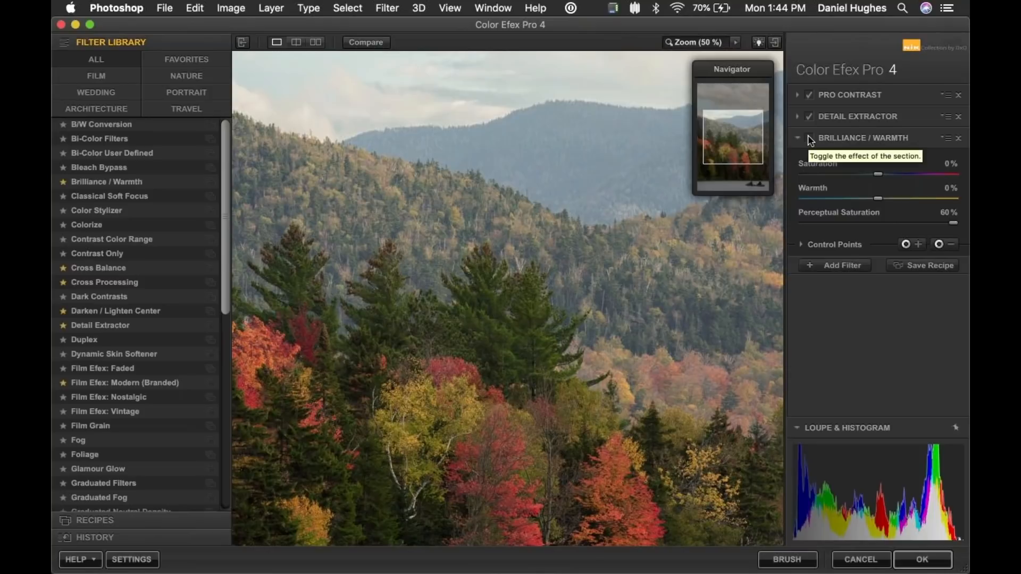
pyautogui.click(811, 140)
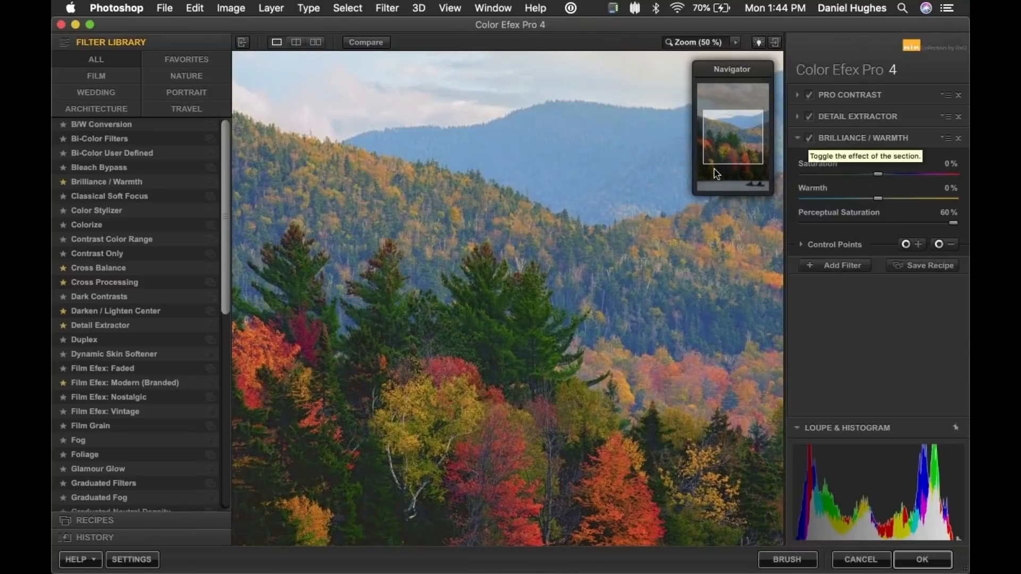
pyautogui.moveTo(732, 149); pyautogui.dragTo(737, 177)
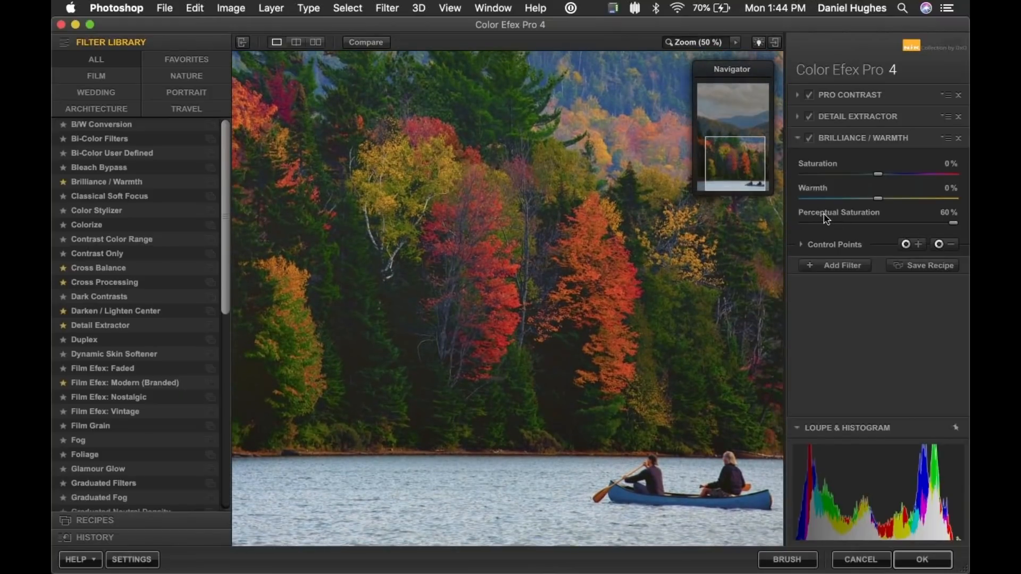
# Reset Perceptual Saturation and fine-tune it to 17%, returning to the full-photo view.
pyautogui.doubleClick(953, 223)
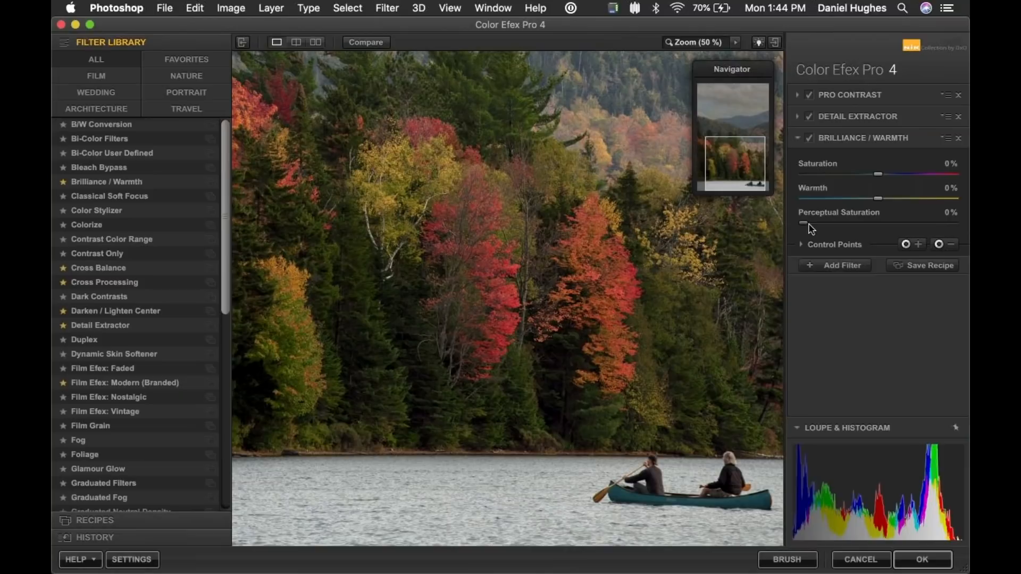
pyautogui.moveTo(803, 223); pyautogui.dragTo(845, 230)
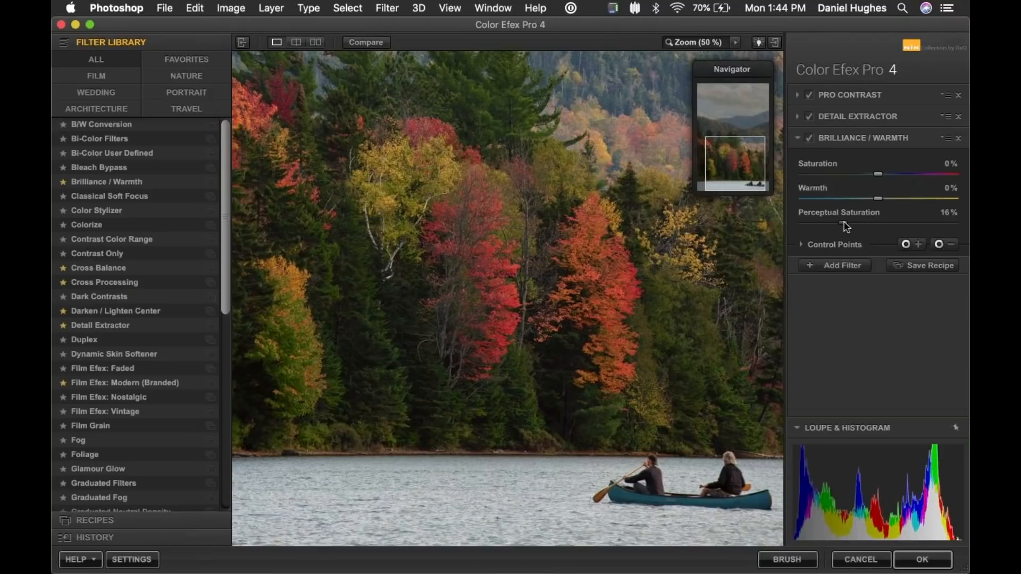
pyautogui.moveTo(845, 226); pyautogui.dragTo(843, 226)
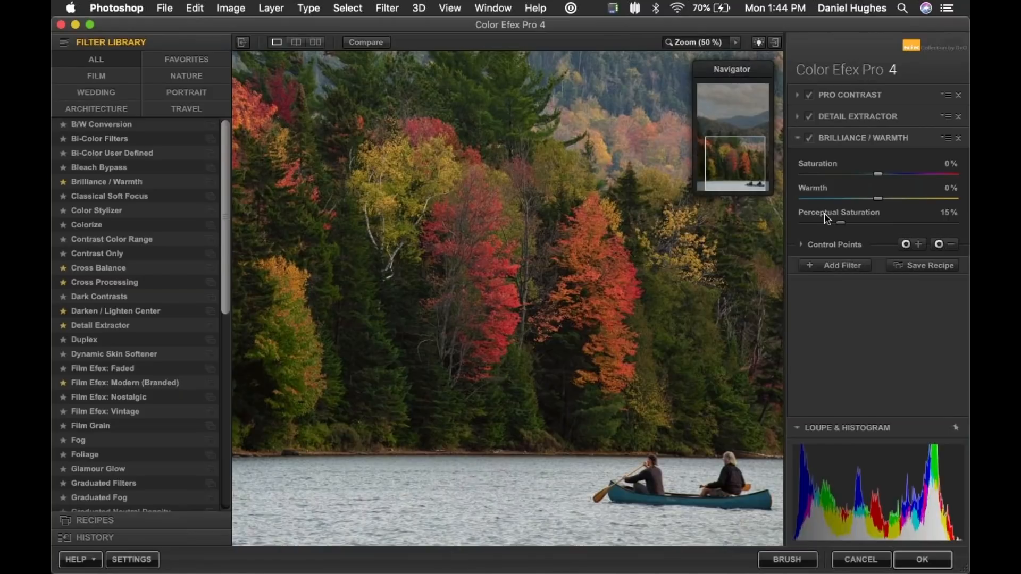
pyautogui.press('space')
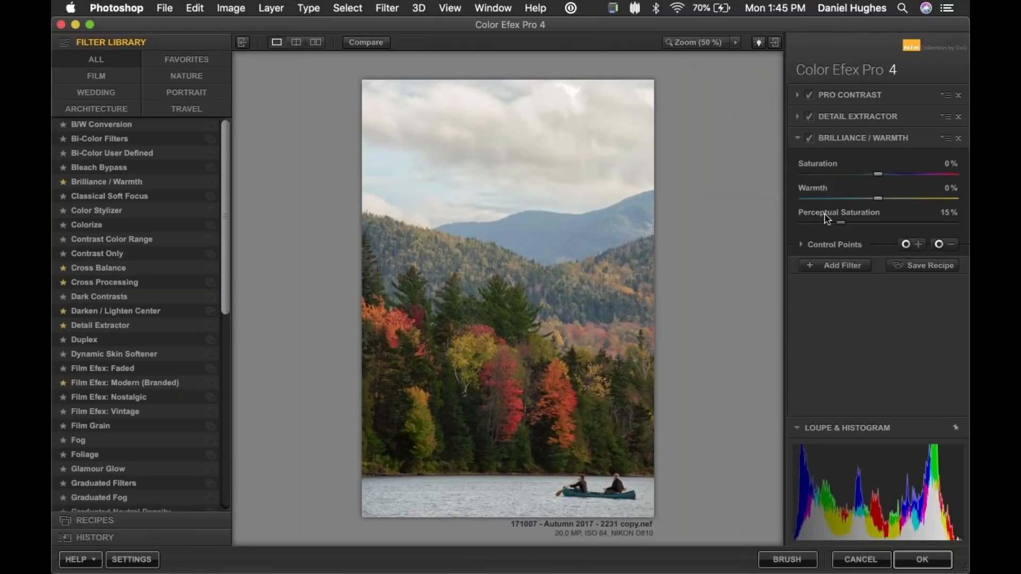
pyautogui.click(835, 223)
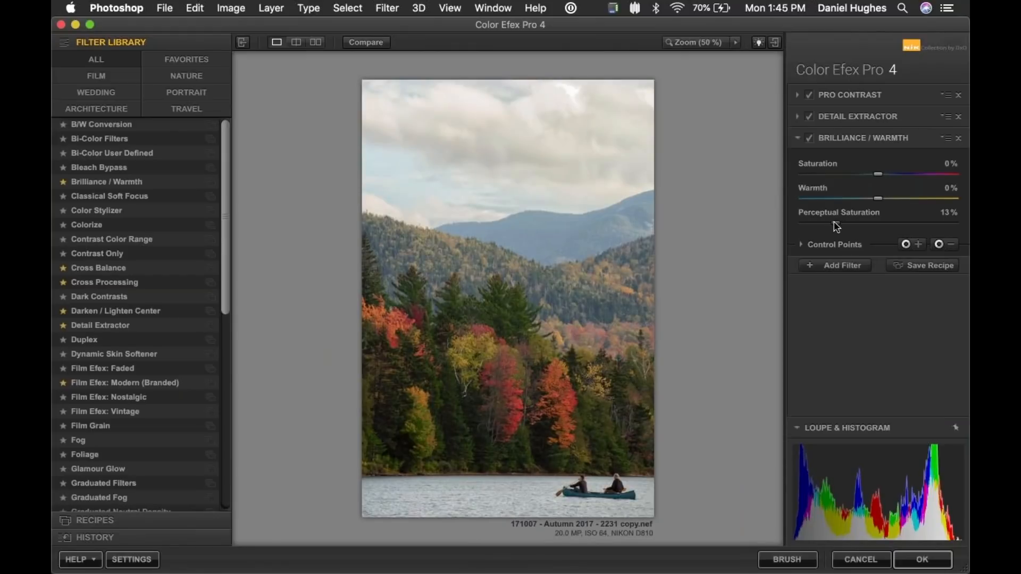
pyautogui.moveTo(834, 223); pyautogui.dragTo(846, 223)
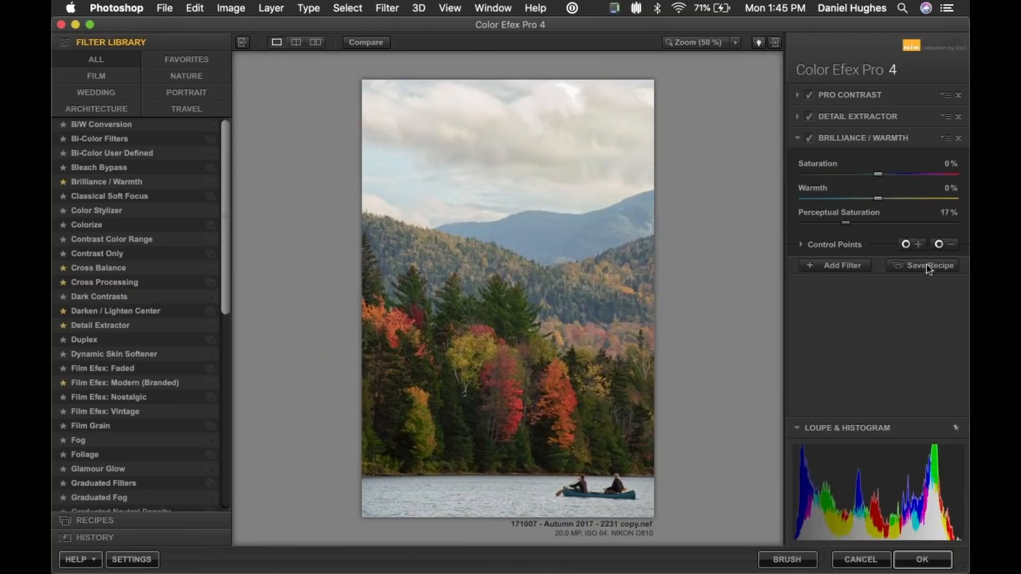
# Exclude the clouds from Brilliance / Warmth with an enlarged negative control point, and compare the result with the original photo.
pyautogui.click(940, 244)
pyautogui.click(505, 154)
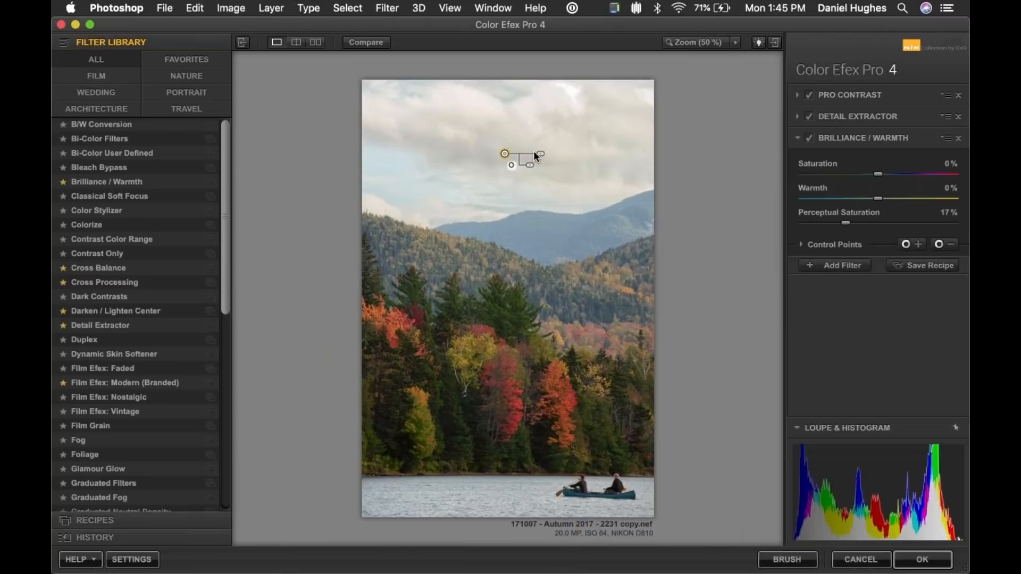
pyautogui.moveTo(543, 154); pyautogui.dragTo(565, 154)
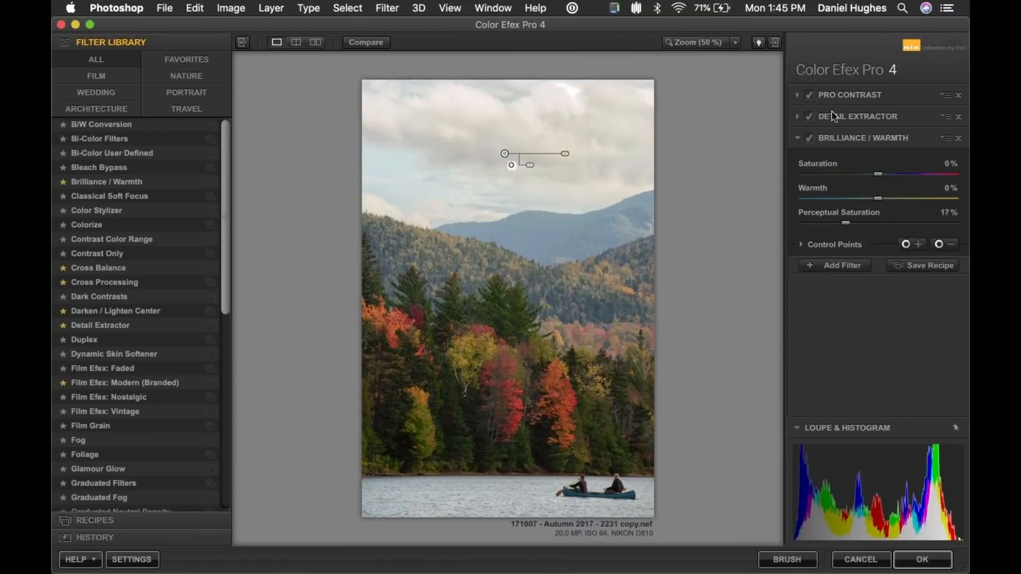
pyautogui.click(360, 43)
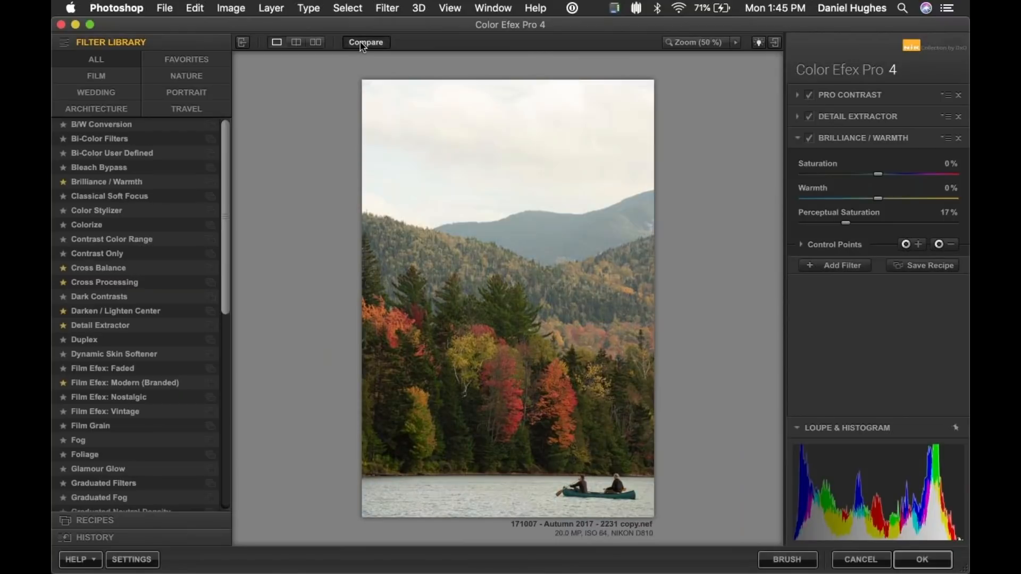
pyautogui.click(361, 43)
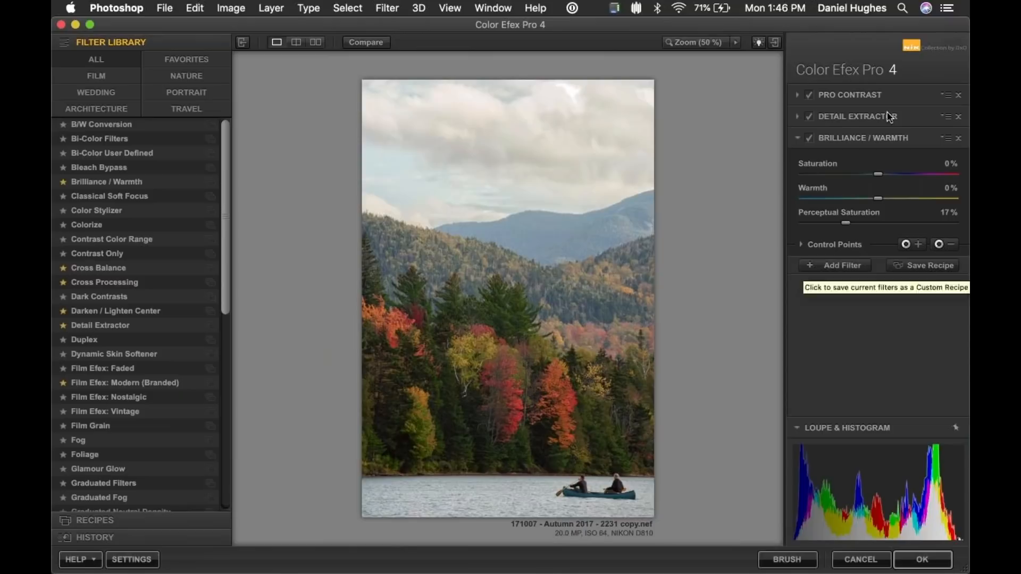
# Save the three-filter stack as a custom recipe named "landscape filters basic" and locate it among the custom recipes.
pyautogui.click(929, 272)
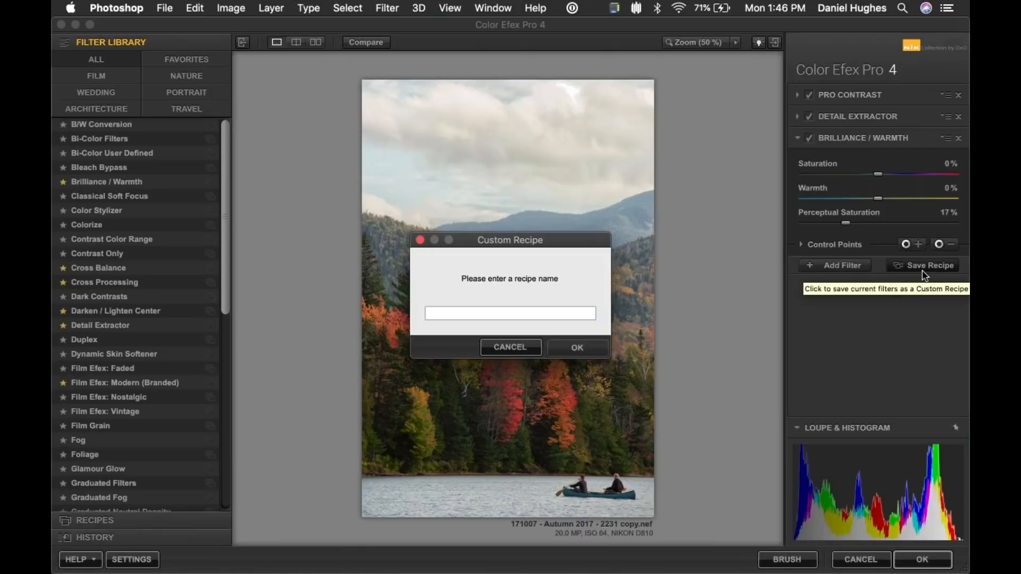
pyautogui.write('la')
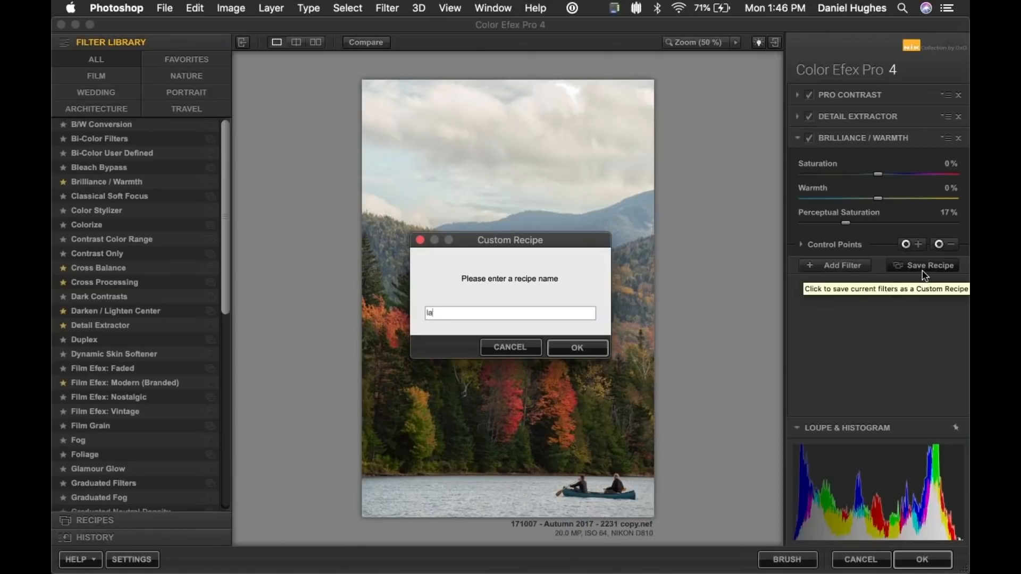
pyautogui.write('ndscape filters basic')
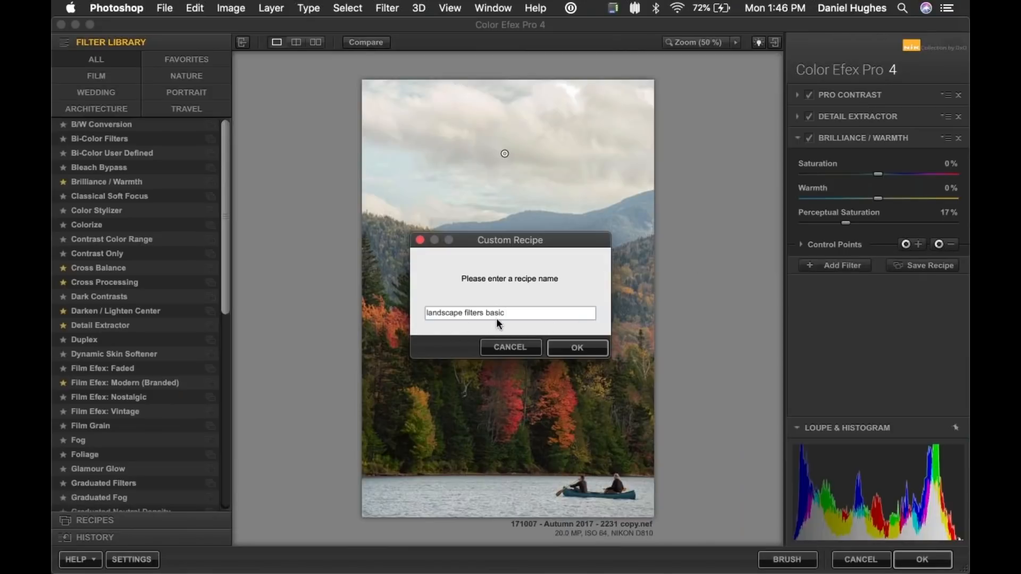
pyautogui.click(593, 349)
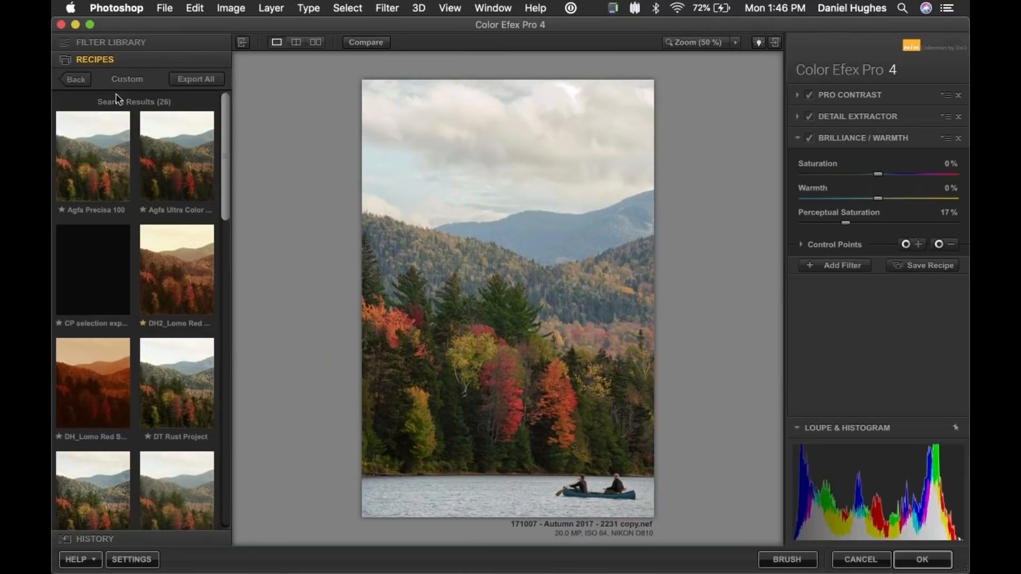
pyautogui.scroll(-2, 226, 164)
pyautogui.moveTo(228, 164); pyautogui.dragTo(234, 481)
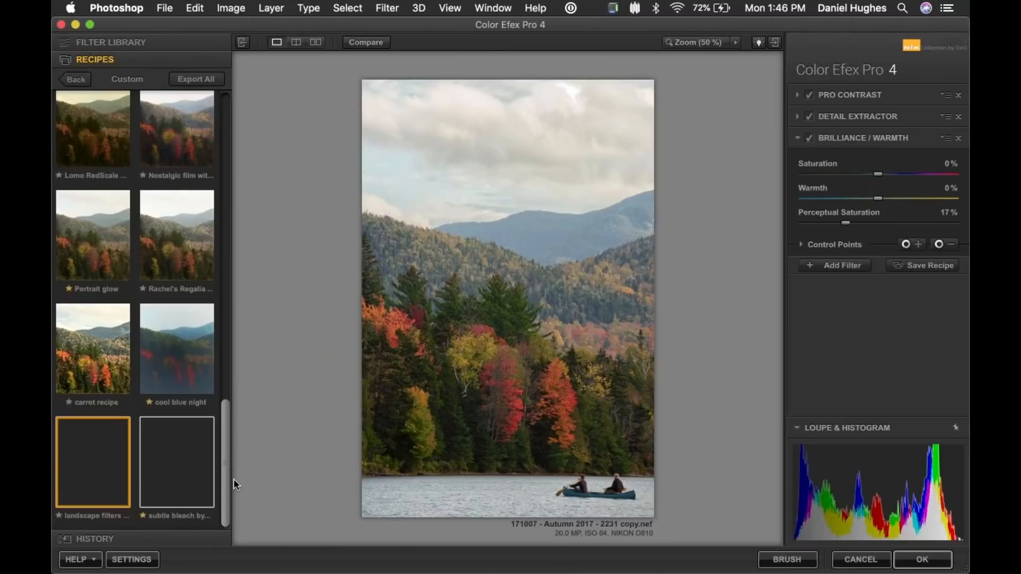
# Apply the filter stack to the autumn lake photo, and open the waterfall photo _1010038 copy.ORF in Color Efex Pro 4.
pyautogui.moveTo(94, 481)
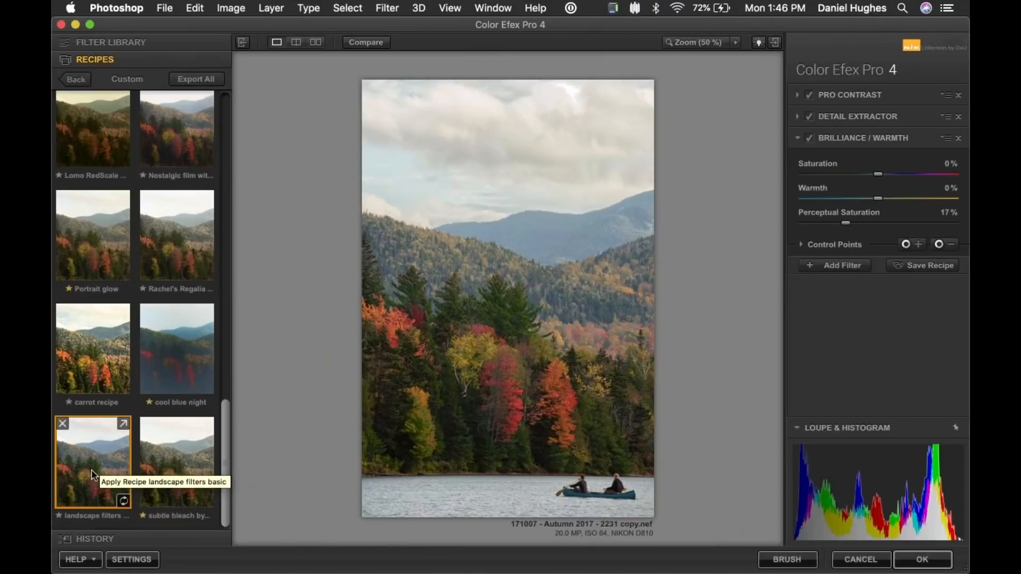
pyautogui.click(914, 559)
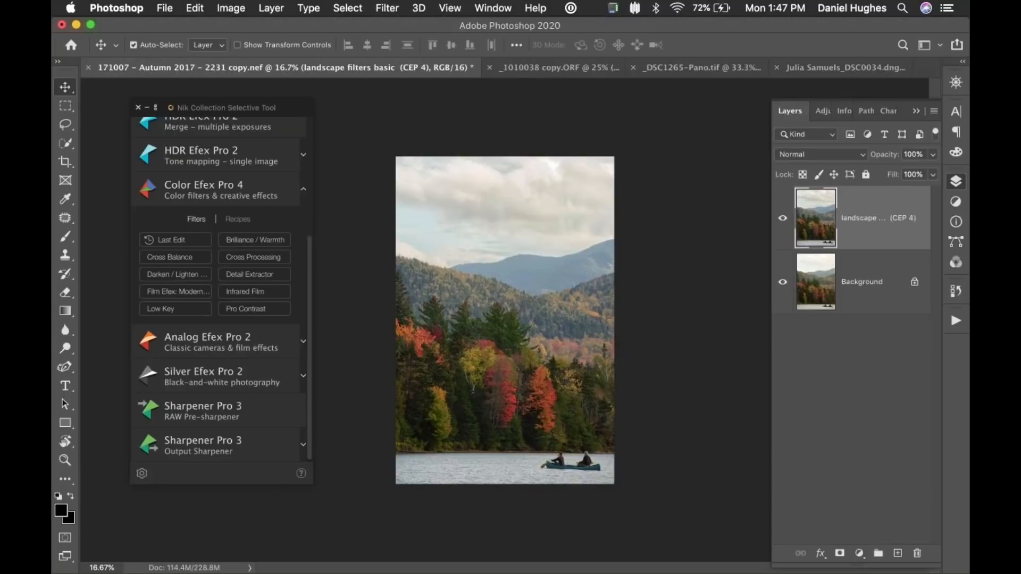
pyautogui.click(558, 68)
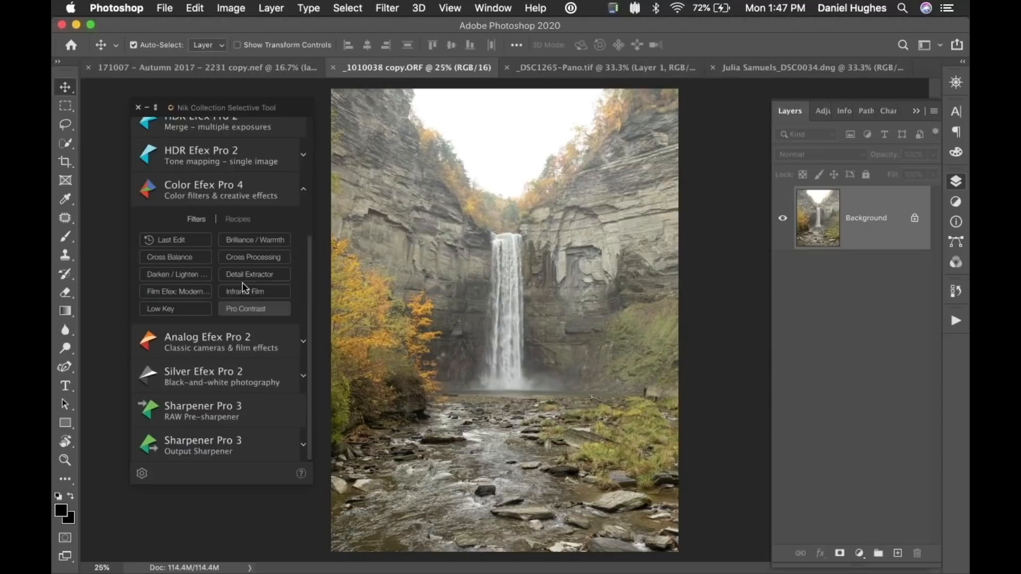
pyautogui.click(174, 189)
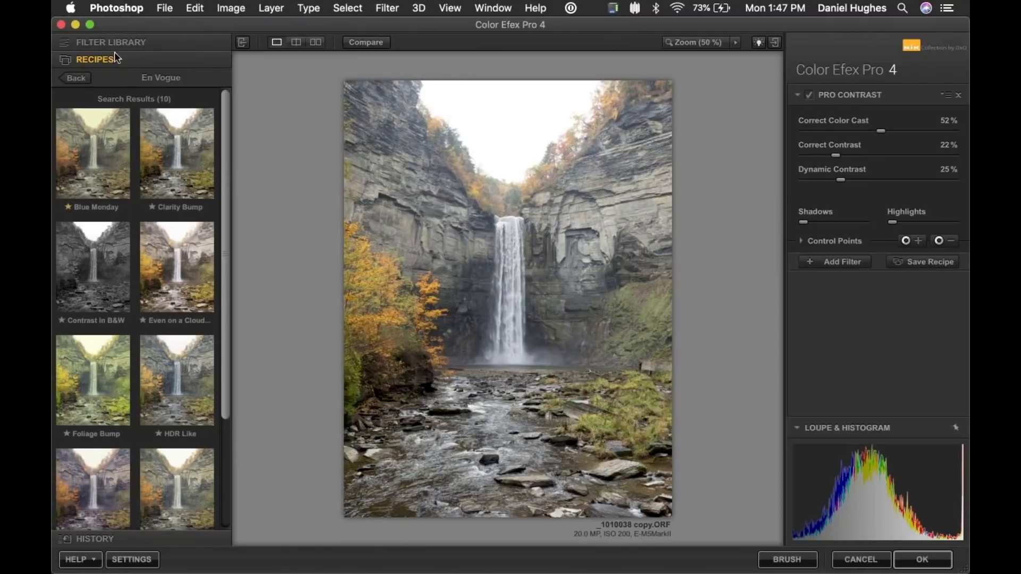
# Apply the custom recipe "landscape filters basic" to the waterfall photo, replacing the current filters, and compare the result with the original.
pyautogui.click(76, 78)
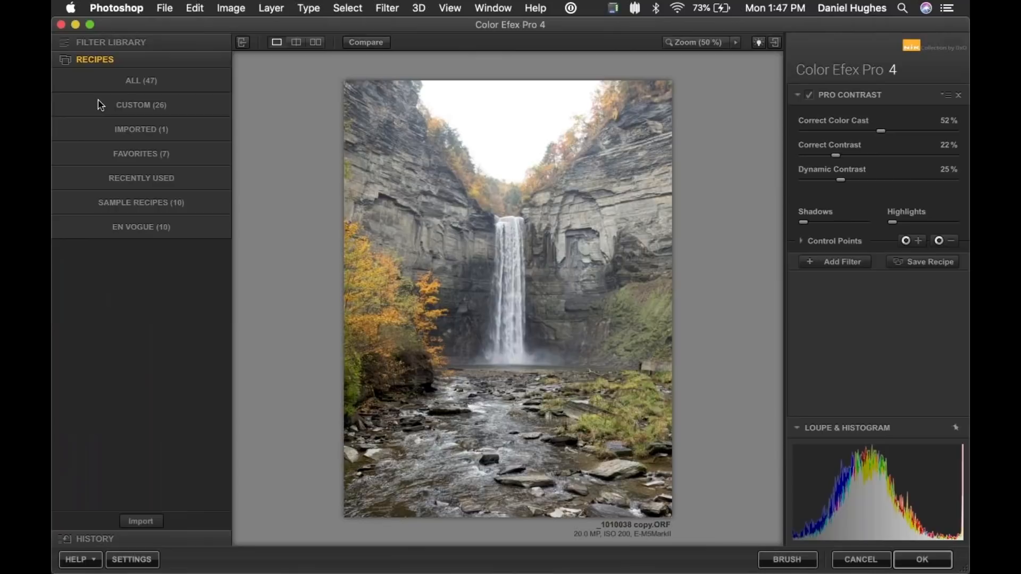
pyautogui.click(99, 104)
pyautogui.moveTo(224, 130); pyautogui.dragTo(212, 524)
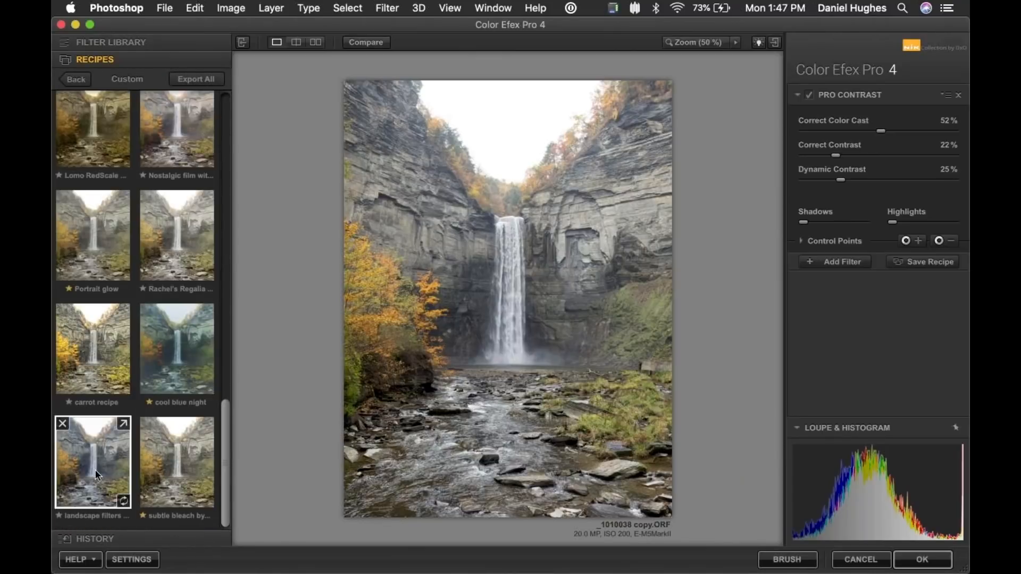
pyautogui.click(86, 450)
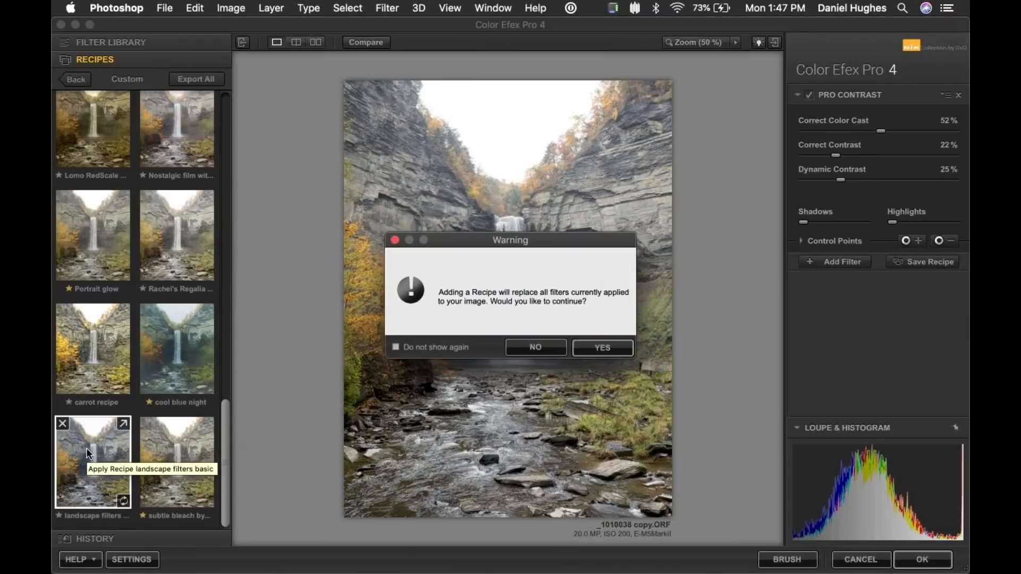
pyautogui.click(606, 348)
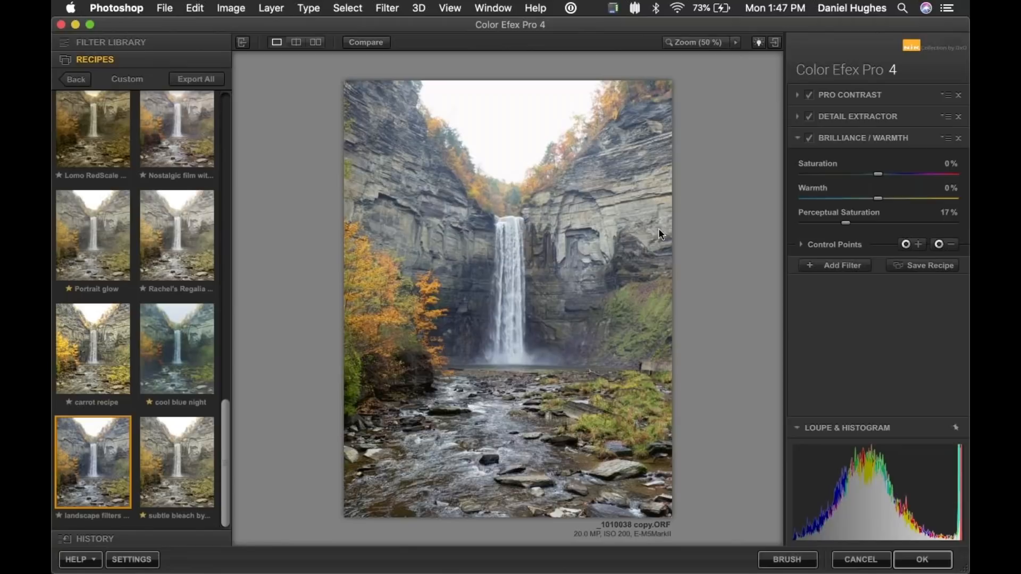
pyautogui.click(379, 45)
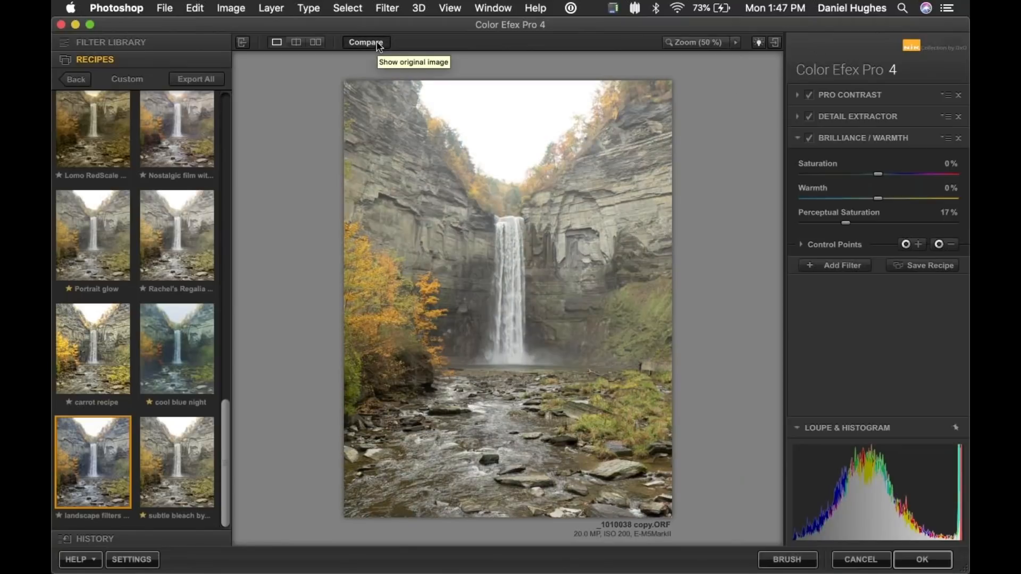
pyautogui.click(378, 43)
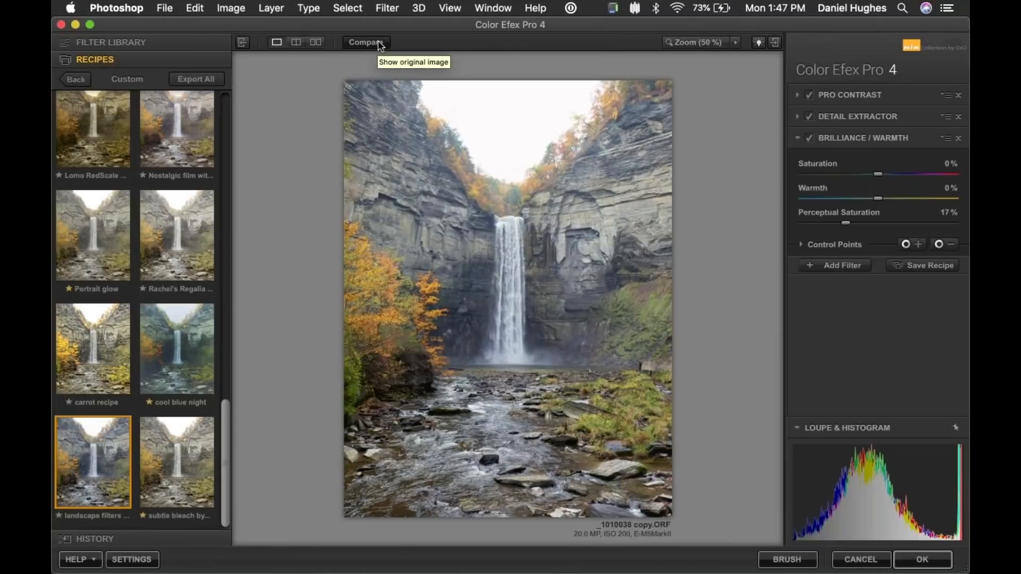
pyautogui.click(378, 43)
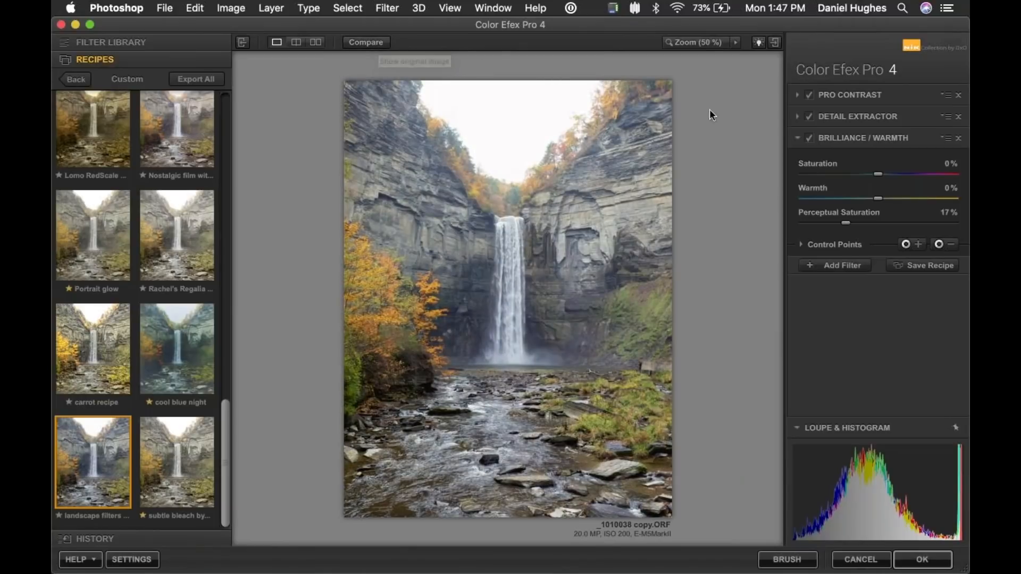
# Add a positive Detail Extractor control point on the waterfall, sized 29%, and set Detail Extractor to 33%, Contrast to 32% and Saturation to 0%.
pyautogui.click(888, 119)
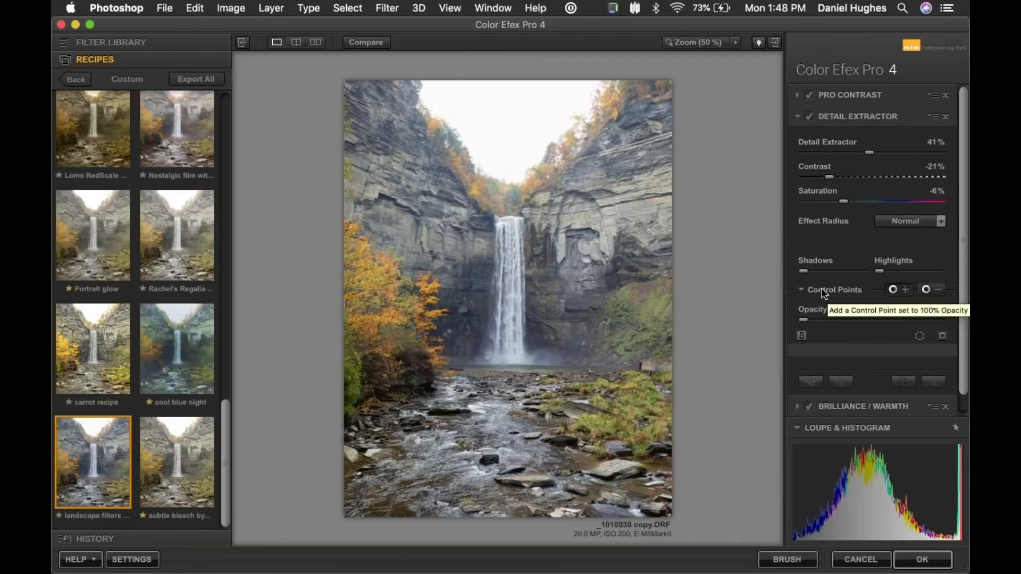
pyautogui.click(905, 291)
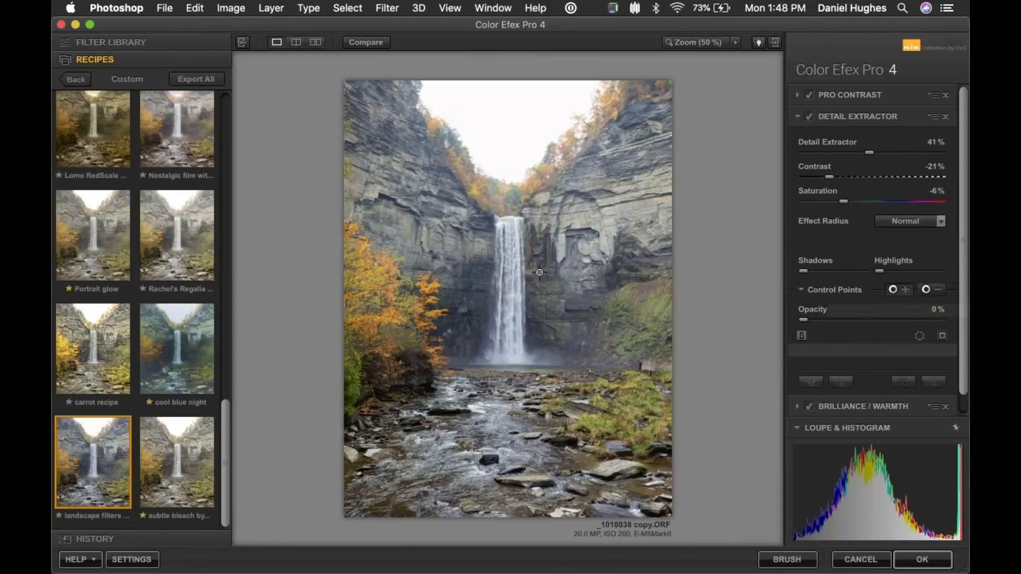
pyautogui.click(512, 284)
pyautogui.moveTo(553, 288); pyautogui.dragTo(559, 288)
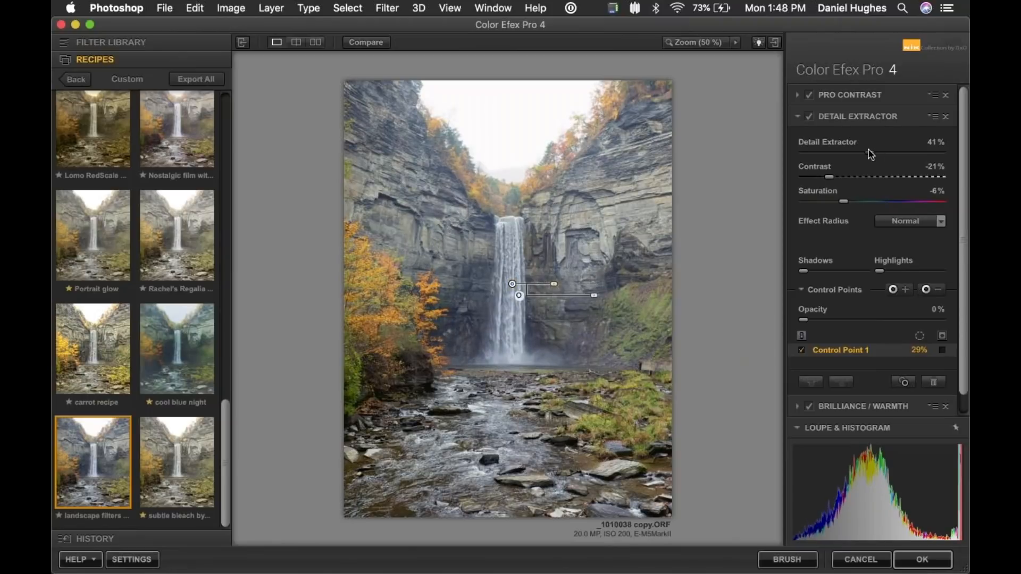
pyautogui.moveTo(870, 153); pyautogui.dragTo(848, 200)
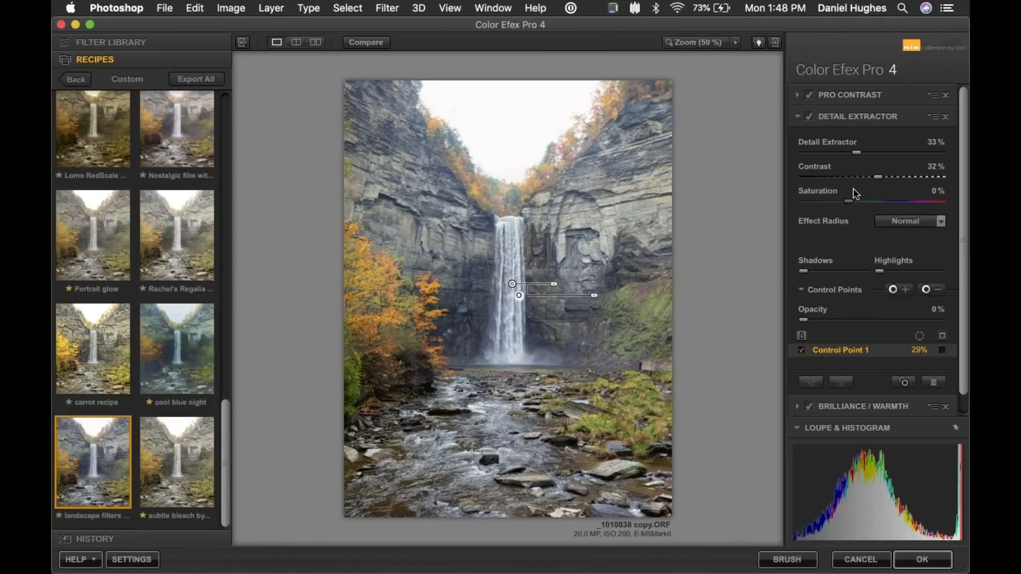
pyautogui.click(737, 151)
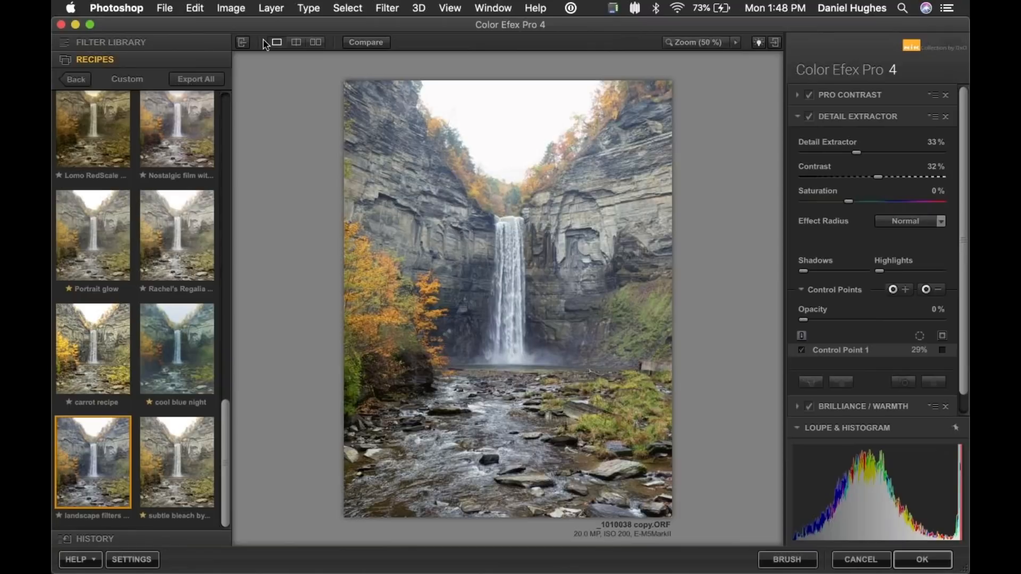
# Compare the original and filtered waterfall photos side by side with the side panels hidden, and return to the single-image view.
pyautogui.click(315, 44)
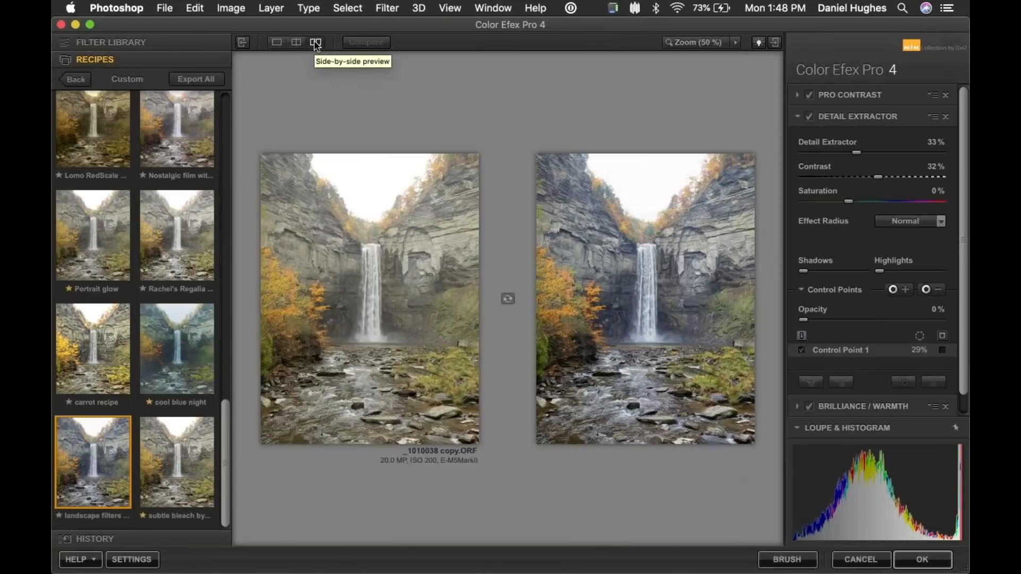
pyautogui.press('Tab')
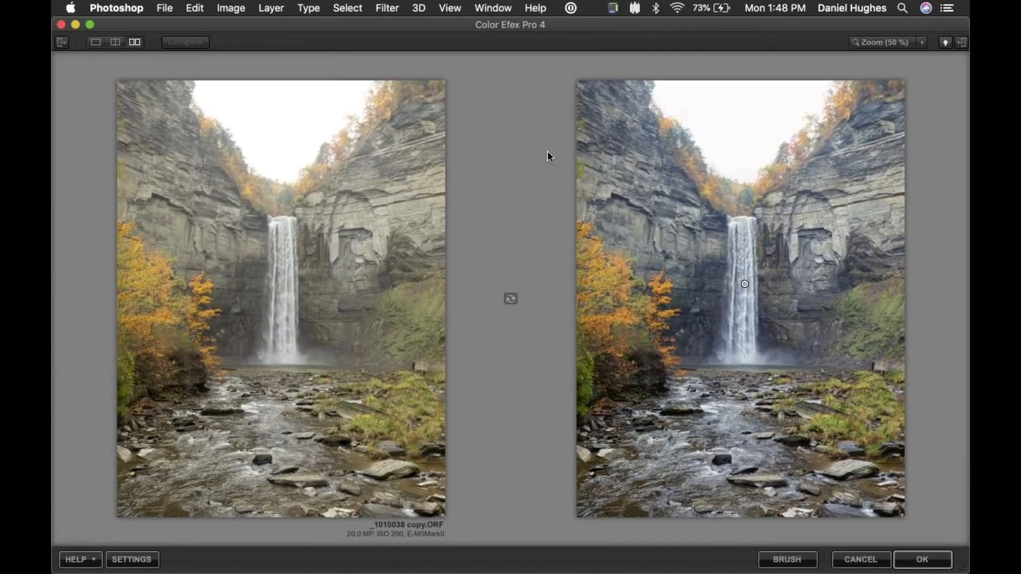
pyautogui.click(96, 42)
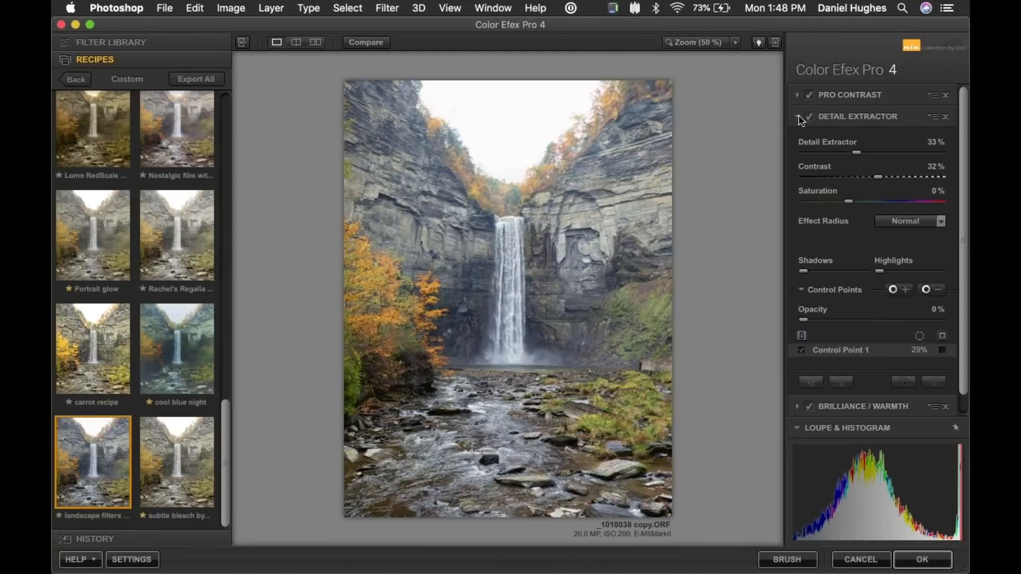
# Add a Darken / Lighten Center filter to the stack and check its effect by disabling and re-enabling it.
pyautogui.click(867, 407)
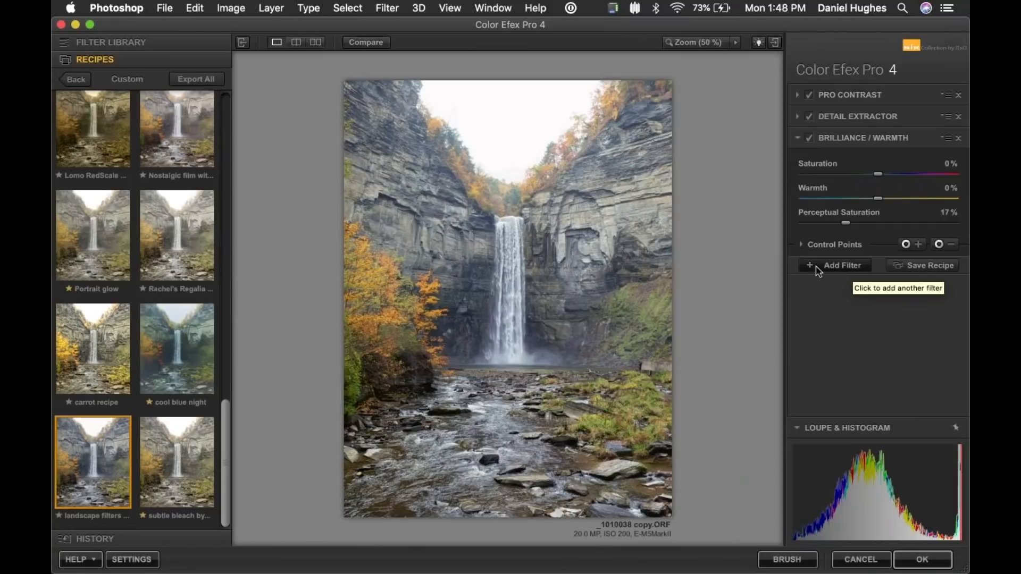
pyautogui.click(845, 268)
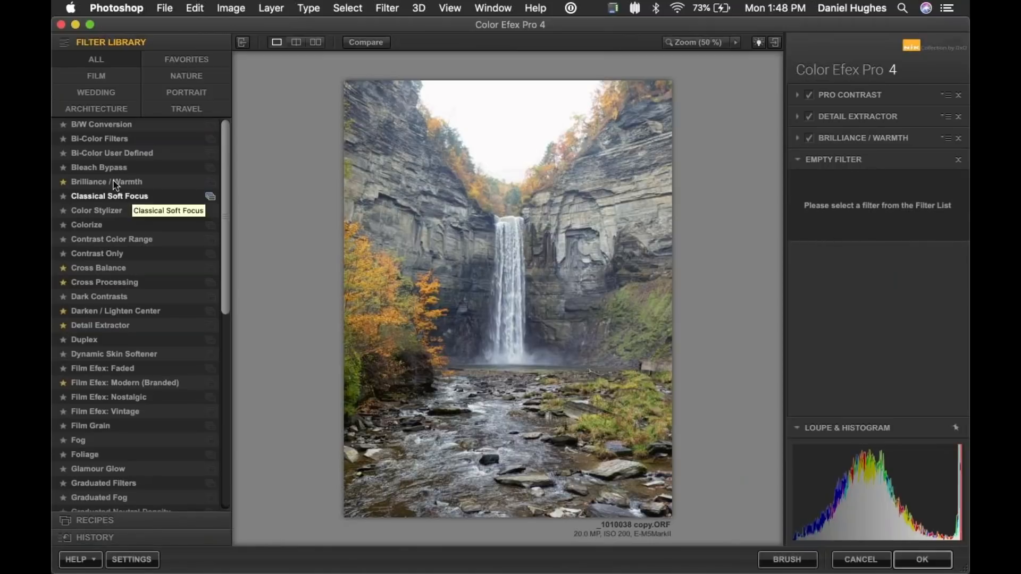
pyautogui.click(105, 313)
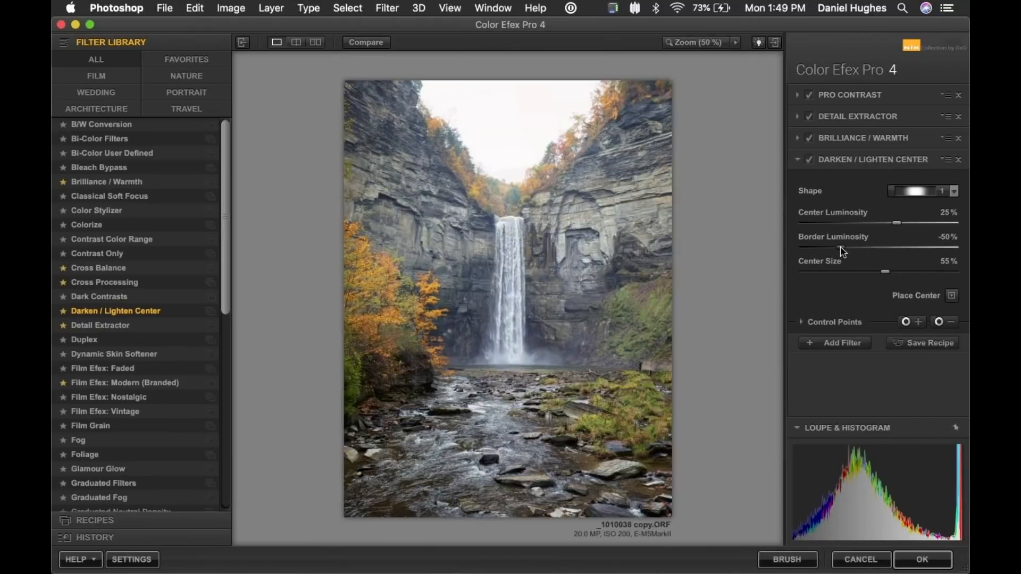
pyautogui.click(809, 160)
pyautogui.click(810, 160)
# Try a Border Luminosity of -100% and a Center Luminosity of 100%, comparing with Darken / Lighten Center disabled.
pyautogui.moveTo(843, 251); pyautogui.dragTo(799, 253)
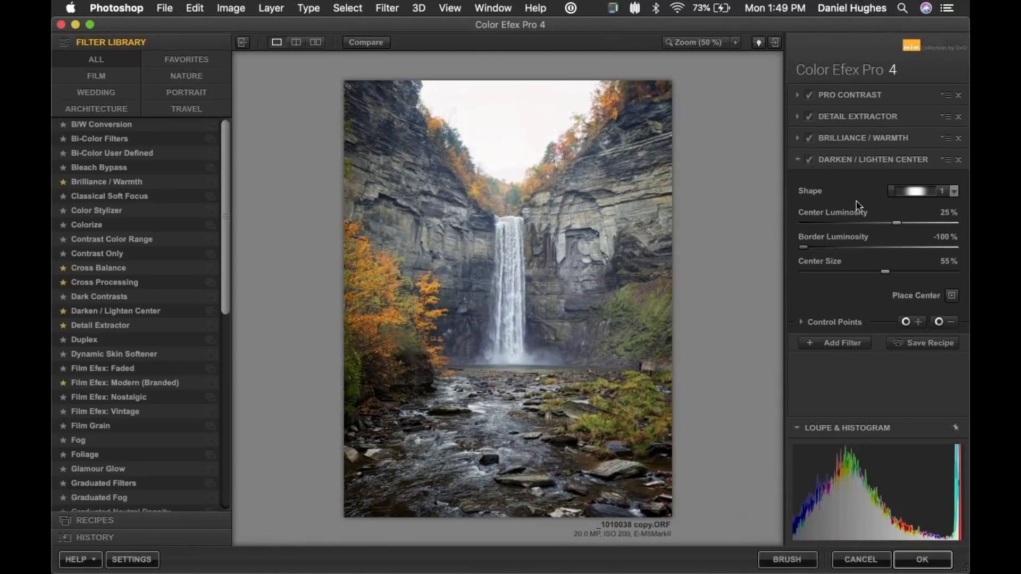
pyautogui.moveTo(898, 224); pyautogui.dragTo(955, 224)
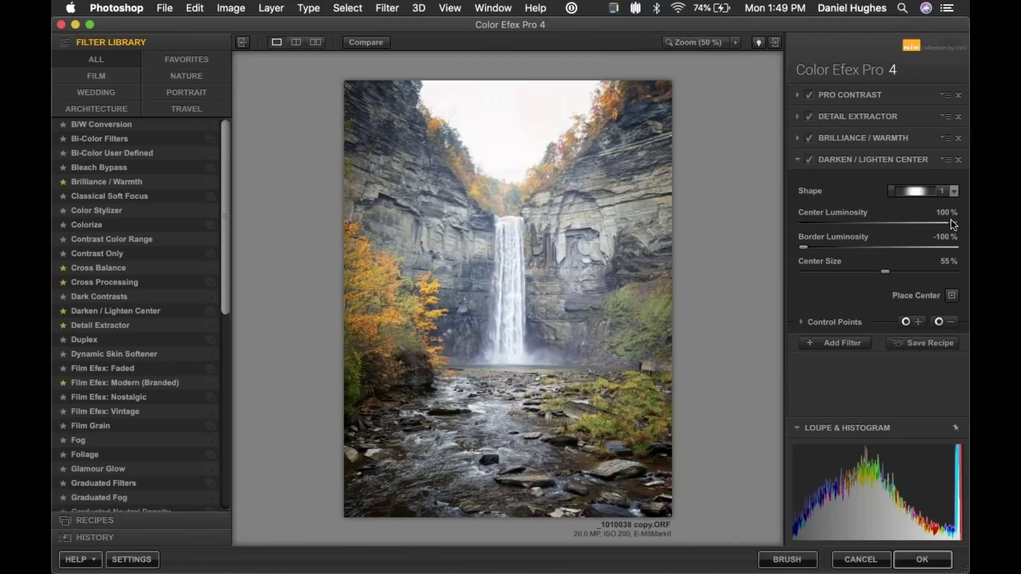
pyautogui.click(809, 159)
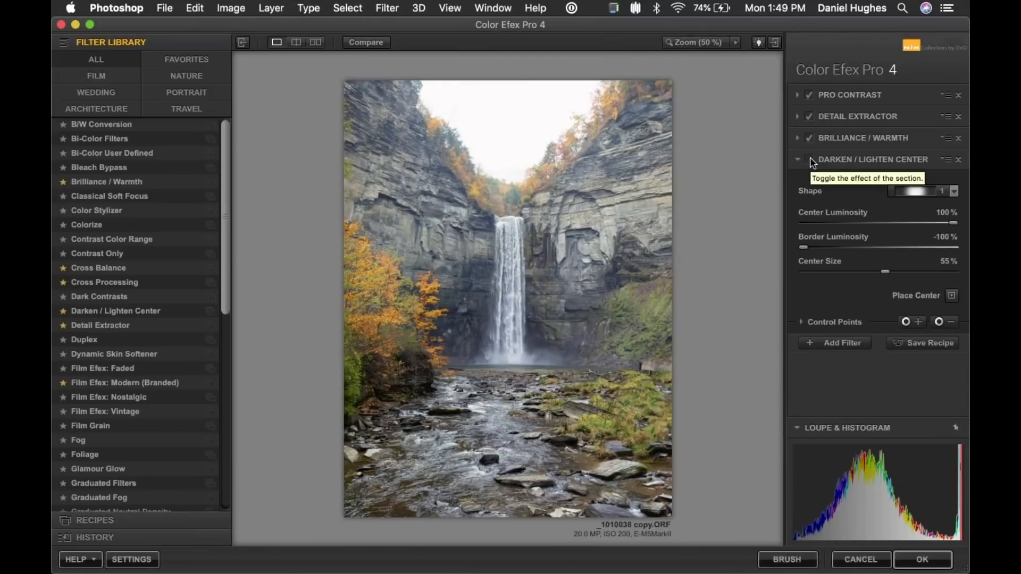
pyautogui.click(810, 158)
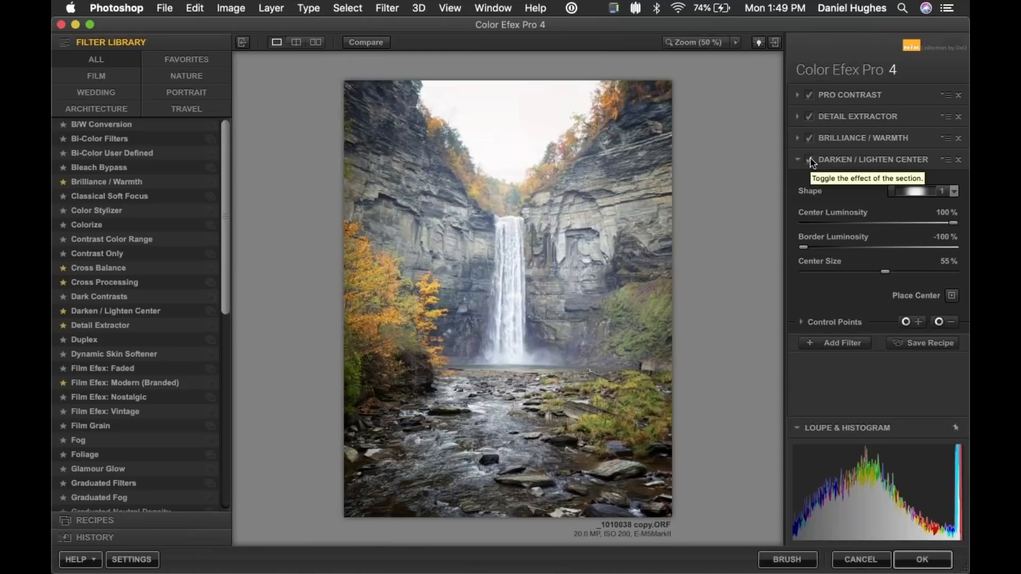
# Set Center Luminosity to 32% and Border Luminosity to -38%, and reduce the Perceptual Saturation of Brilliance / Warmth to 5%.
pyautogui.moveTo(953, 224); pyautogui.dragTo(904, 234)
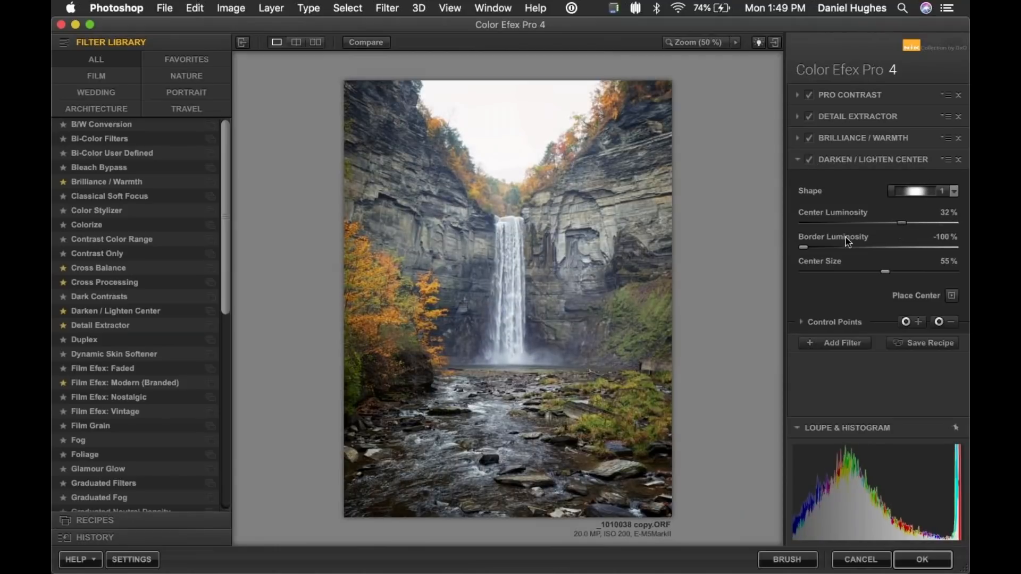
pyautogui.moveTo(804, 248); pyautogui.dragTo(856, 251)
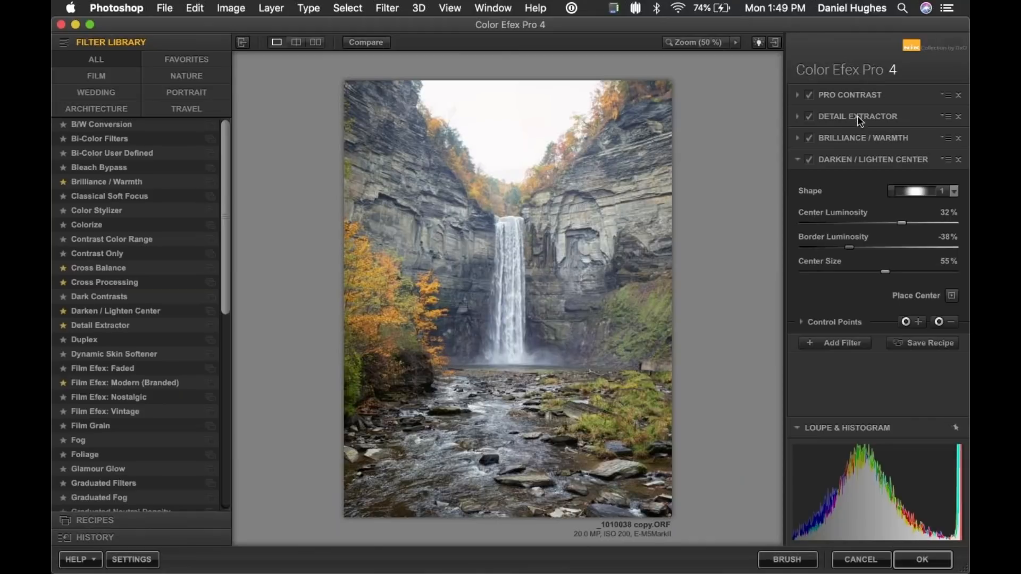
pyautogui.click(865, 140)
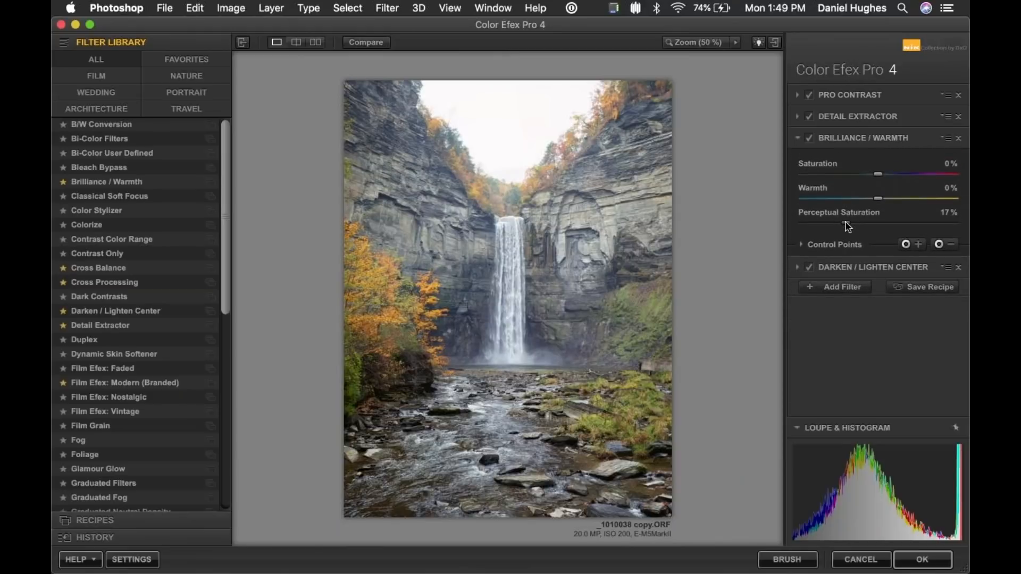
pyautogui.moveTo(837, 227); pyautogui.dragTo(821, 227)
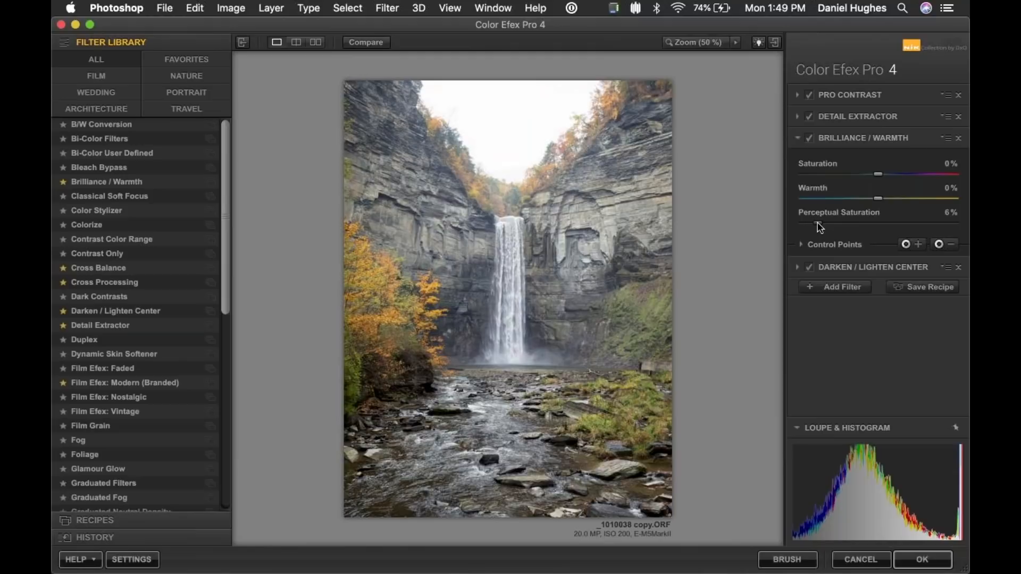
pyautogui.moveTo(820, 228); pyautogui.dragTo(816, 227)
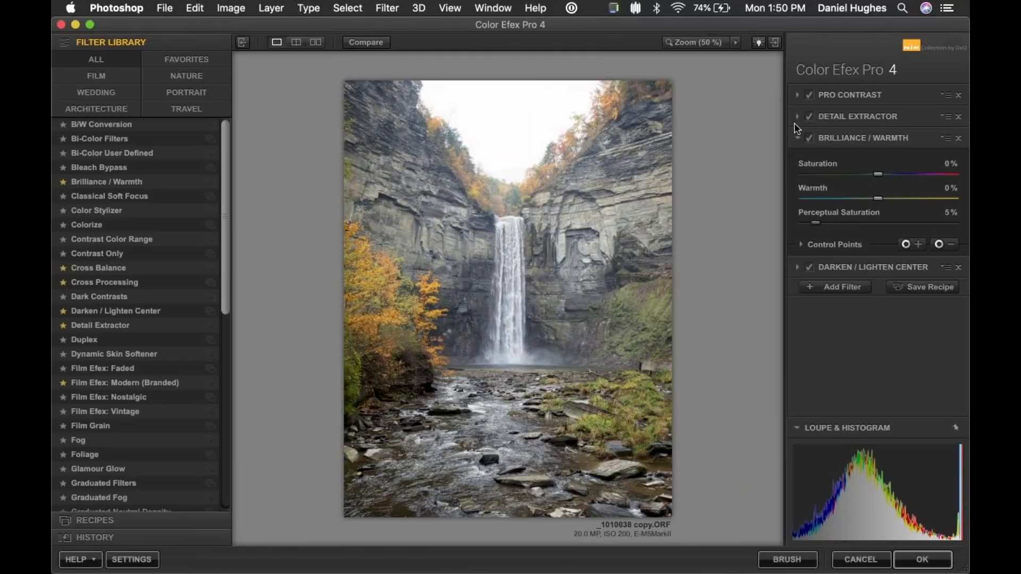
# Apply the four-filter stack to the waterfall photo, and bring up the panorama _DSC1265-Pano.tif in Photoshop at 66.67% zoom.
pyautogui.click(865, 268)
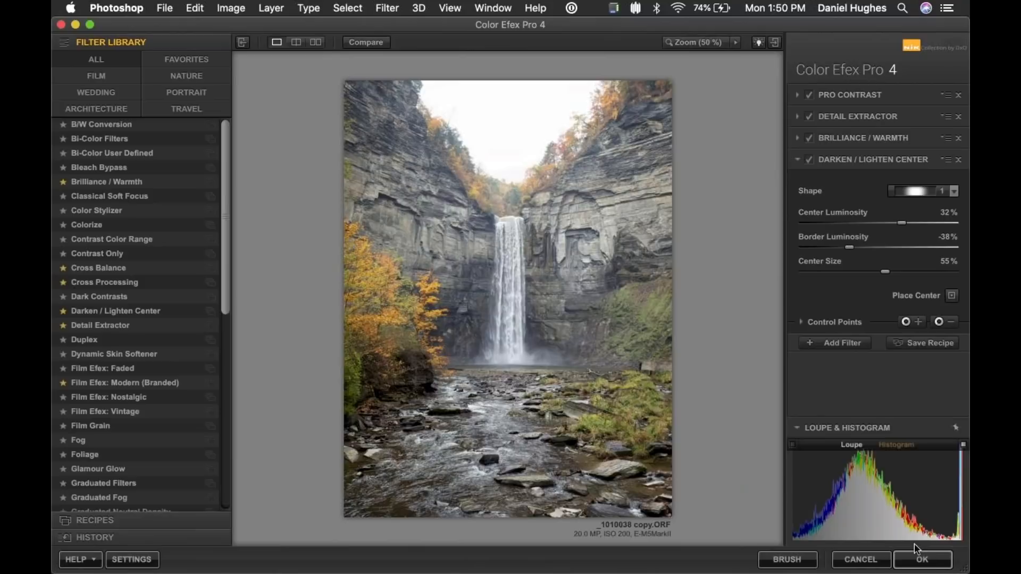
pyautogui.click(927, 561)
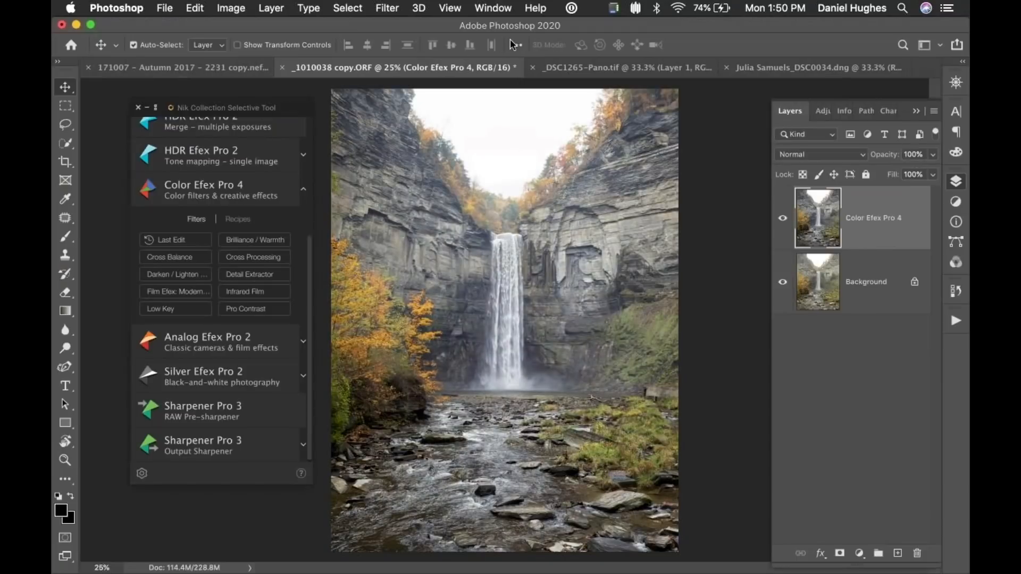
pyautogui.click(625, 71)
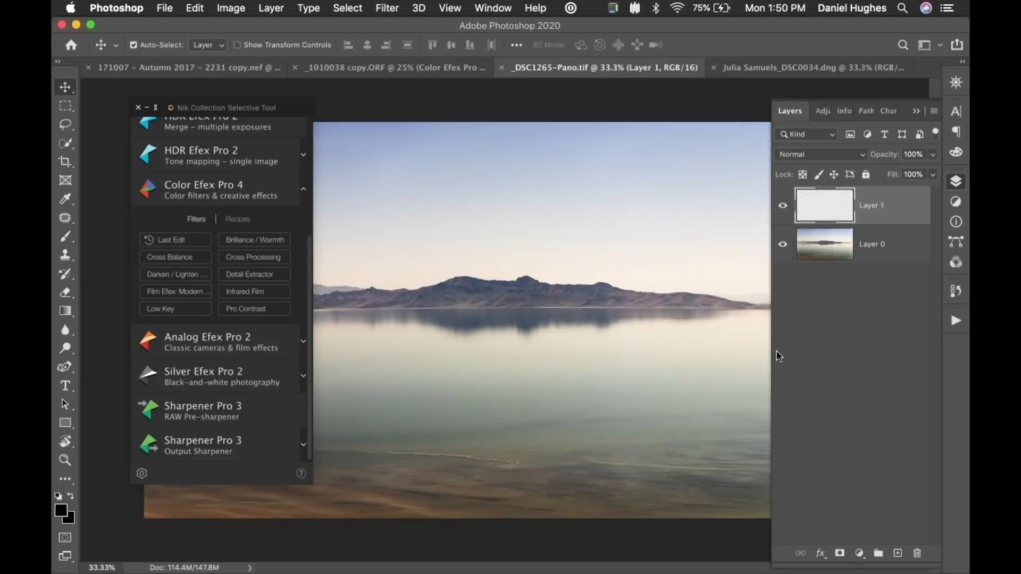
pyautogui.press('super+equal')
pyautogui.press('super+equal')
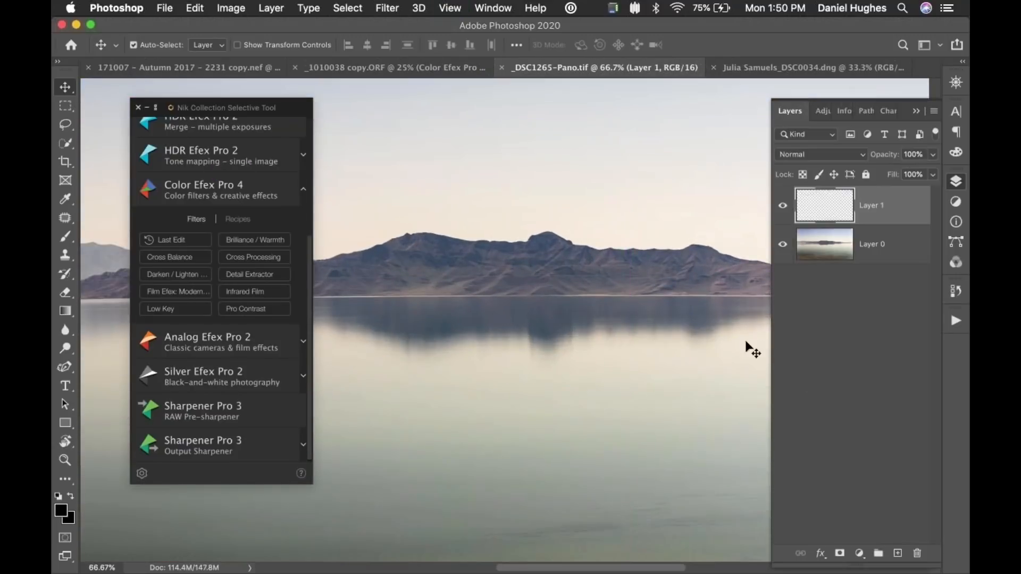
# Compare the upper sky of the panorama with the retouching on Layer 1 hidden and shown.
pyautogui.click(159, 108)
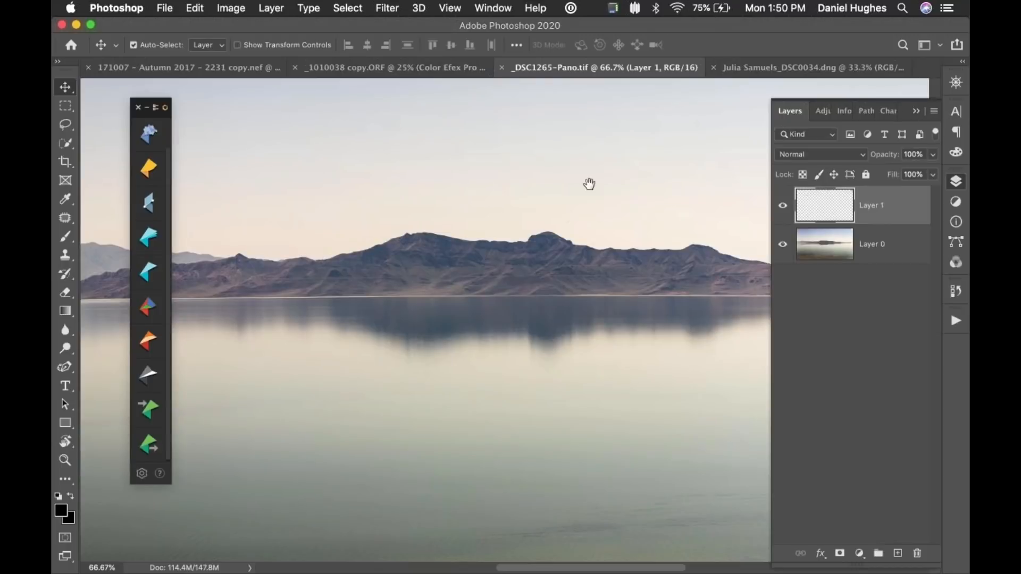
pyautogui.moveTo(591, 184); pyautogui.dragTo(616, 289)
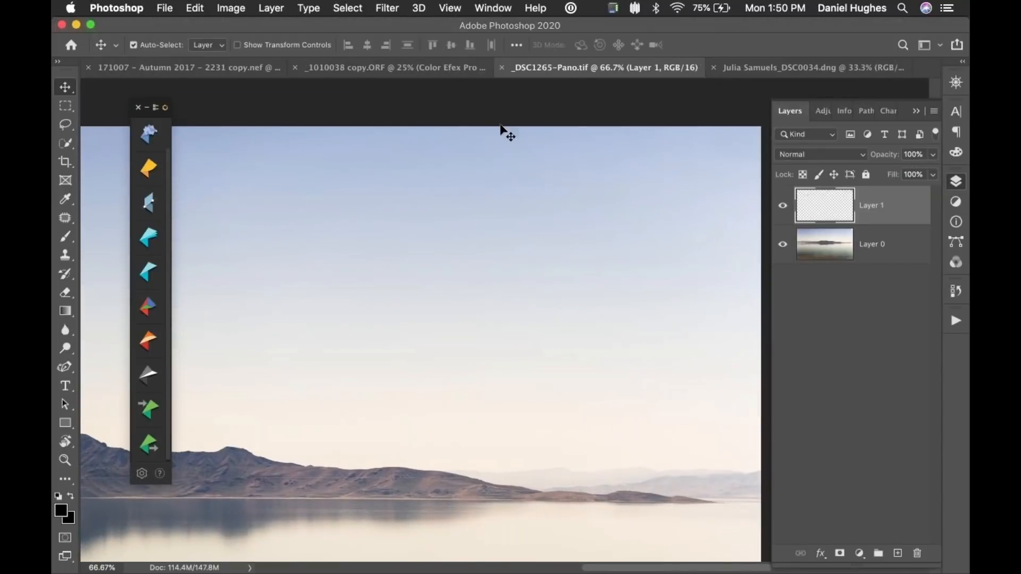
pyautogui.click(784, 207)
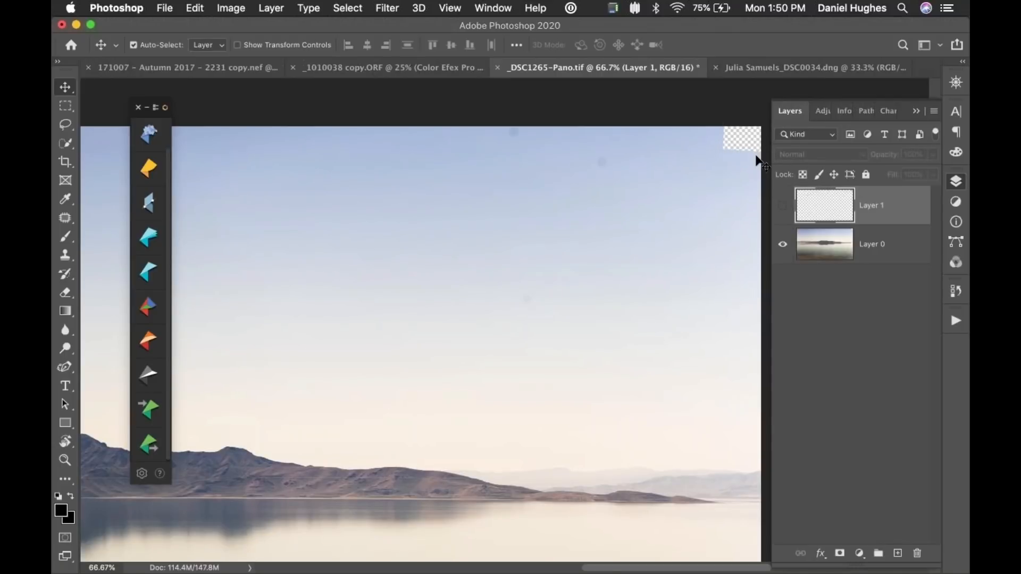
pyautogui.click(785, 207)
pyautogui.click(784, 207)
pyautogui.click(783, 206)
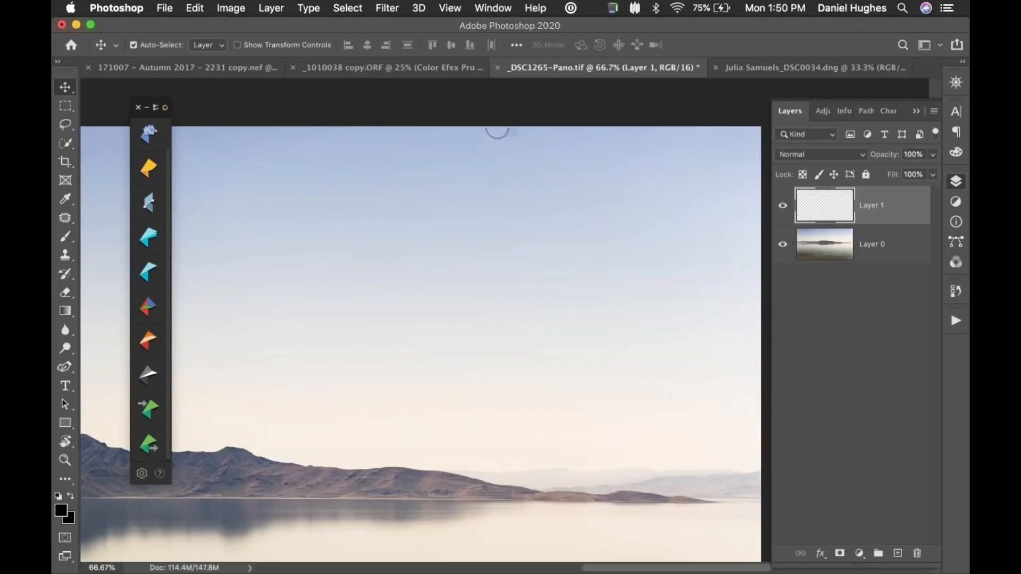
# Clone out the remaining dust spot near the upper edge of the sky on Layer 1, and inspect the rest of the panorama.
pyautogui.press('s')
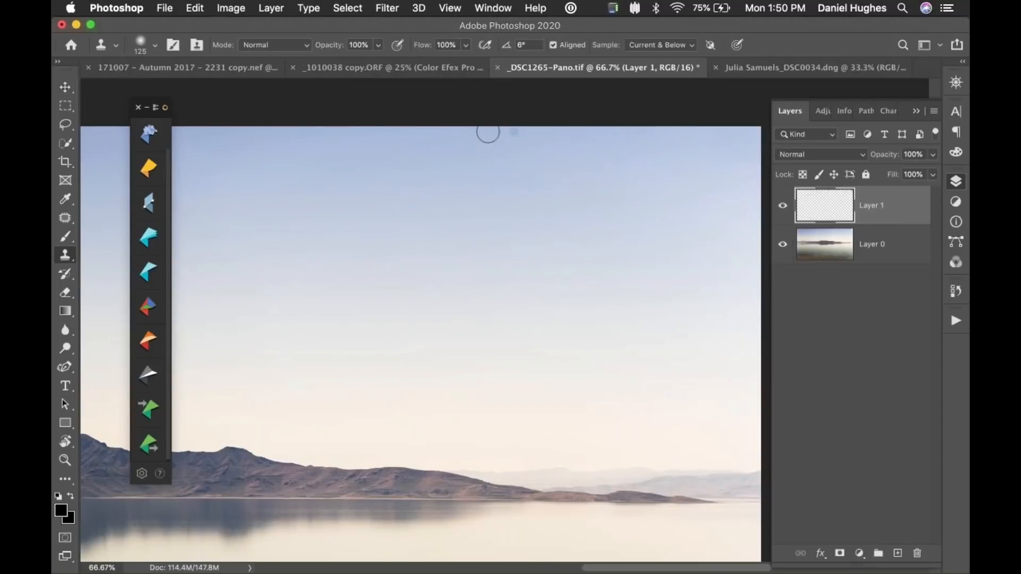
pyautogui.keyDown('alt'); pyautogui.click(486, 131); pyautogui.keyUp('alt')
pyautogui.moveTo(513, 133); pyautogui.dragTo(522, 135)
pyautogui.moveTo(616, 260); pyautogui.dragTo(808, 196)
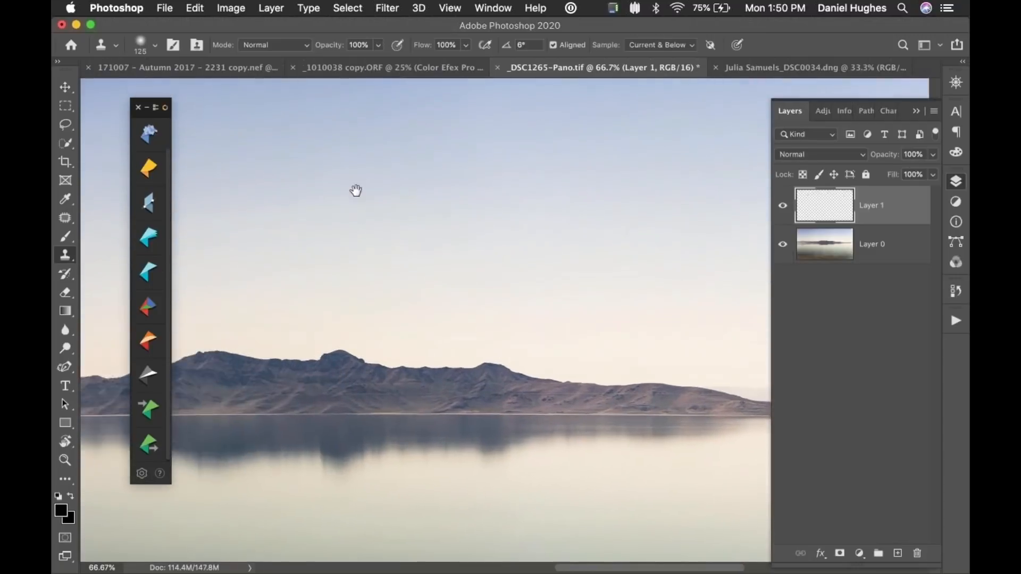
pyautogui.moveTo(178, 160); pyautogui.dragTo(612, 211)
pyautogui.moveTo(374, 197); pyautogui.dragTo(424, 176)
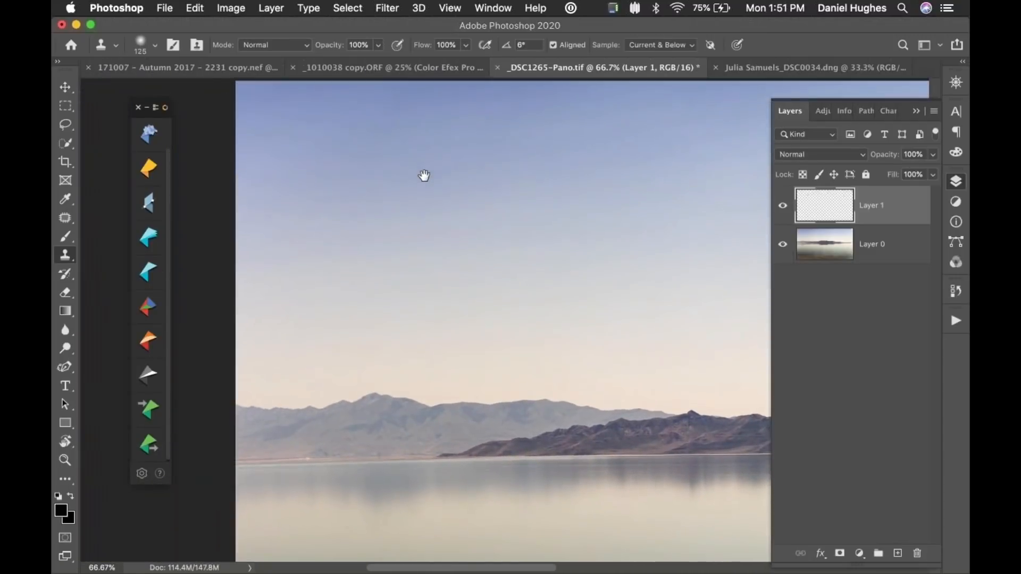
pyautogui.moveTo(761, 367); pyautogui.dragTo(480, 209)
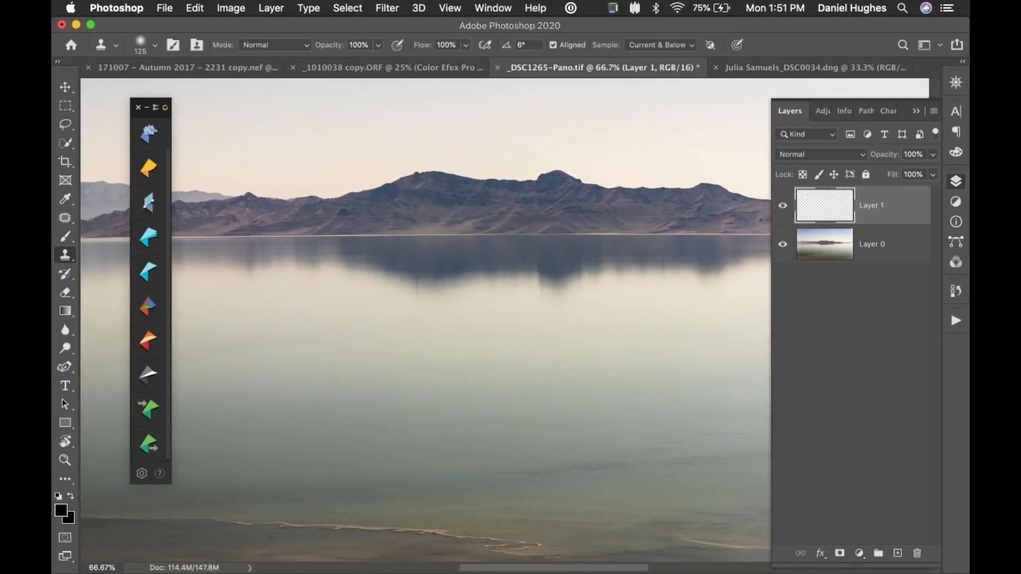
# Examine the sky at 200% with Layer 1 hidden and shown to check the dust spot removal, and return to the full image.
pyautogui.press('super+minus')
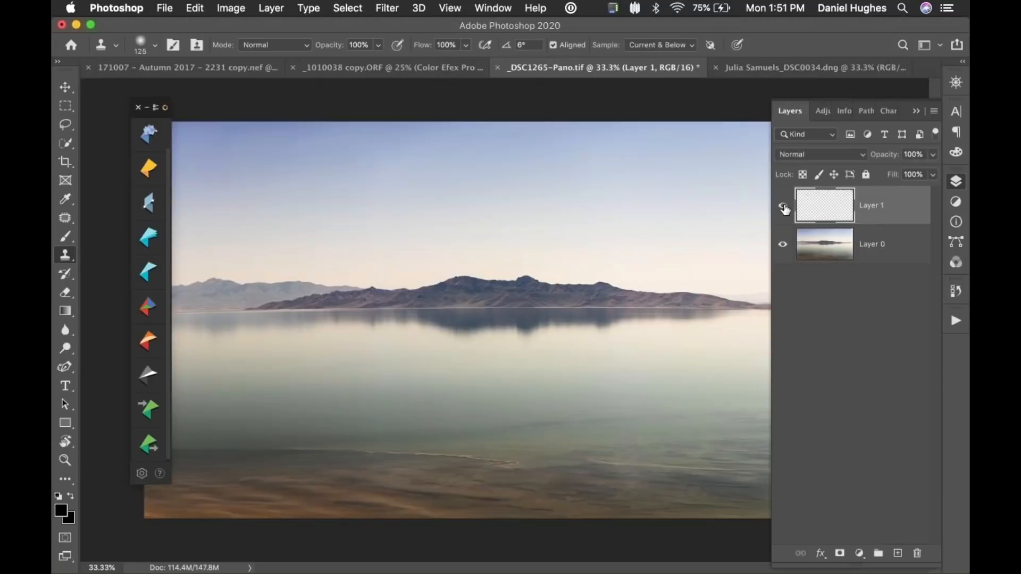
pyautogui.click(783, 207)
pyautogui.press('super+equal')
pyautogui.press('super+equal')
pyautogui.press('super+equal')
pyautogui.press('super+equal')
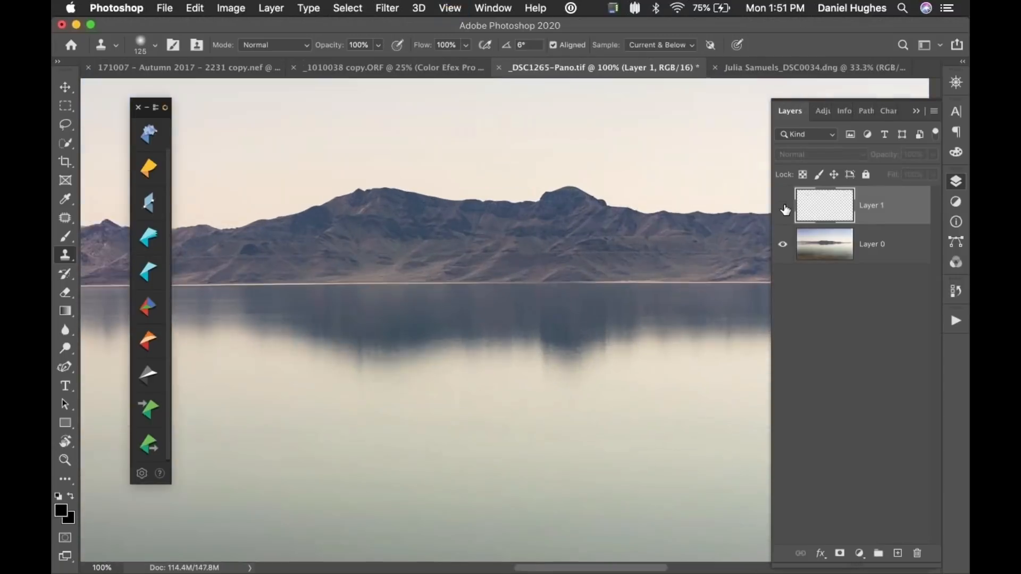
pyautogui.scroll(10, 562, 246)
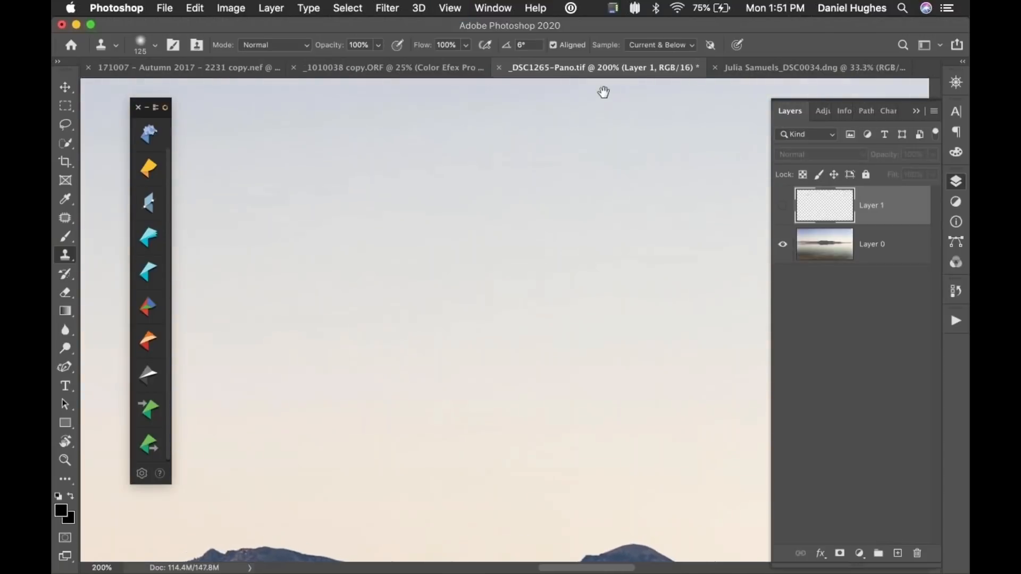
pyautogui.scroll(5, 565, 300)
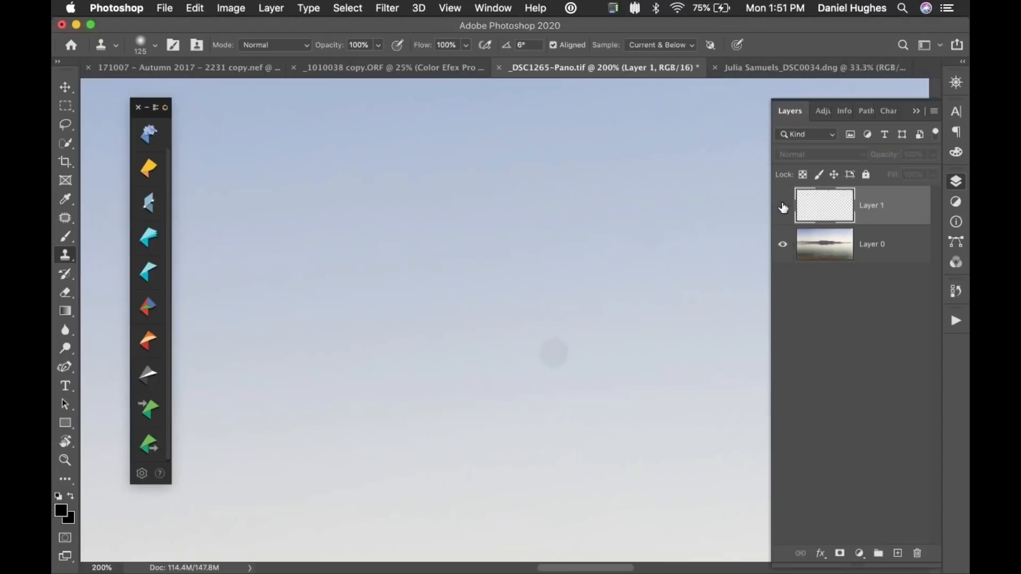
pyautogui.click(784, 207)
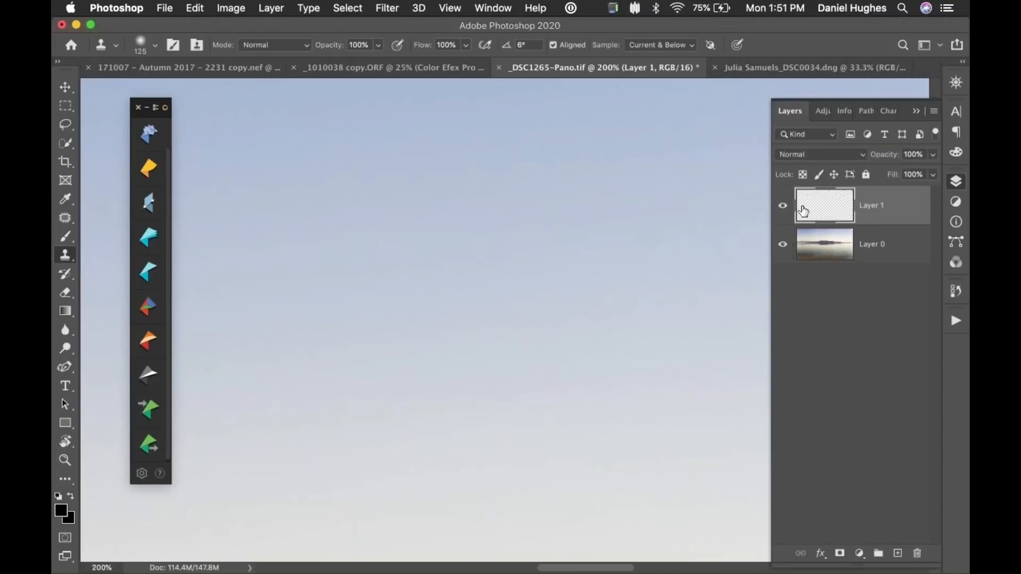
pyautogui.click(784, 206)
pyautogui.click(785, 206)
pyautogui.press('super+0')
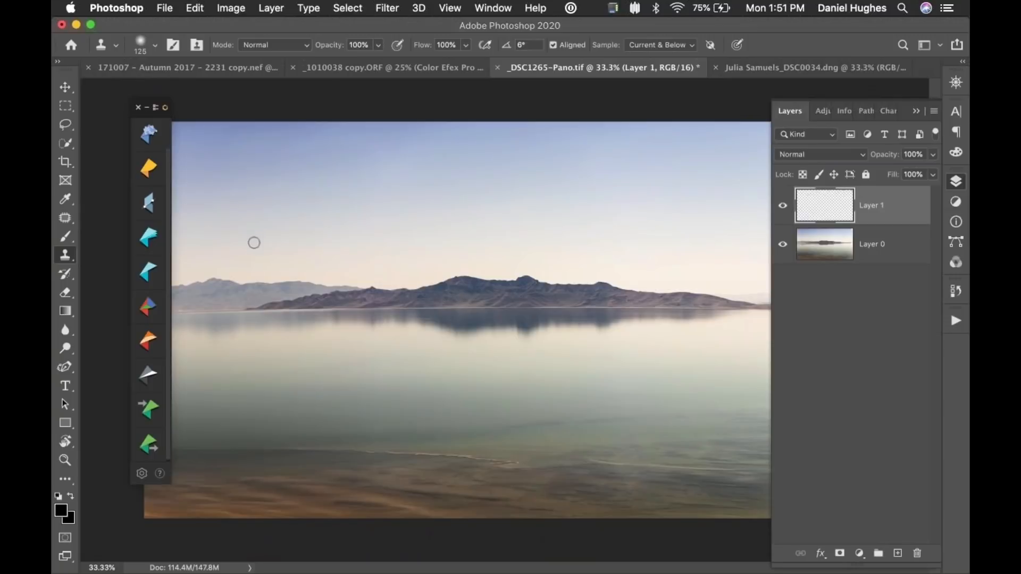
# Launch Color Efex Pro 4 on the panorama and apply the Cross Processing filter.
pyautogui.click(155, 108)
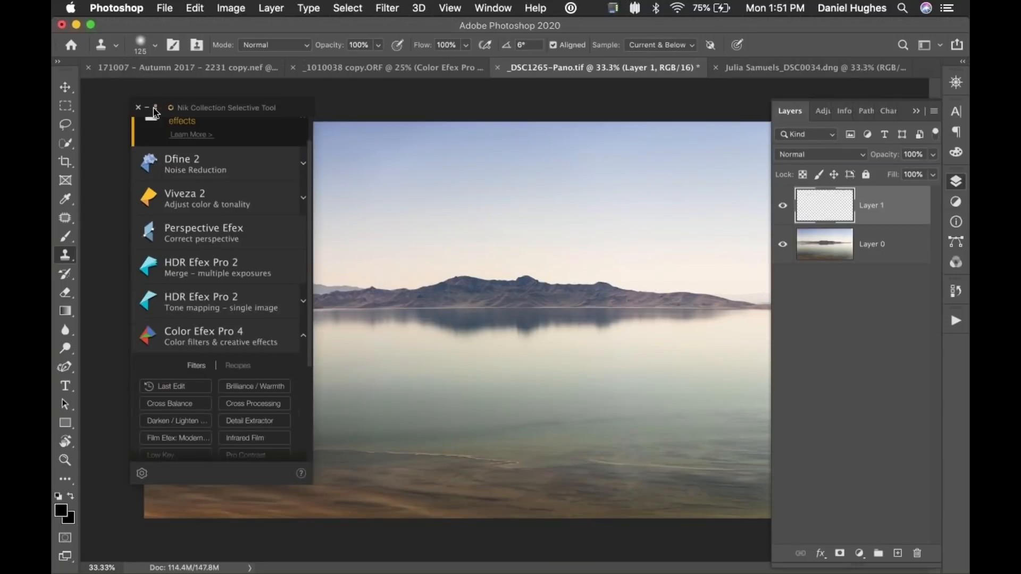
pyautogui.click(178, 341)
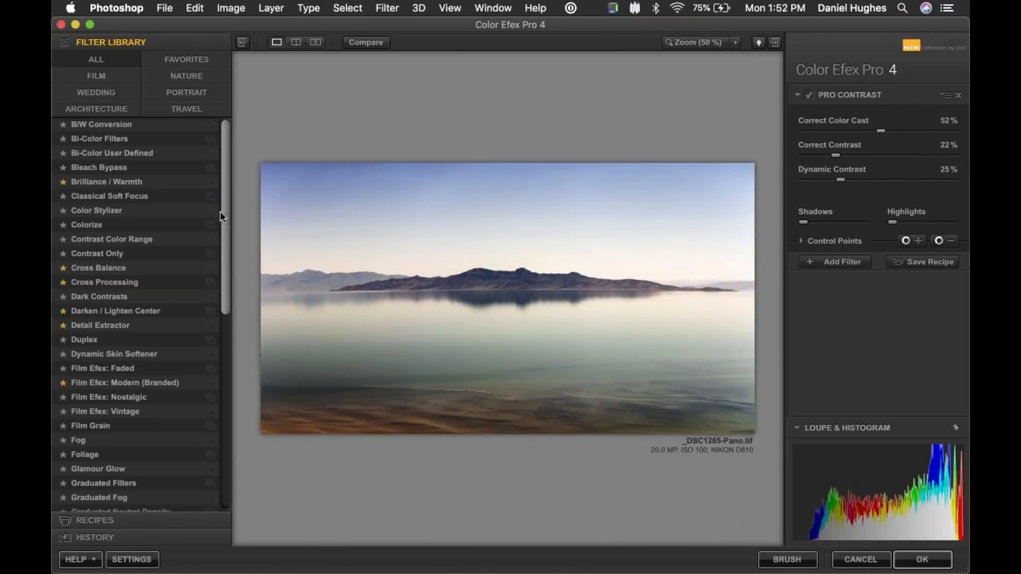
pyautogui.click(118, 285)
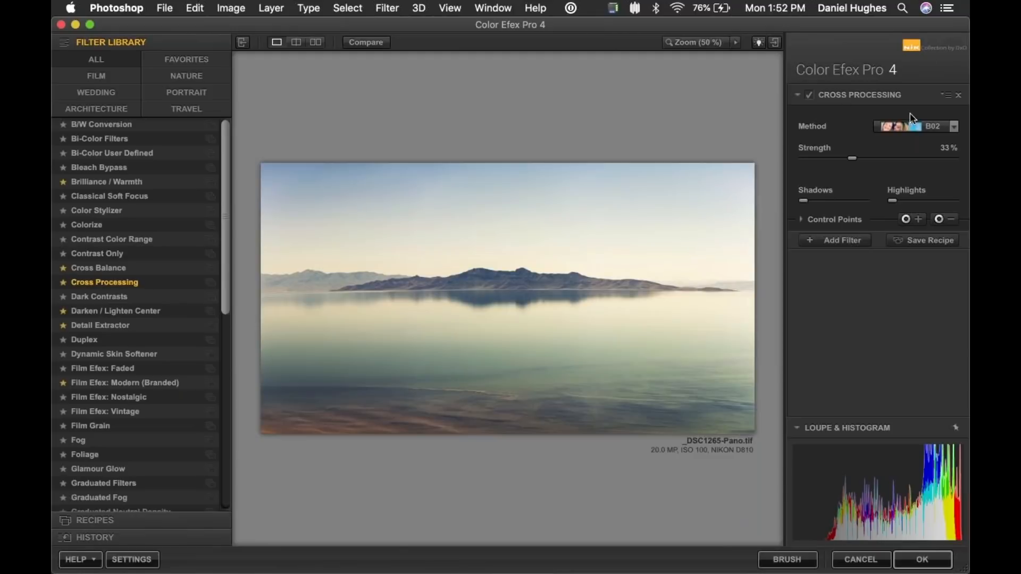
# Try Cross Processing method B10, and set the method to C01.
pyautogui.click(939, 128)
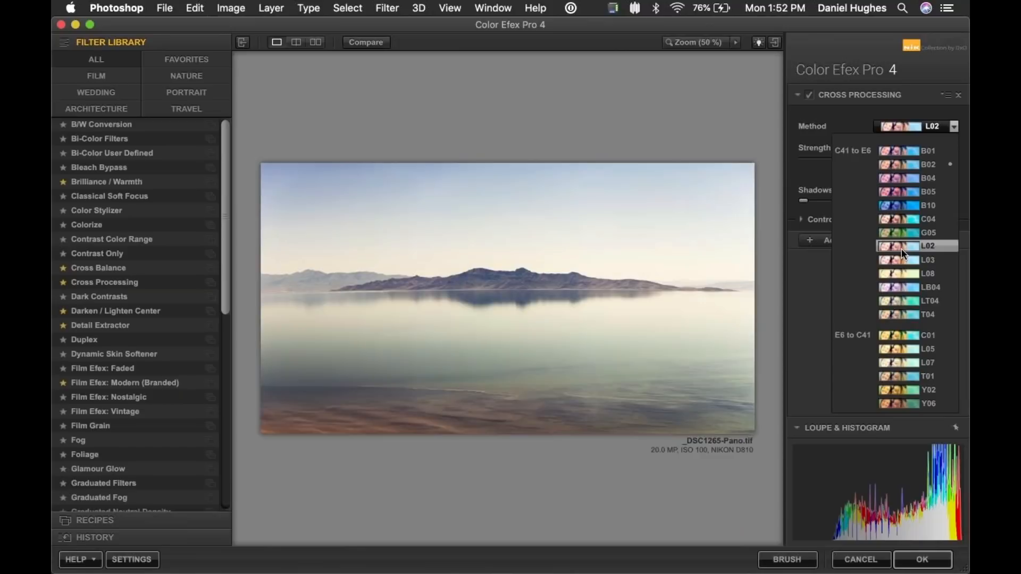
pyautogui.click(904, 206)
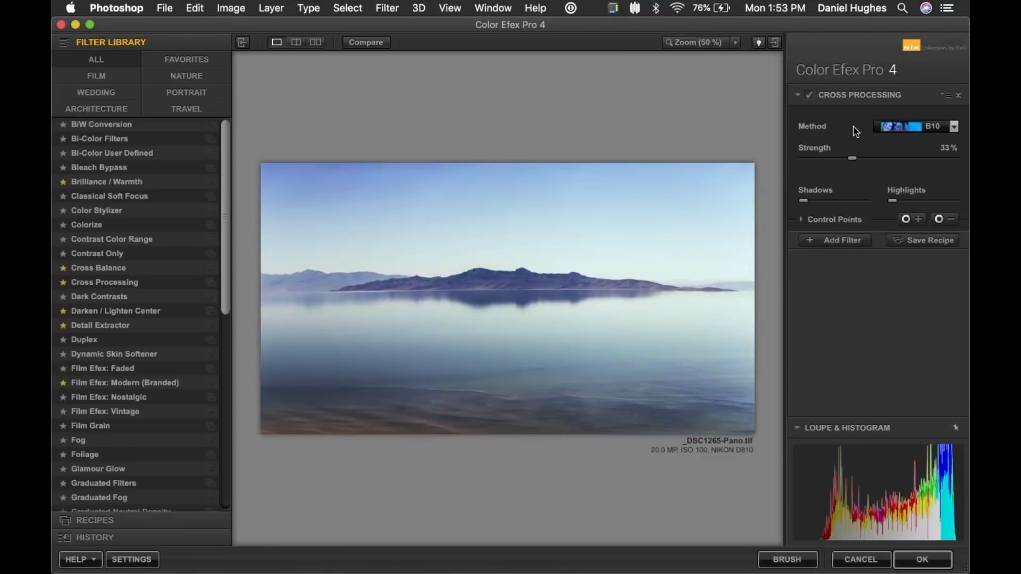
pyautogui.click(955, 127)
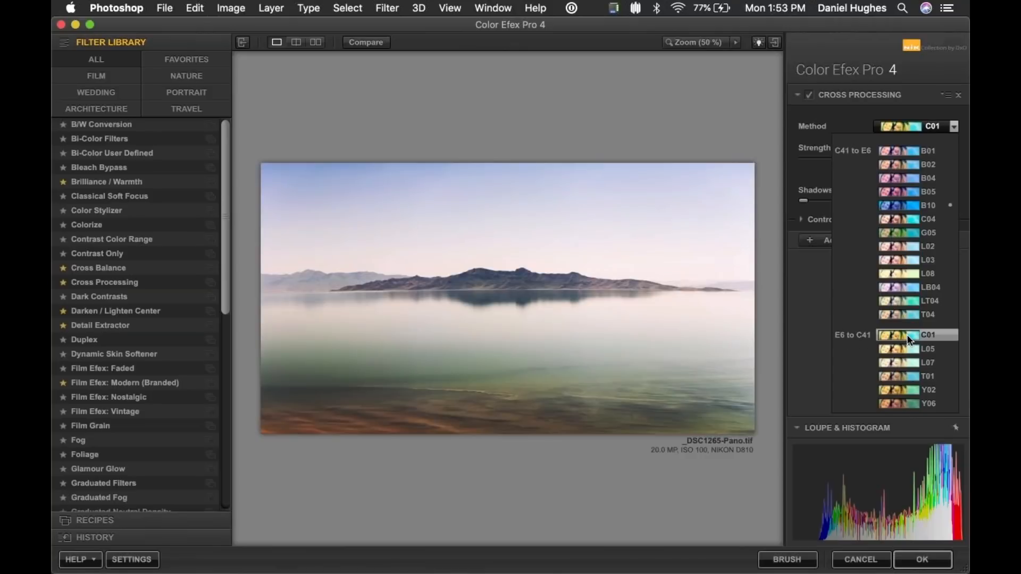
pyautogui.click(908, 334)
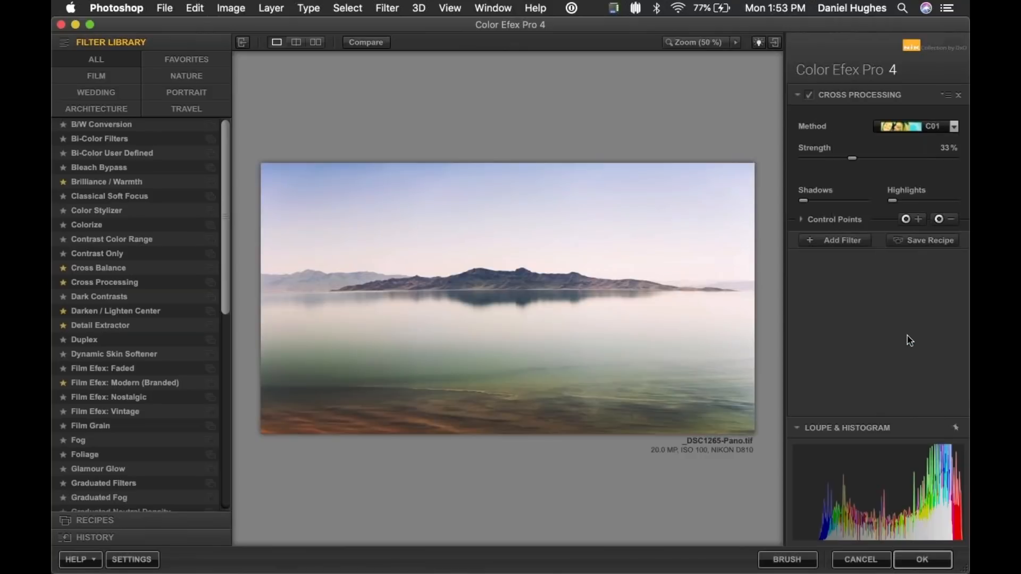
# Limit the C01 effect to the foreground with eight positive control points along the image's lower edge and two slightly higher in its right half.
pyautogui.click(905, 219)
pyautogui.click(307, 426)
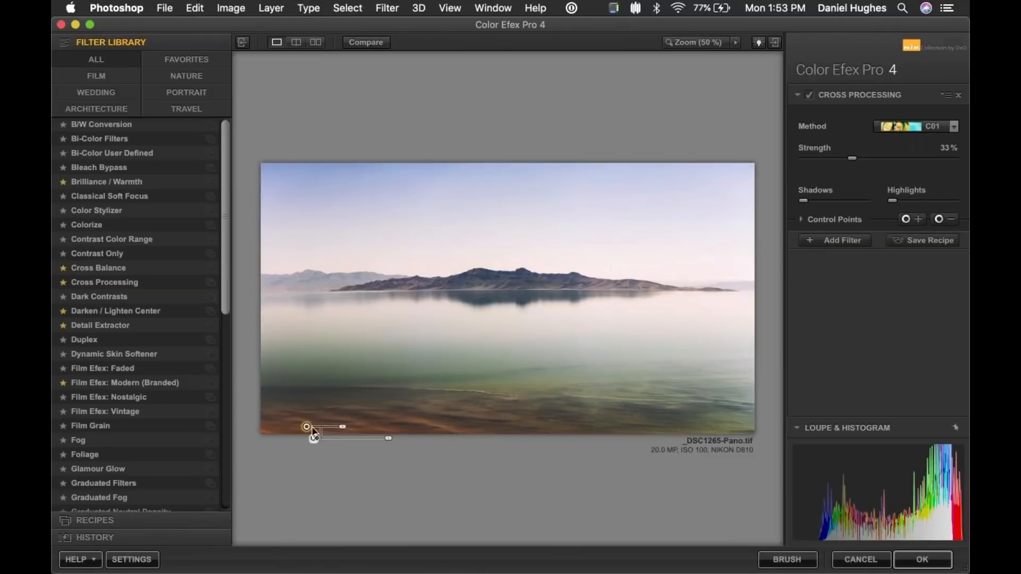
pyautogui.keyDown('alt'); pyautogui.moveTo(306, 432); pyautogui.dragTo(710, 446); pyautogui.keyUp('alt')
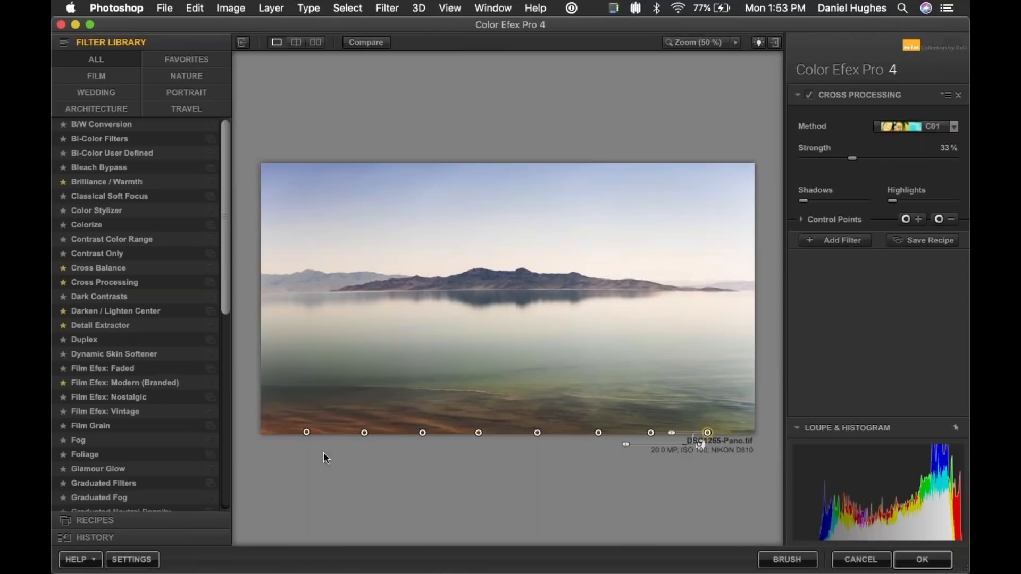
pyautogui.click(598, 433)
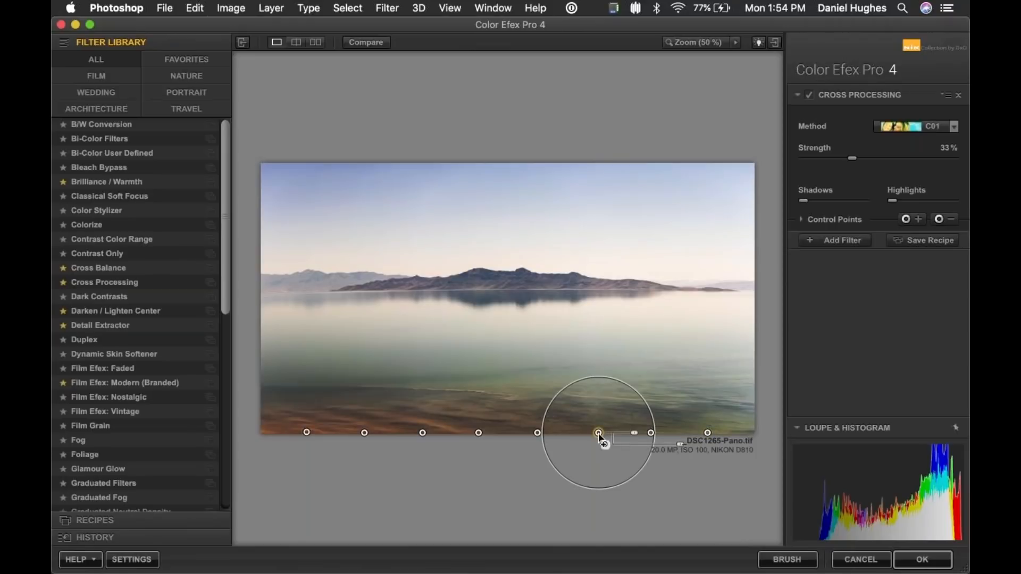
pyautogui.moveTo(599, 435); pyautogui.dragTo(595, 414)
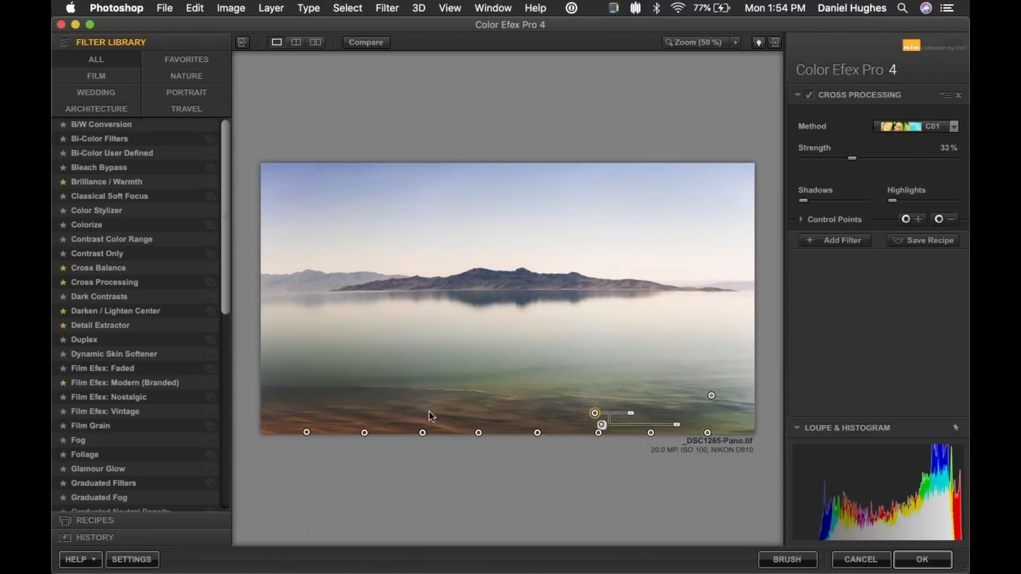
pyautogui.click(479, 433)
pyautogui.moveTo(515, 433)
pyautogui.mouseDown()
pyautogui.moveTo(597, 439)
pyautogui.moveTo(520, 445)
pyautogui.mouseUp()
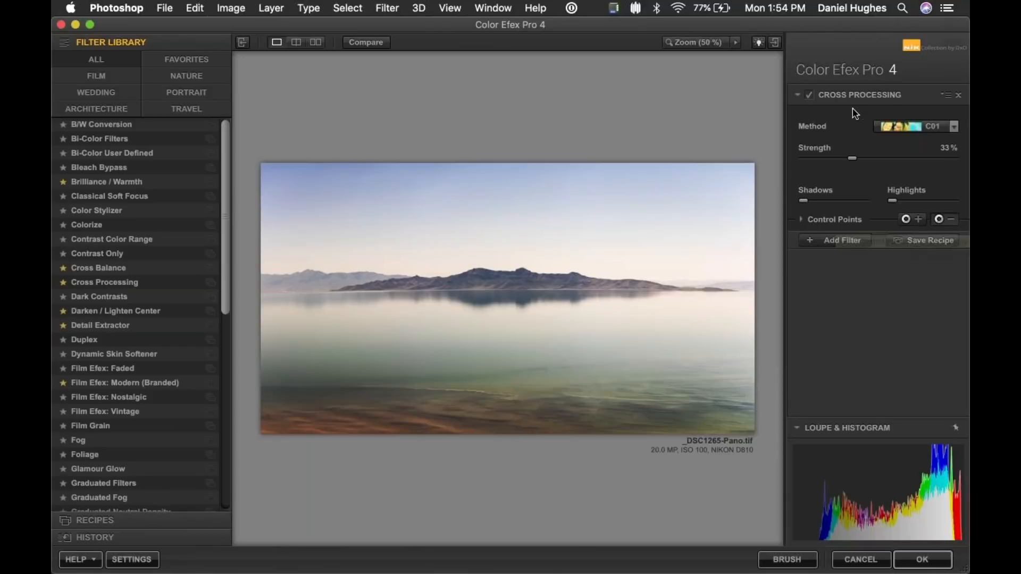
# Add six positive control points across the central mountain range for the C01 Cross Processing filter.
pyautogui.click(906, 219)
pyautogui.click(519, 277)
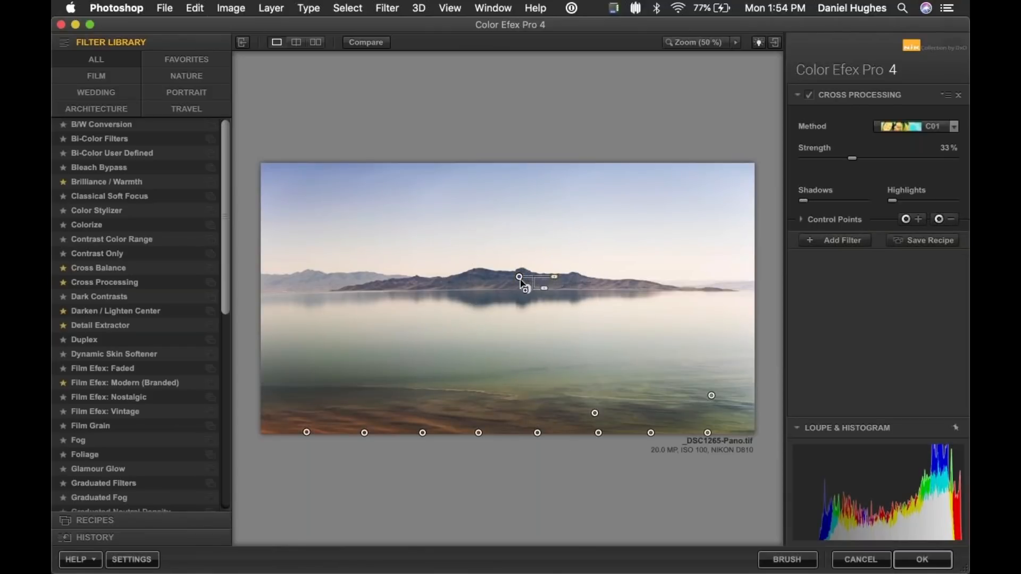
pyautogui.moveTo(520, 278); pyautogui.dragTo(573, 287)
pyautogui.moveTo(573, 286); pyautogui.dragTo(635, 290)
pyautogui.moveTo(635, 291); pyautogui.dragTo(376, 288)
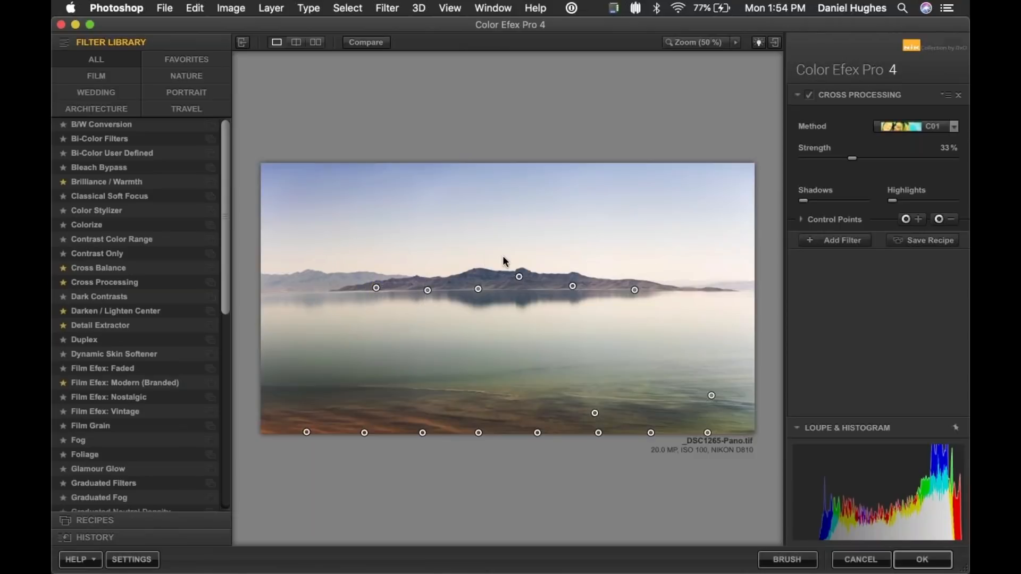
# Stack a second Cross Processing filter and set its method to L02.
pyautogui.click(838, 243)
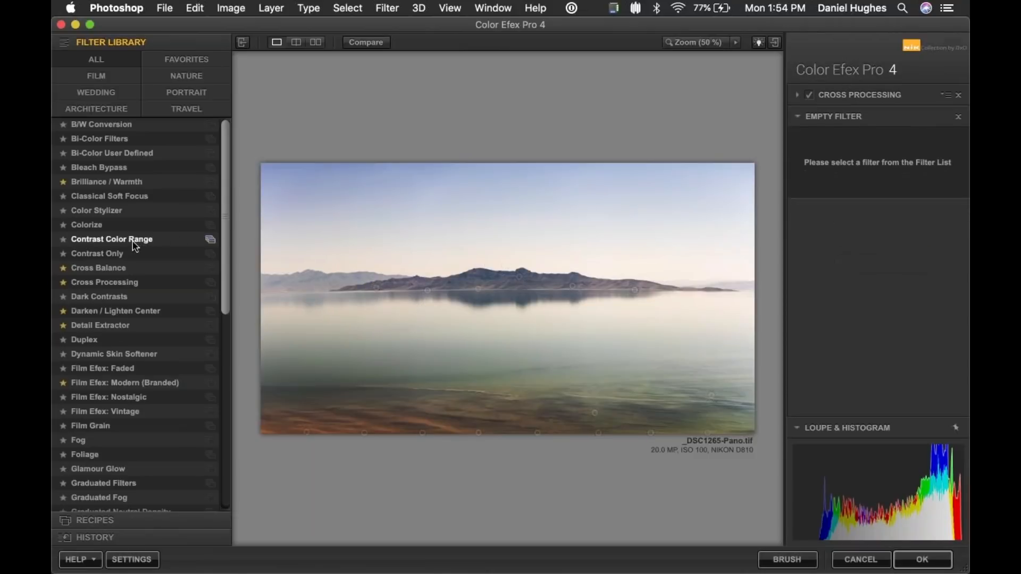
pyautogui.click(222, 286)
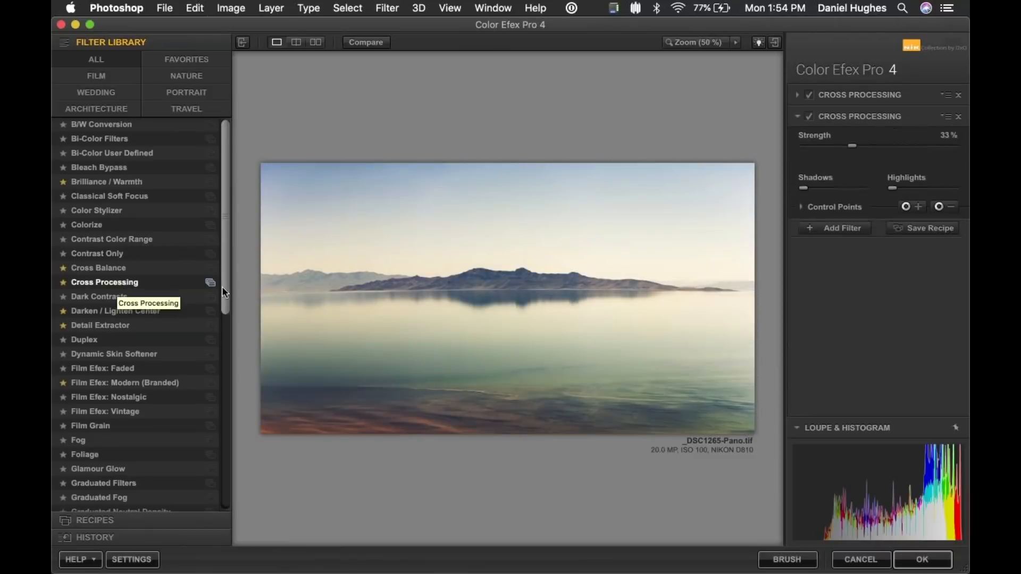
pyautogui.click(897, 150)
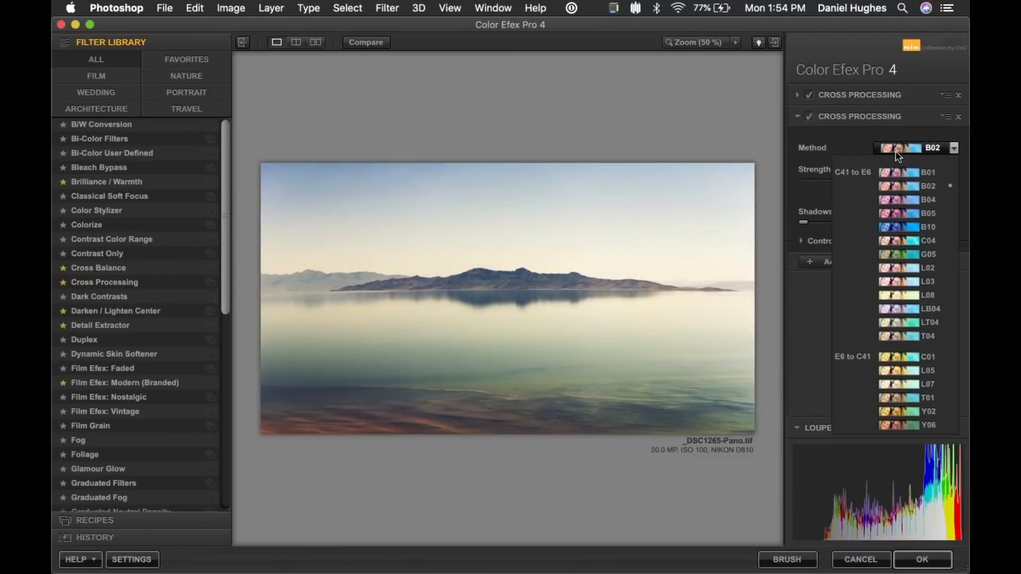
pyautogui.click(890, 270)
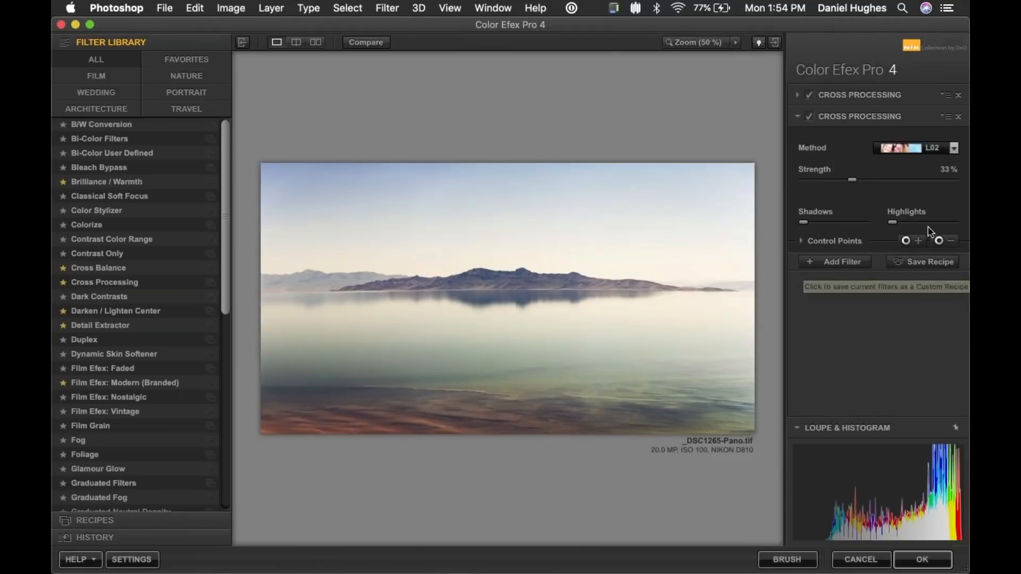
# Limit the L02 effect to the mountain range with five positive control points, and compare the result with the original image.
pyautogui.click(647, 285)
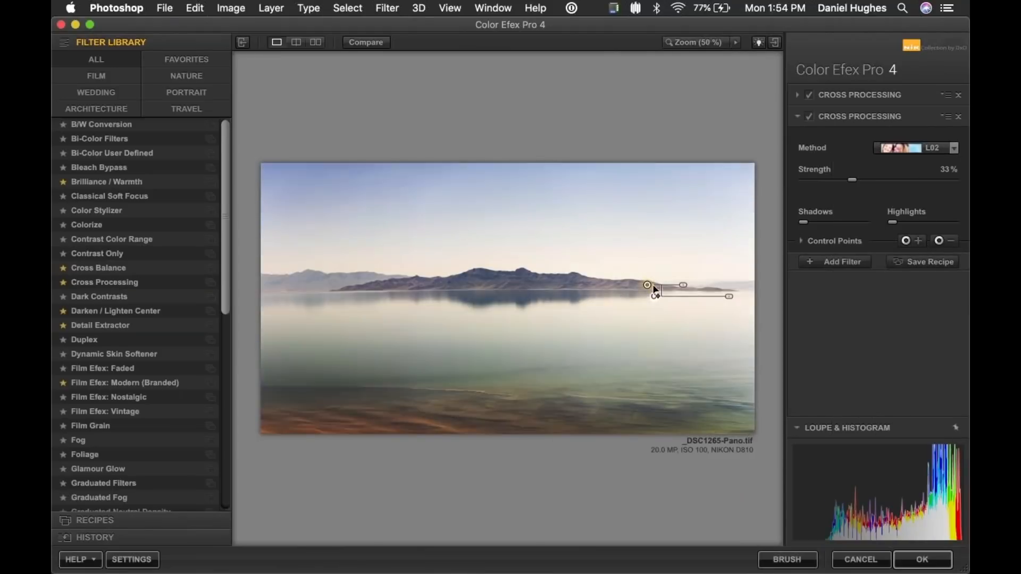
pyautogui.moveTo(647, 286)
pyautogui.mouseDown()
pyautogui.moveTo(509, 275)
pyautogui.moveTo(368, 287)
pyautogui.mouseUp()
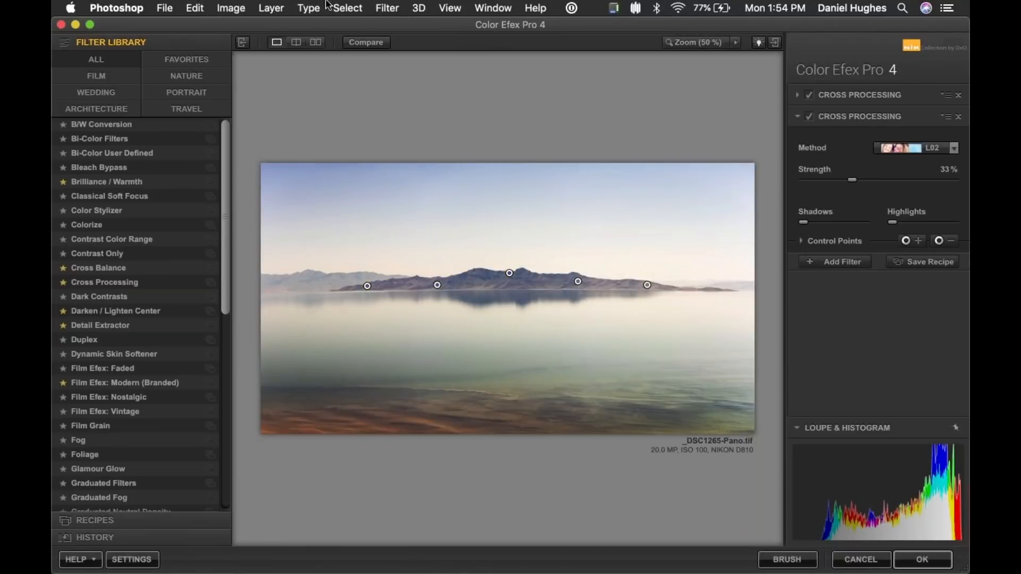
pyautogui.click(364, 44)
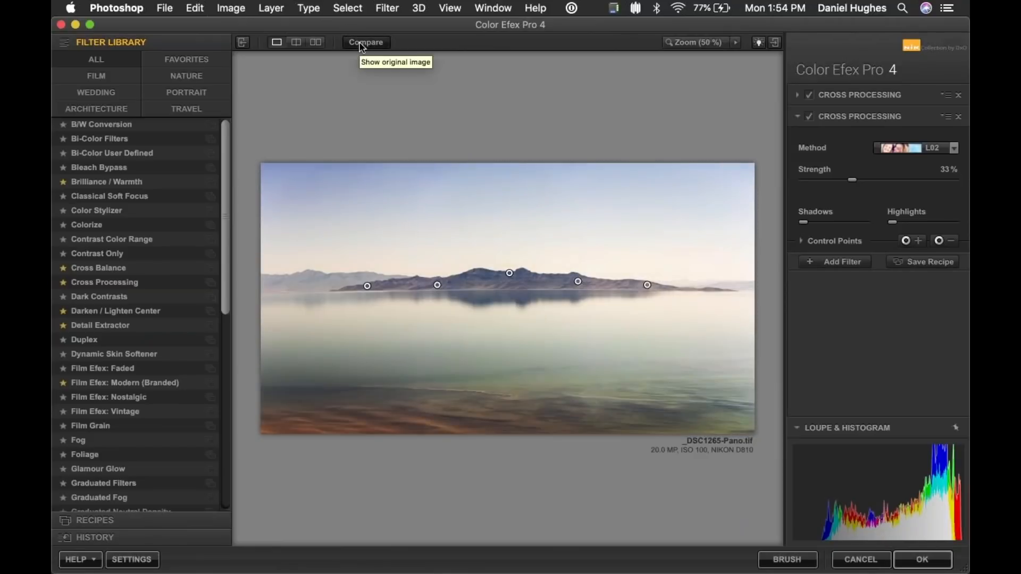
# Apply the stacked Cross Processing filters to the lake panorama and clear the Nik Collection palette and layer list off the image.
pyautogui.click(364, 44)
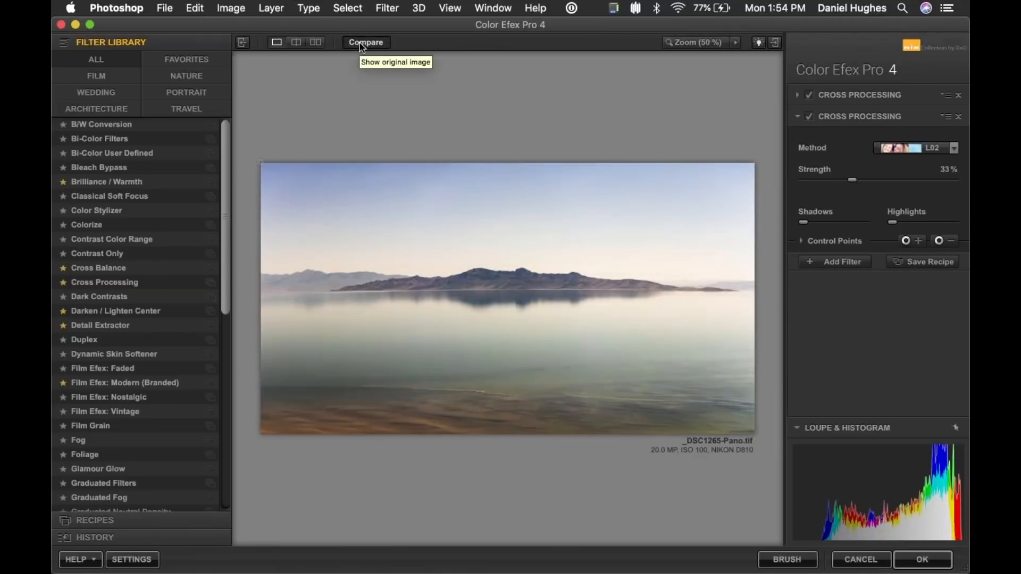
pyautogui.click(922, 559)
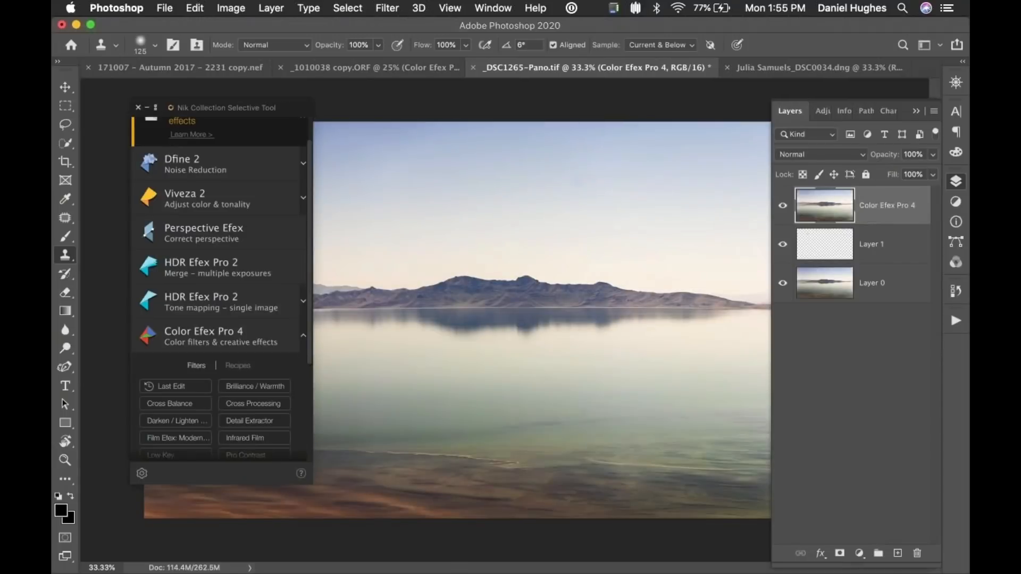
pyautogui.click(148, 107)
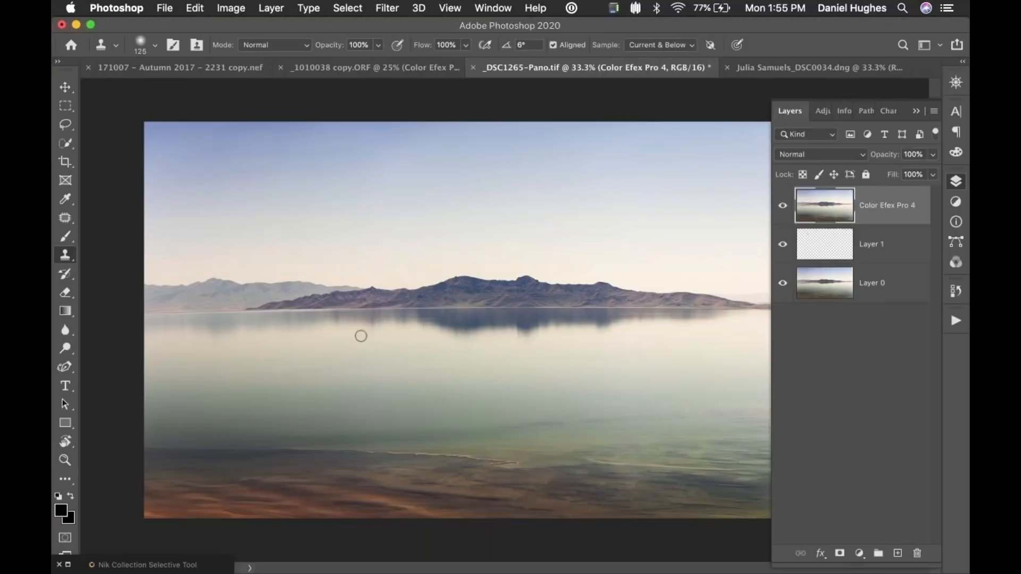
pyautogui.click(914, 112)
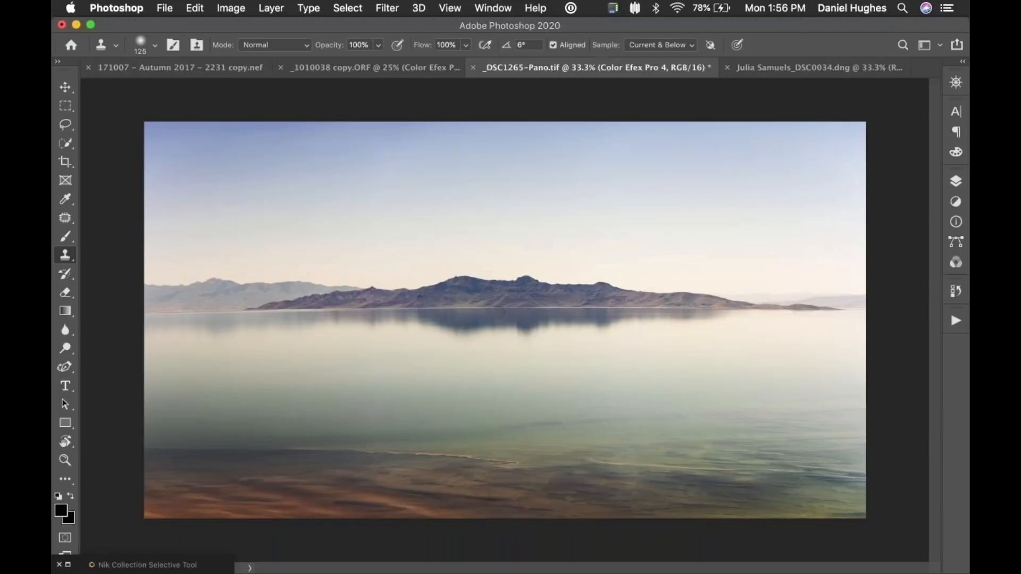
pyautogui.press('b')
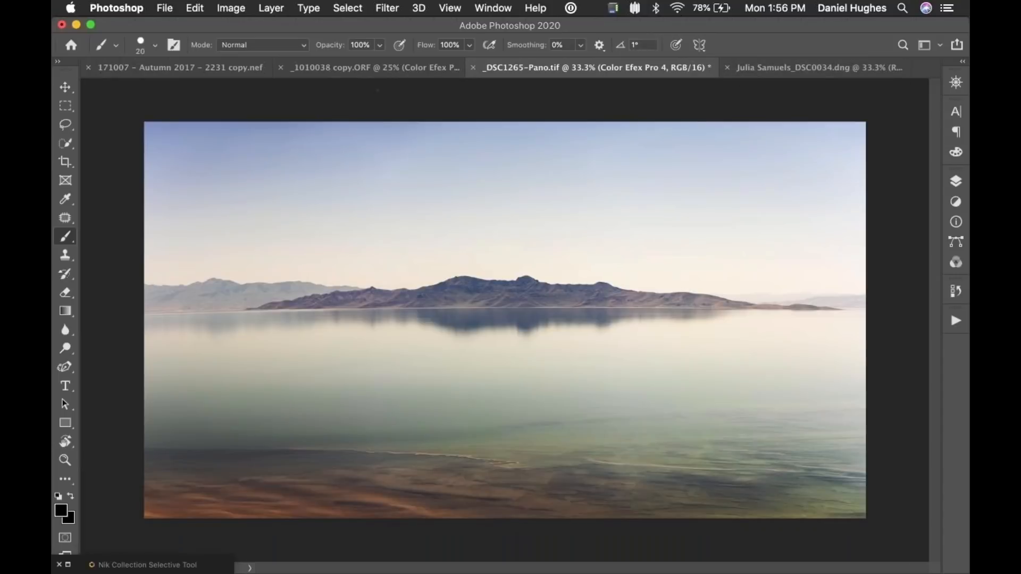
# Switch to the waterfall photo _1010038 copy.ORF and delete its Color Efex Pro 4 layer.
pyautogui.click(362, 70)
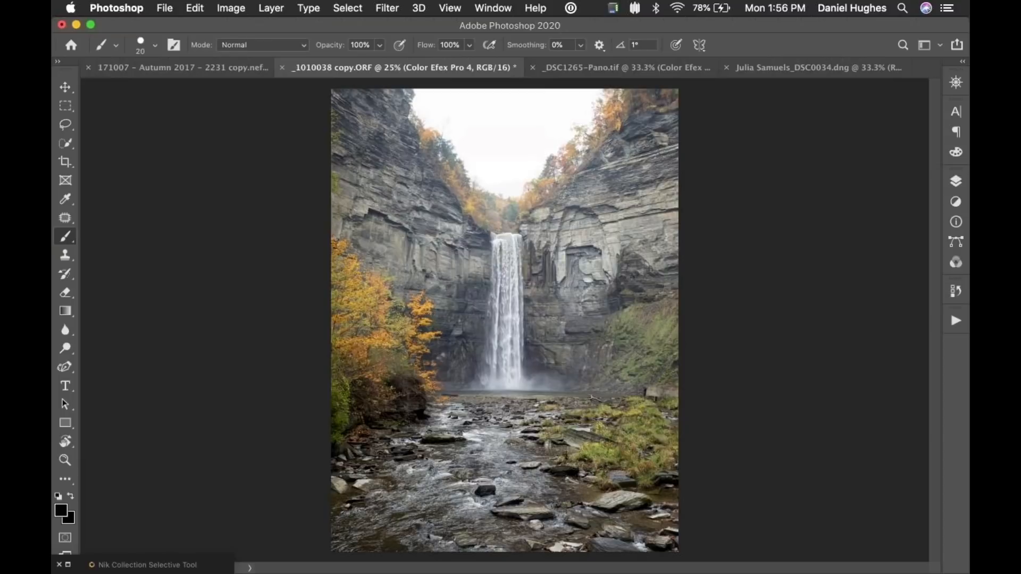
pyautogui.click(957, 181)
pyautogui.moveTo(893, 219); pyautogui.dragTo(917, 553)
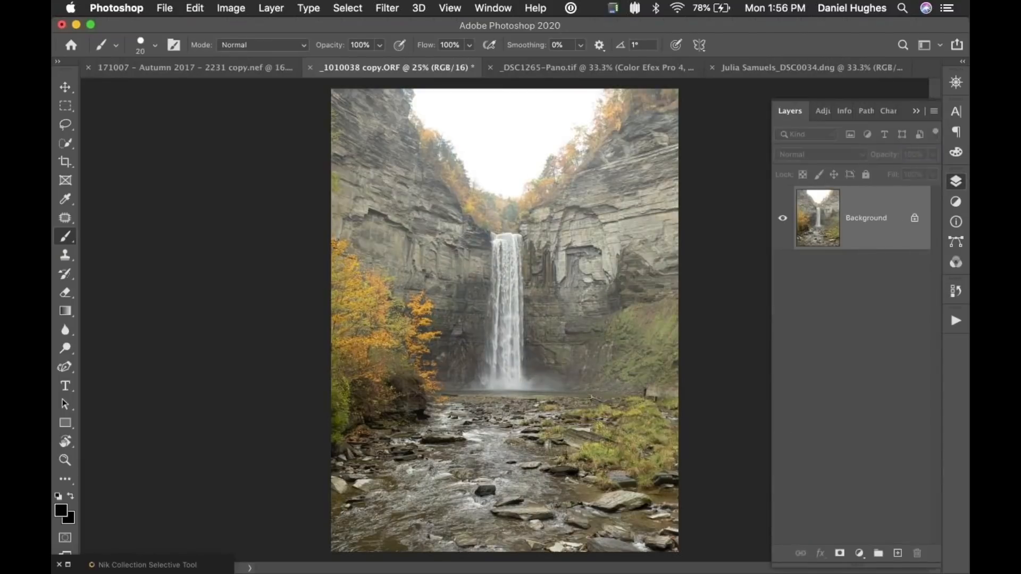
# Restore the Nik Collection Selective Tool and open the waterfall photo in Color Efex Pro 4.
pyautogui.moveTo(143, 568); pyautogui.dragTo(180, 152)
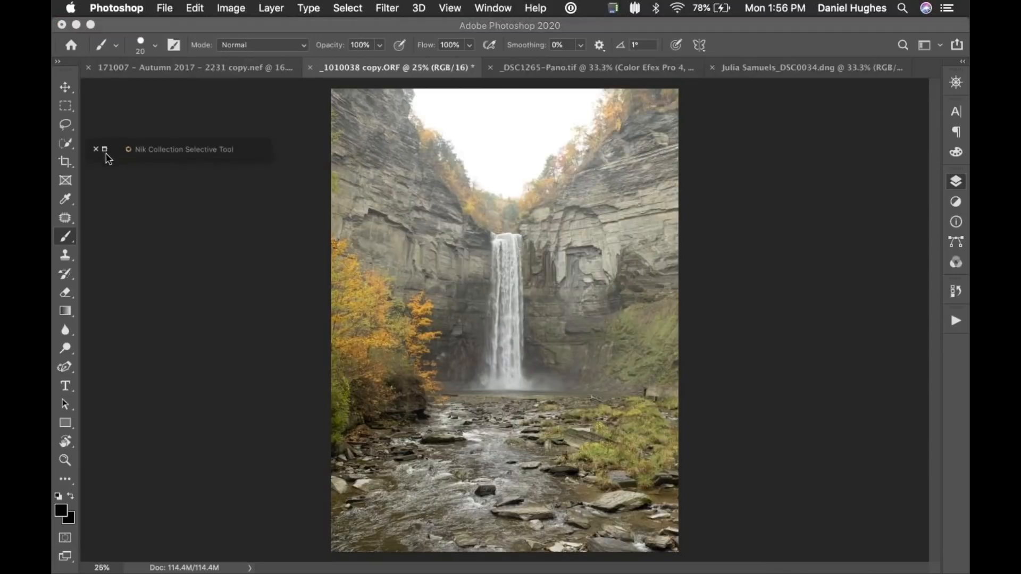
pyautogui.click(104, 149)
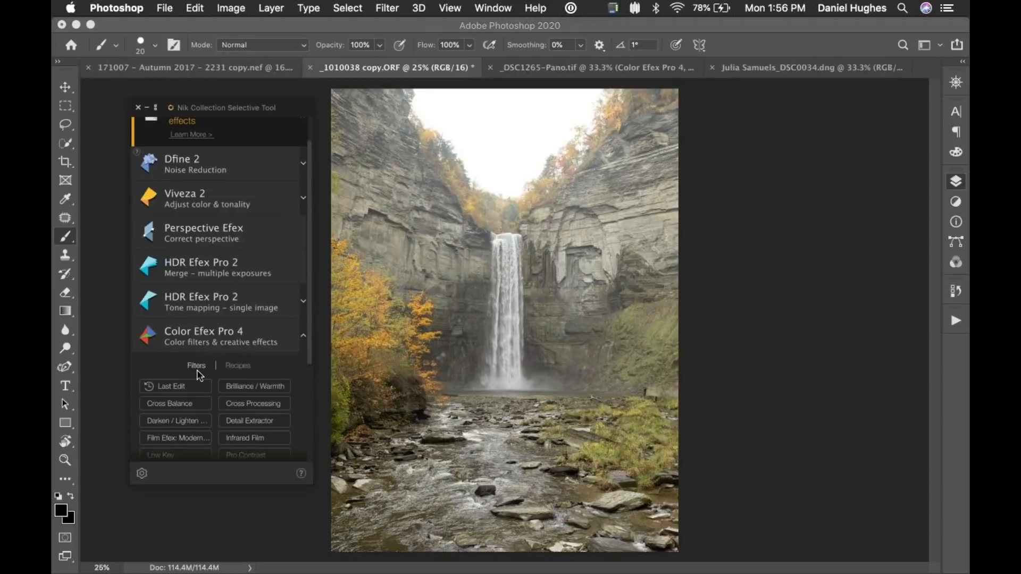
pyautogui.click(187, 343)
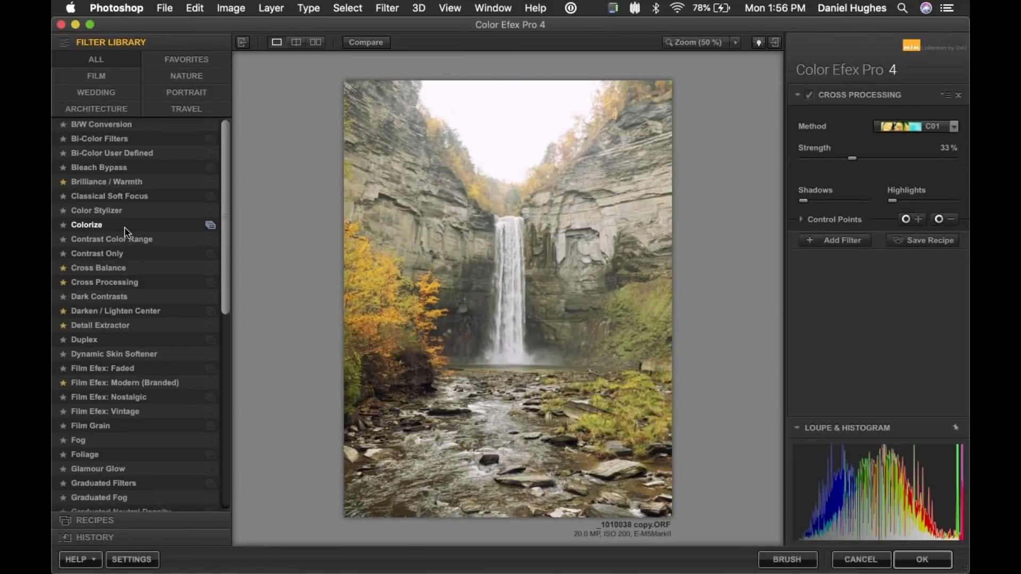
# Choose the Bleach Bypass filter and set Saturation to 0%, Contrast to 20% and Local Contrast to 0%.
pyautogui.click(111, 168)
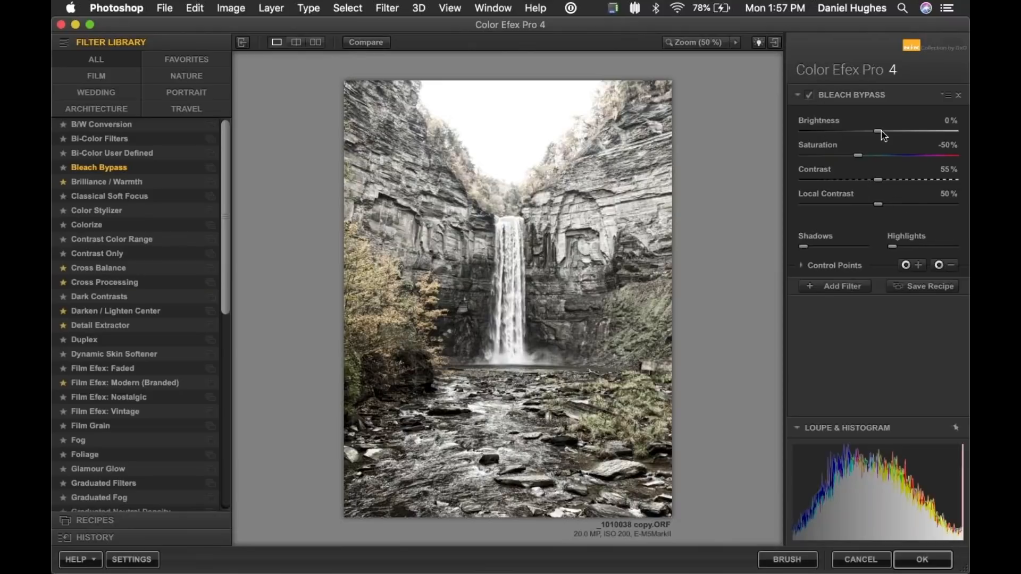
pyautogui.click(947, 146)
pyautogui.write('0')
pyautogui.press('Return')
pyautogui.click(946, 170)
pyautogui.write('20')
pyautogui.click(946, 194)
pyautogui.write('0')
pyautogui.press('Return')
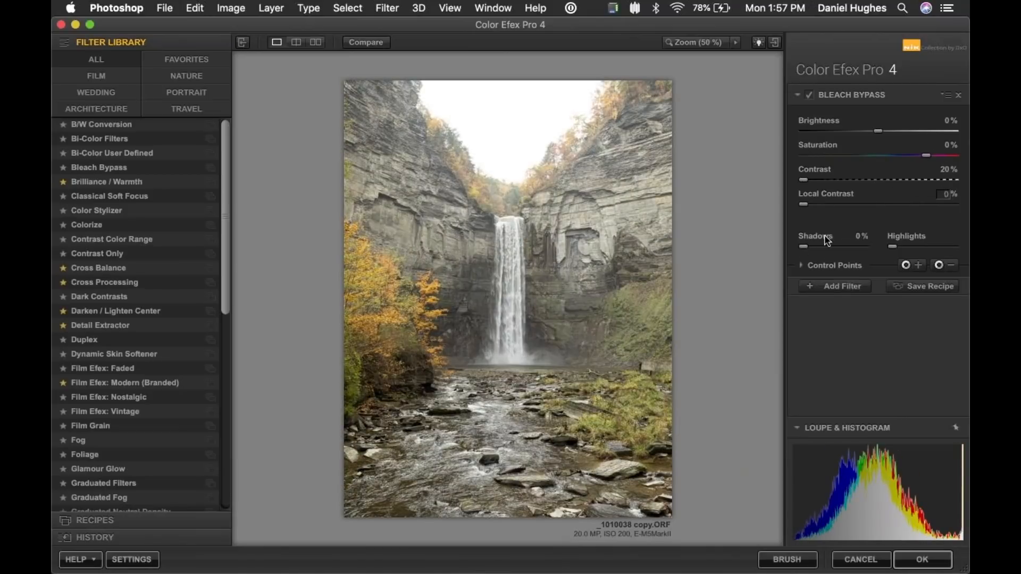
pyautogui.click(827, 218)
# Try the Bleach Bypass Contrast at 58%, return it to 20%, and raise Local Contrast to 69%.
pyautogui.moveTo(804, 179); pyautogui.dragTo(888, 188)
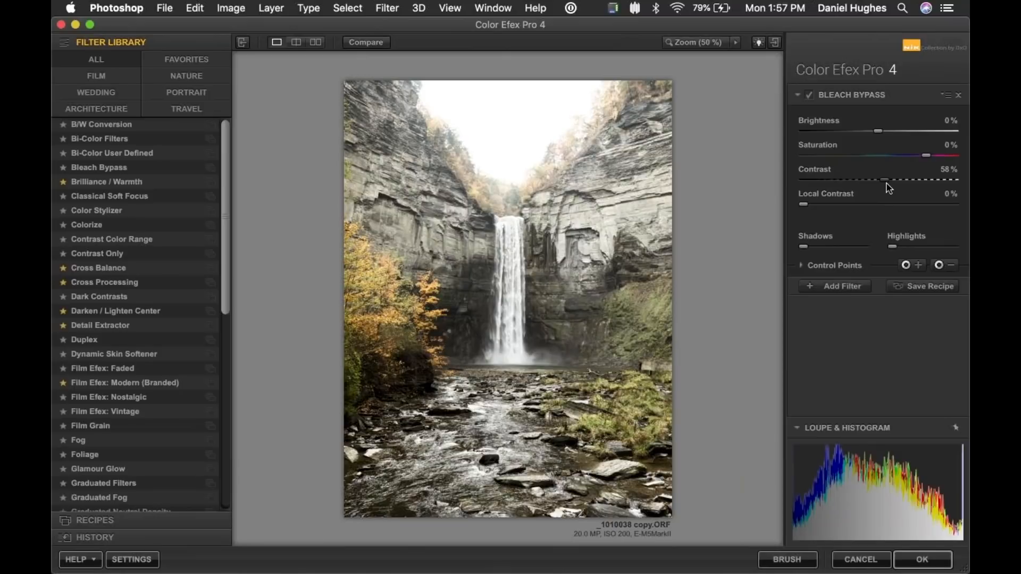
pyautogui.moveTo(890, 187); pyautogui.dragTo(807, 205)
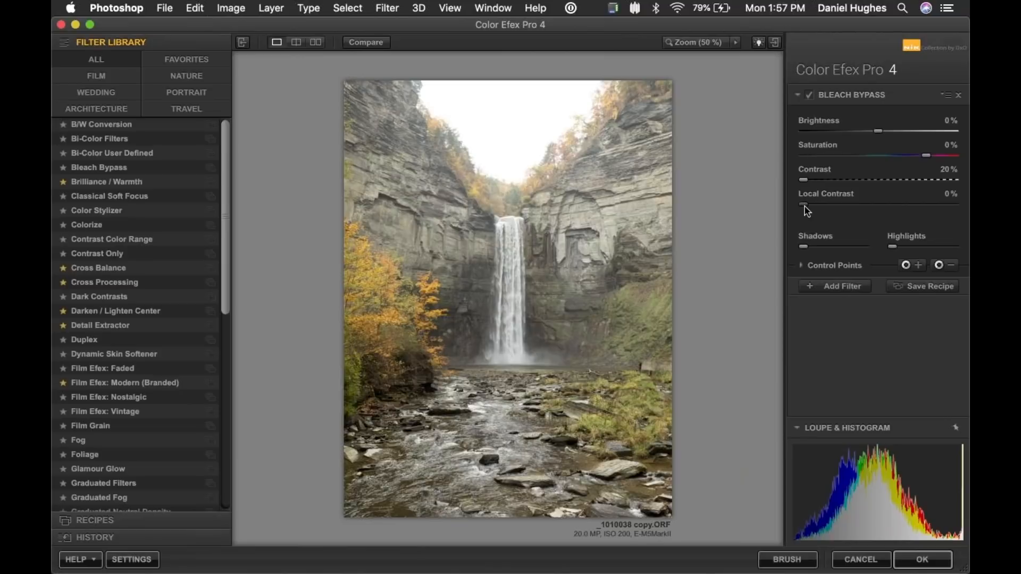
pyautogui.moveTo(804, 205); pyautogui.dragTo(906, 205)
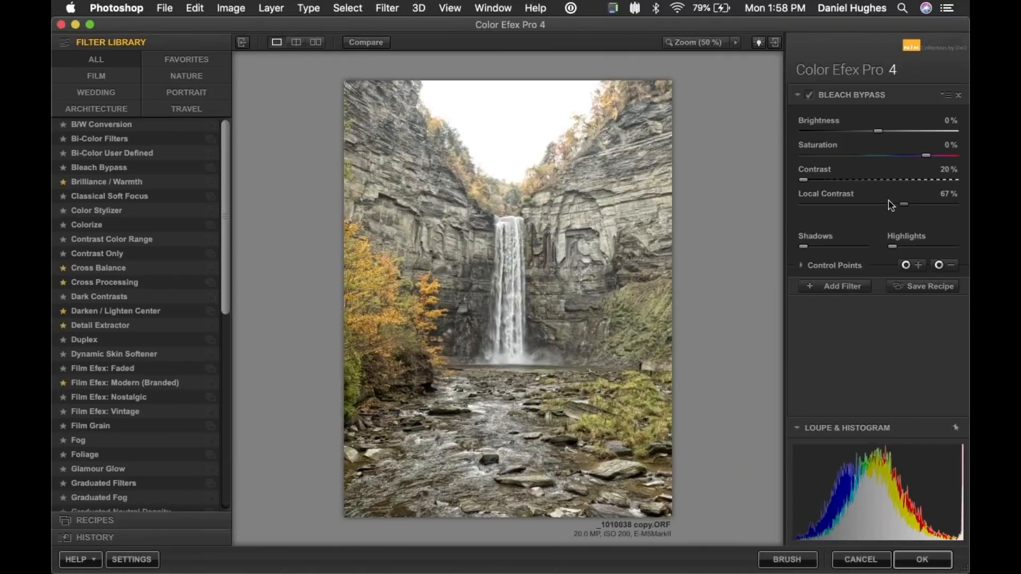
pyautogui.moveTo(907, 208)
pyautogui.mouseDown()
pyautogui.moveTo(877, 206)
pyautogui.moveTo(910, 208)
pyautogui.mouseUp()
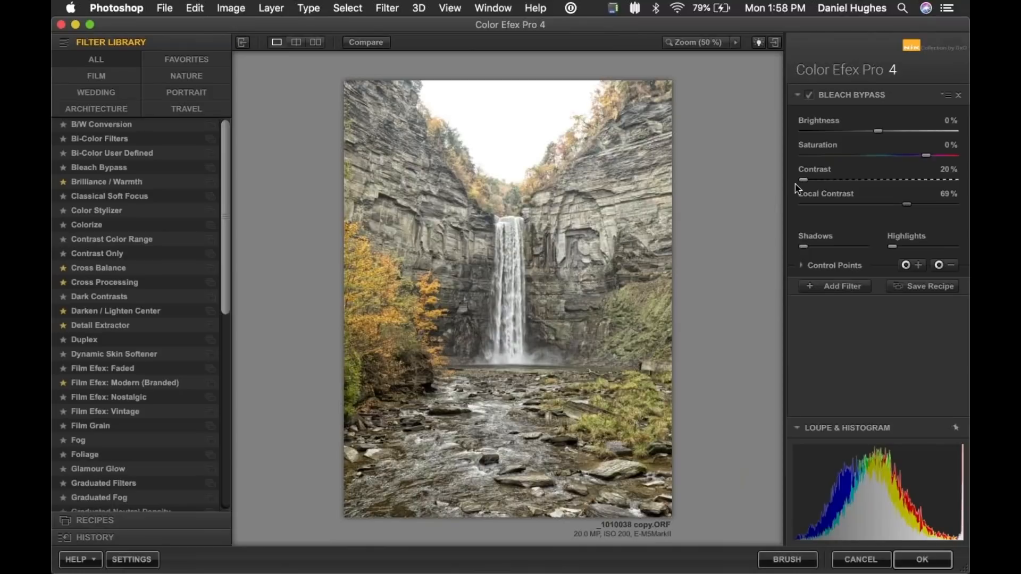
# Inspect the cliff beside the waterfall at 100% with Bleach Bypass toggled off and on, and reduce Local Contrast slightly.
pyautogui.click(581, 198)
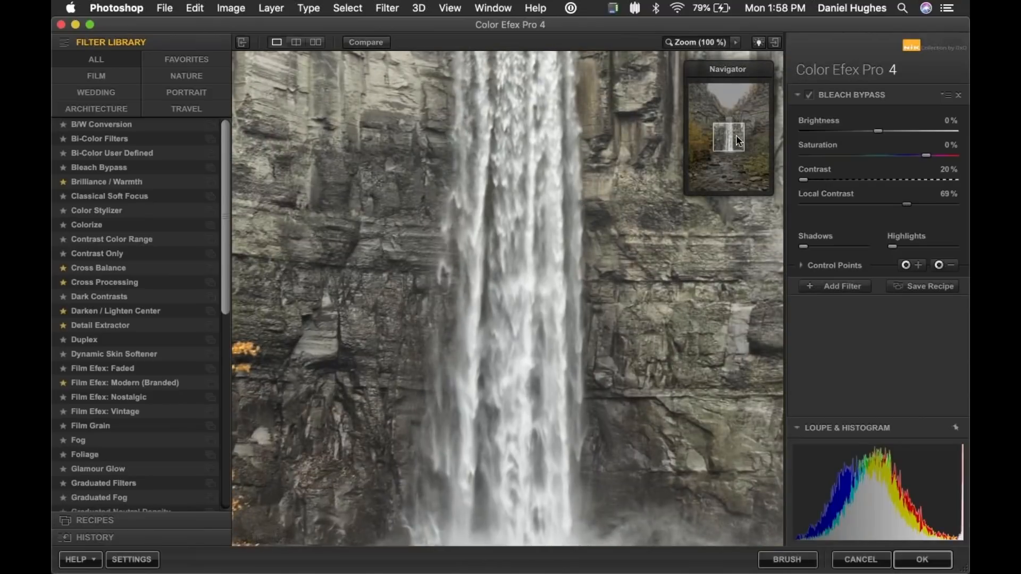
pyautogui.moveTo(737, 137); pyautogui.dragTo(746, 118)
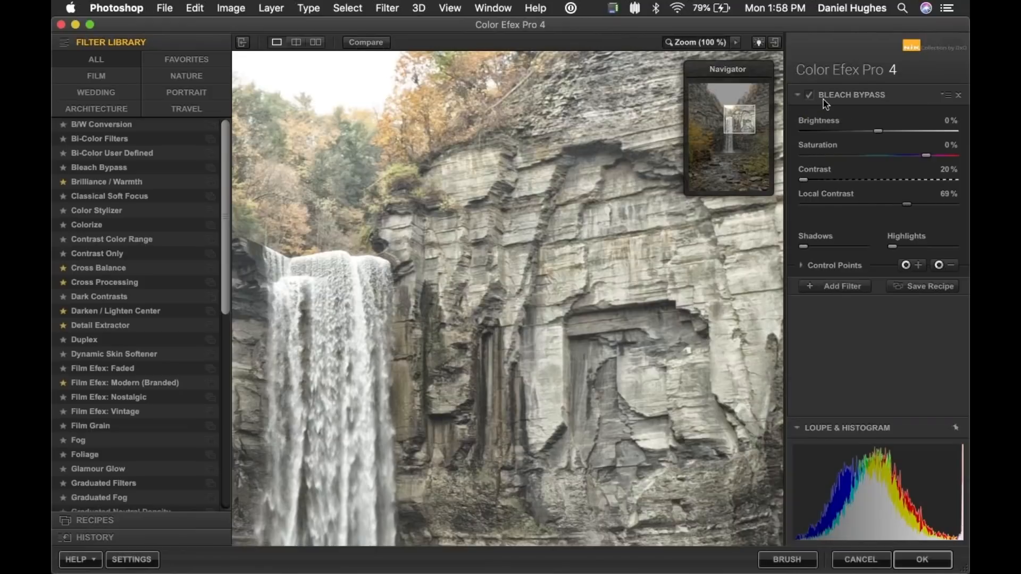
pyautogui.click(810, 97)
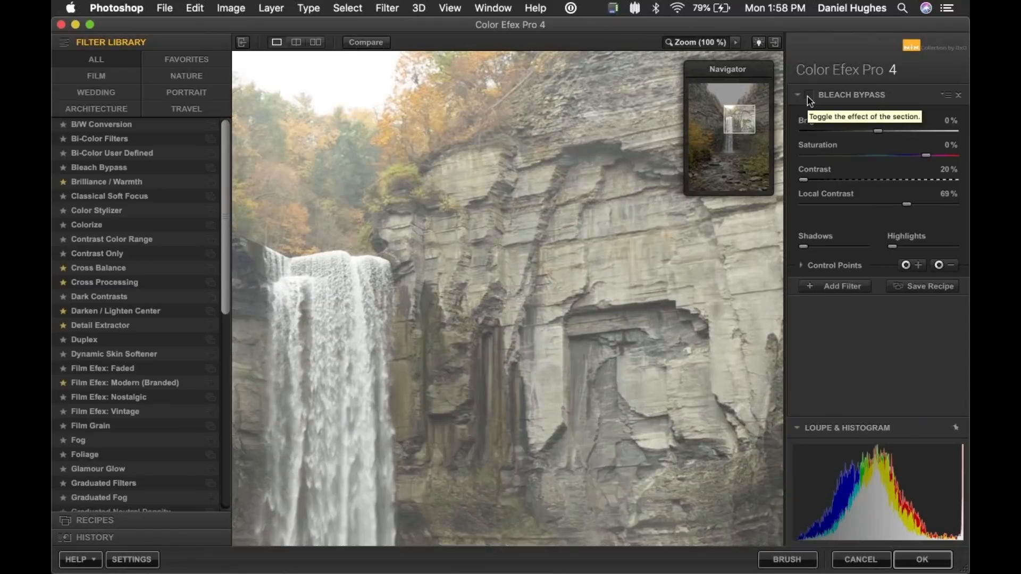
pyautogui.click(810, 98)
pyautogui.click(810, 98)
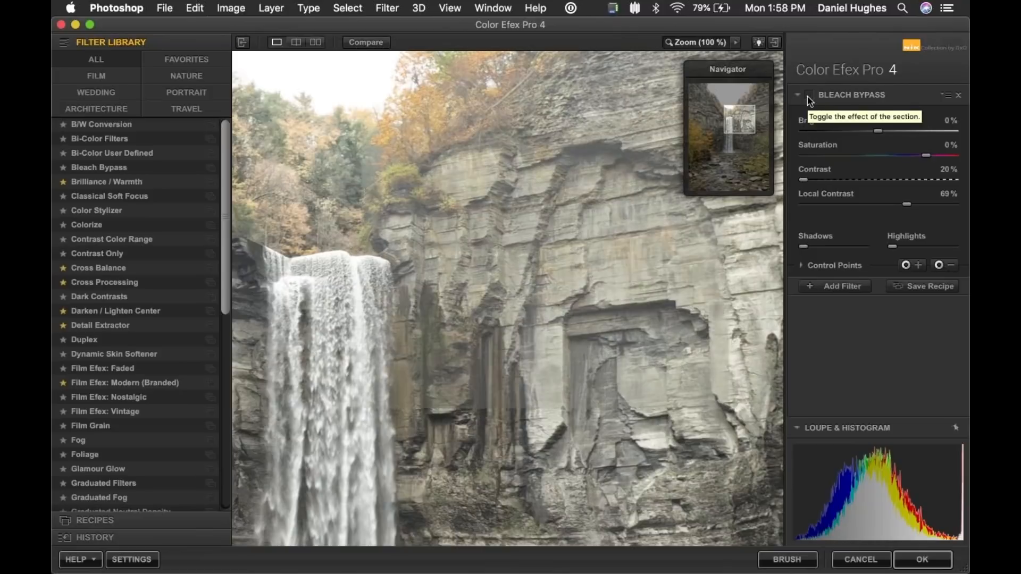
pyautogui.click(810, 98)
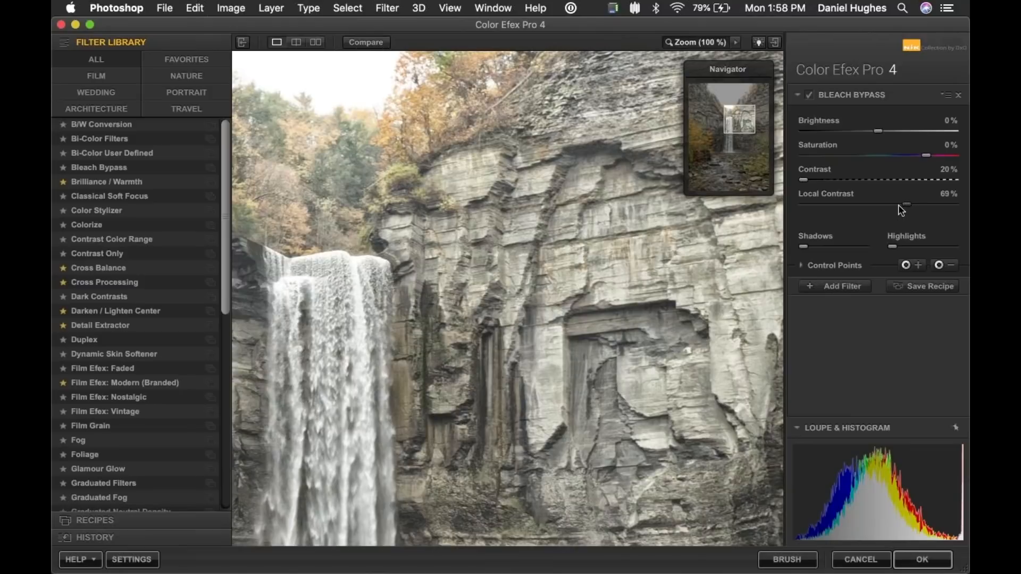
pyautogui.moveTo(907, 204); pyautogui.dragTo(887, 206)
pyautogui.click(701, 163)
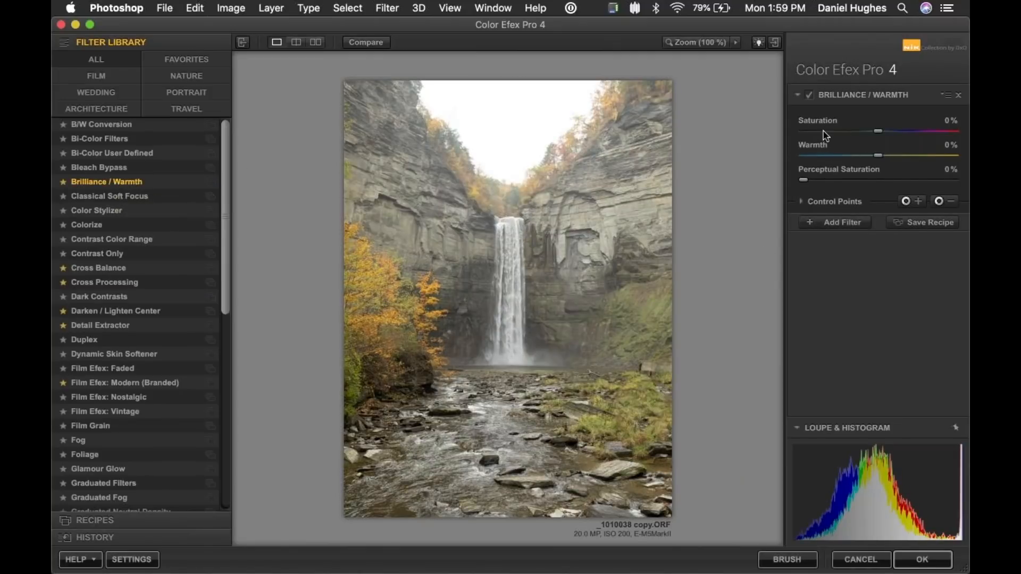
# With the Brilliance / Warmth filter, try Saturation at 100% and 24%, and reset it to 0%.
pyautogui.moveTo(878, 132); pyautogui.dragTo(954, 131)
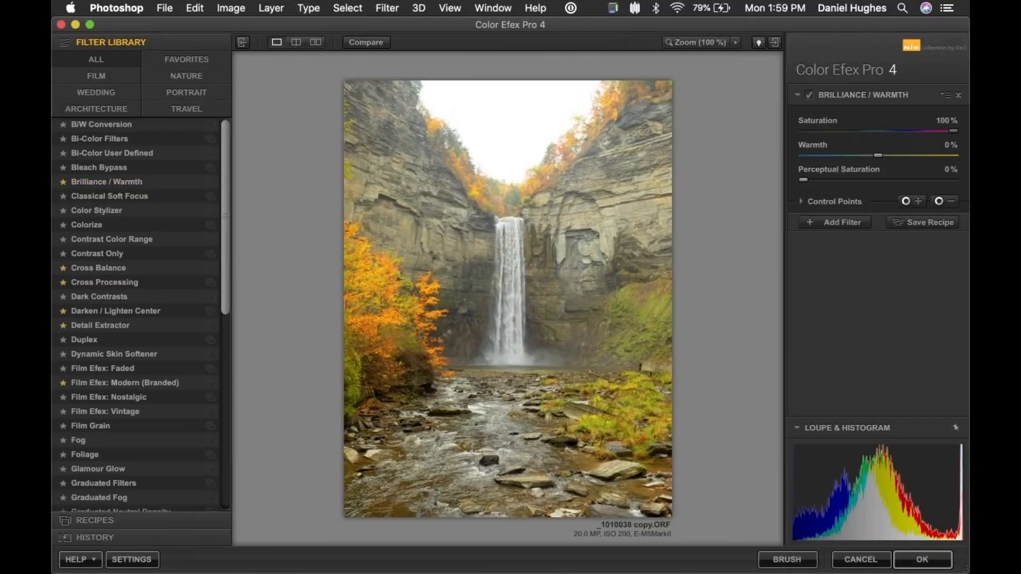
pyautogui.moveTo(950, 132); pyautogui.dragTo(896, 150)
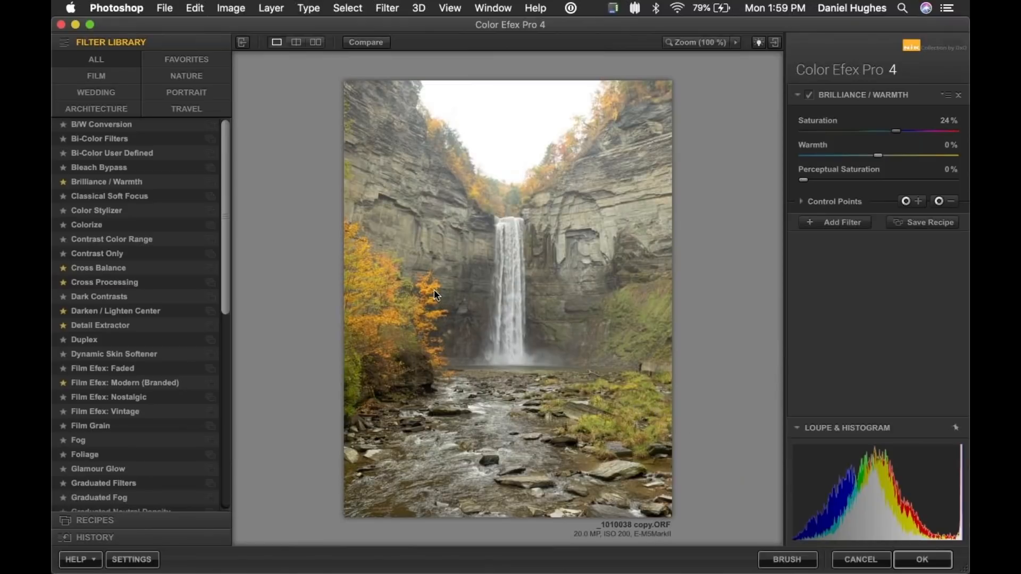
pyautogui.doubleClick(897, 131)
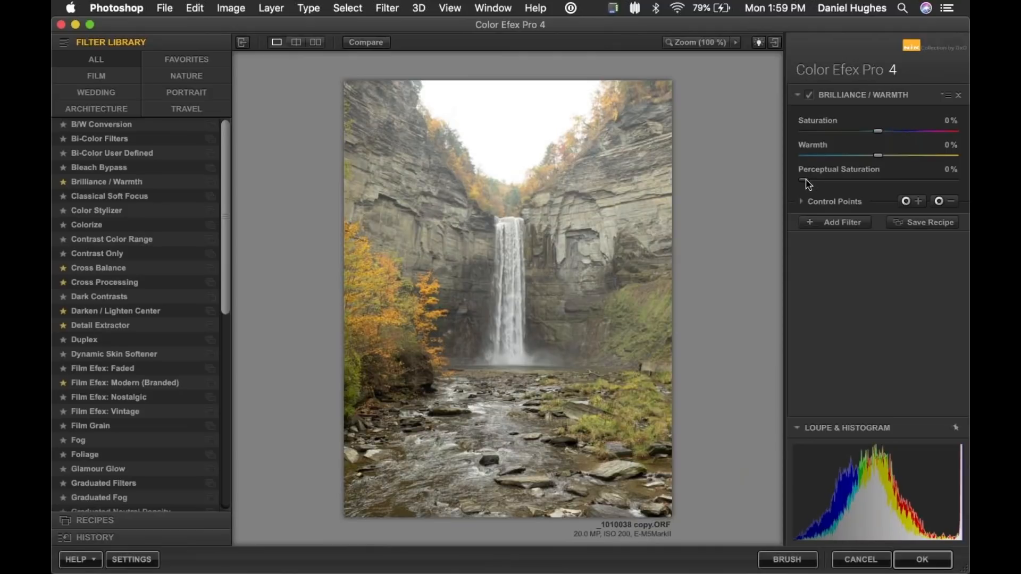
# Raise the Brilliance / Warmth Perceptual Saturation in stages to 38%, inspect the cliff at 100%, and settle on 37%.
pyautogui.moveTo(809, 185); pyautogui.dragTo(842, 180)
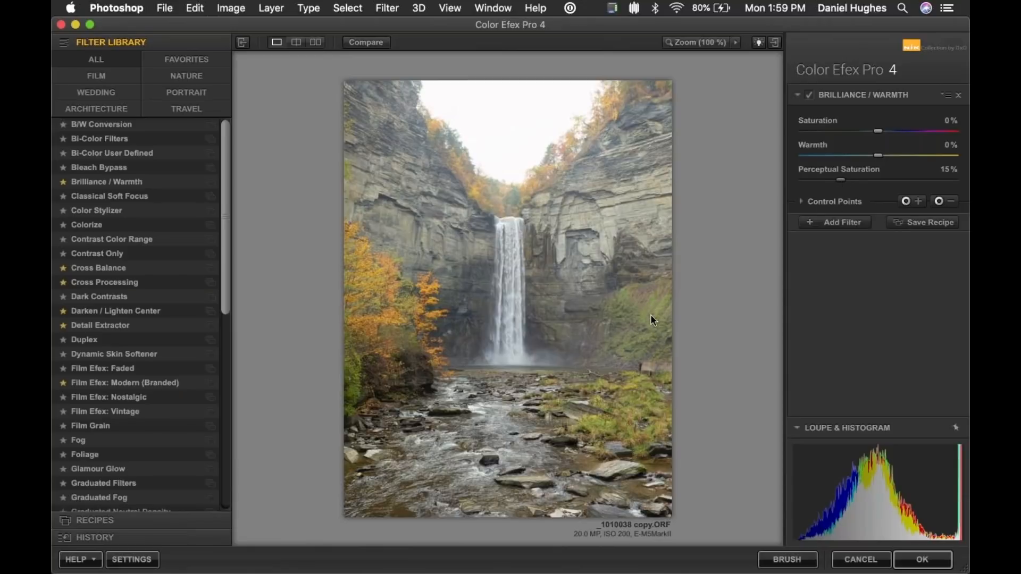
pyautogui.moveTo(841, 180); pyautogui.dragTo(895, 186)
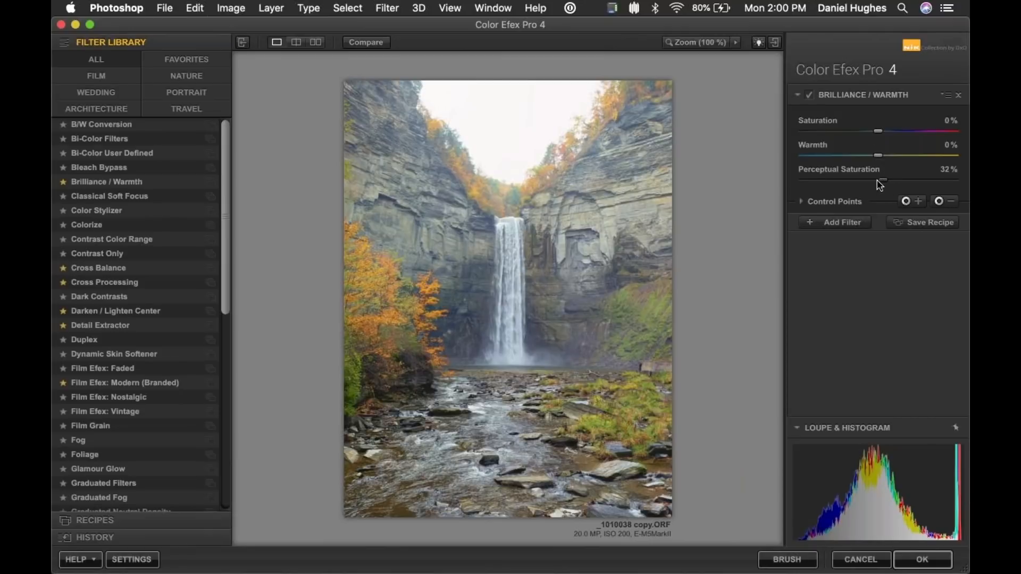
pyautogui.moveTo(890, 180); pyautogui.dragTo(901, 185)
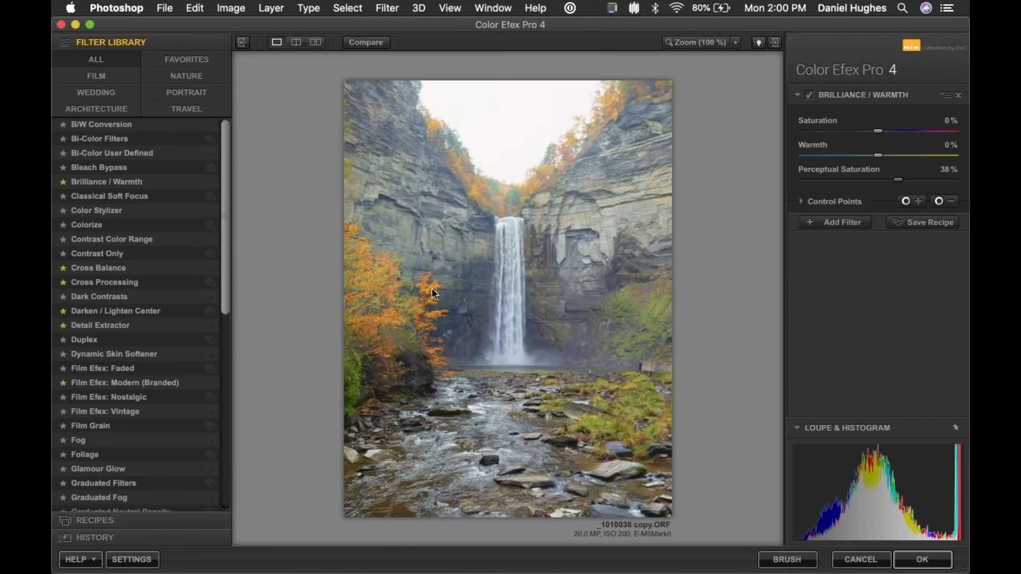
pyautogui.click(652, 199)
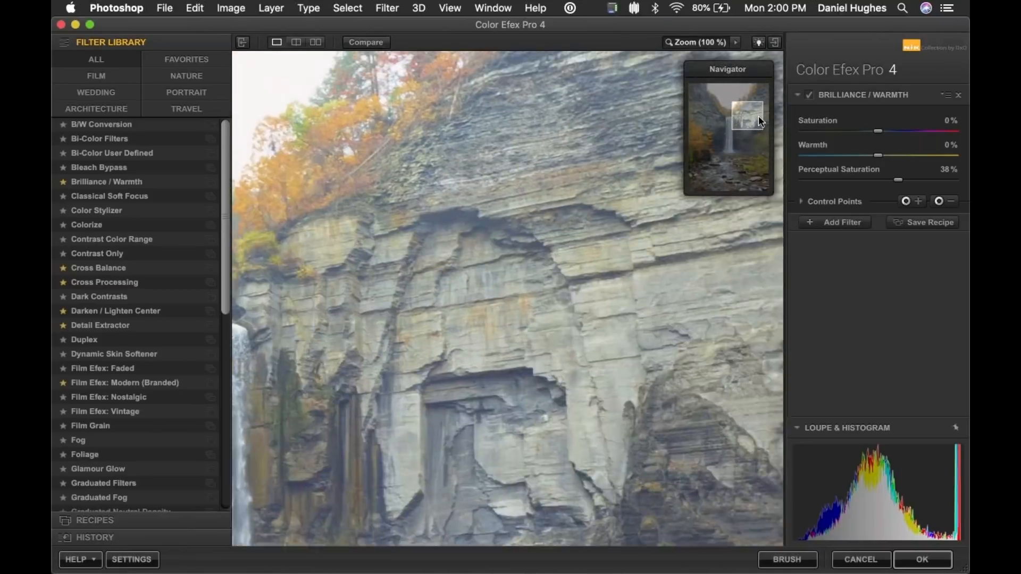
pyautogui.moveTo(760, 121); pyautogui.dragTo(767, 117)
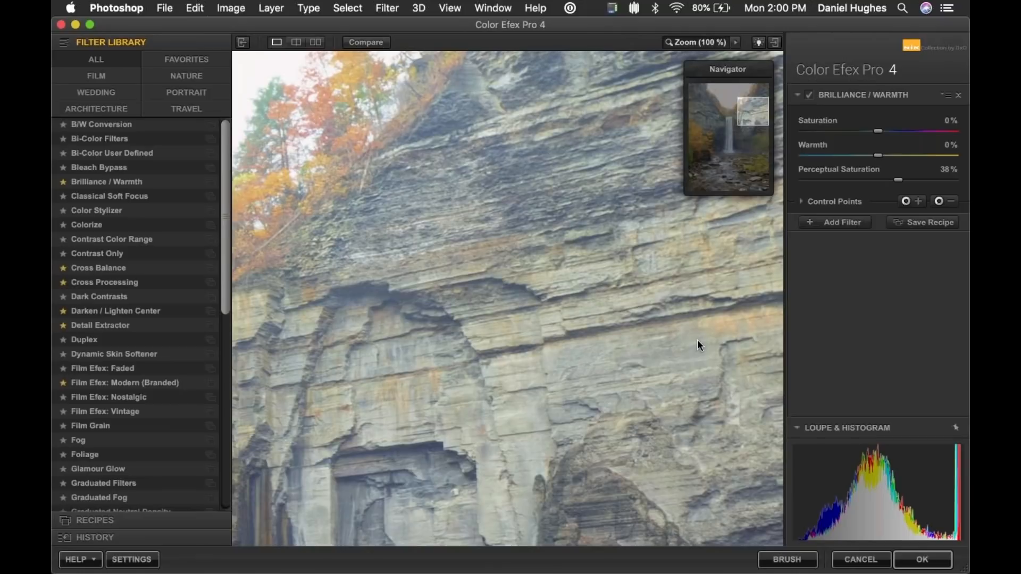
pyautogui.moveTo(898, 181)
pyautogui.mouseDown()
pyautogui.moveTo(799, 193)
pyautogui.moveTo(898, 191)
pyautogui.mouseUp()
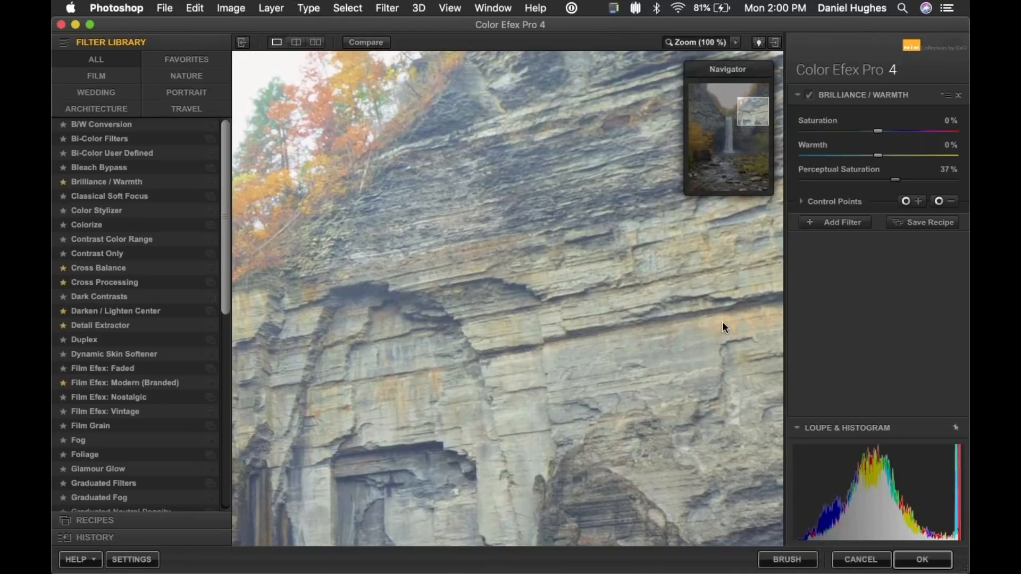
pyautogui.click(690, 317)
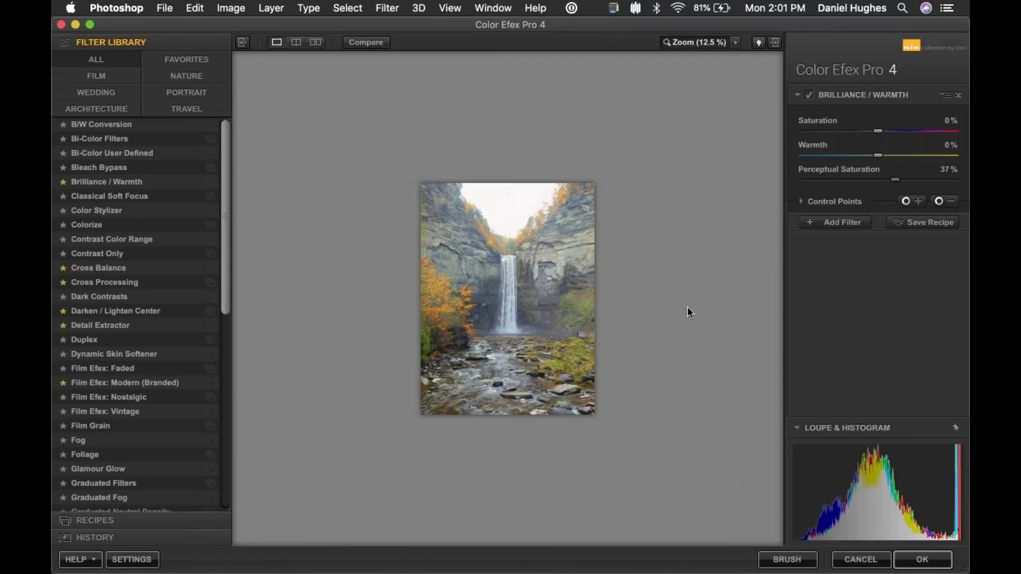
pyautogui.scroll(-5, 219, 221)
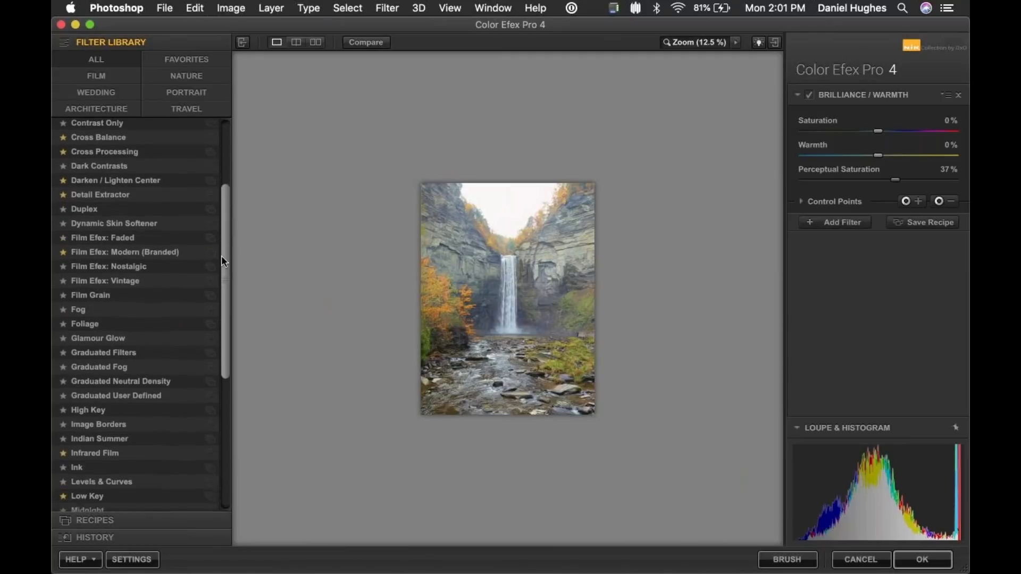
pyautogui.scroll(-4, 221, 271)
pyautogui.scroll(2, 216, 260)
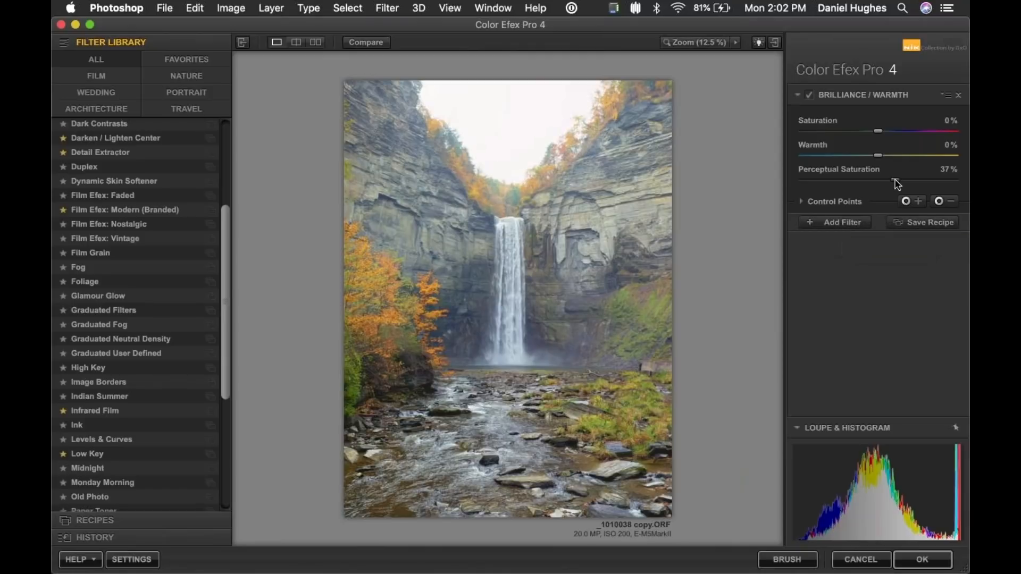
# Set the Brilliance / Warmth filter's Perceptual Saturation to 46% and Saturation to 21%.
pyautogui.moveTo(898, 184); pyautogui.dragTo(919, 183)
pyautogui.moveTo(879, 132); pyautogui.dragTo(896, 133)
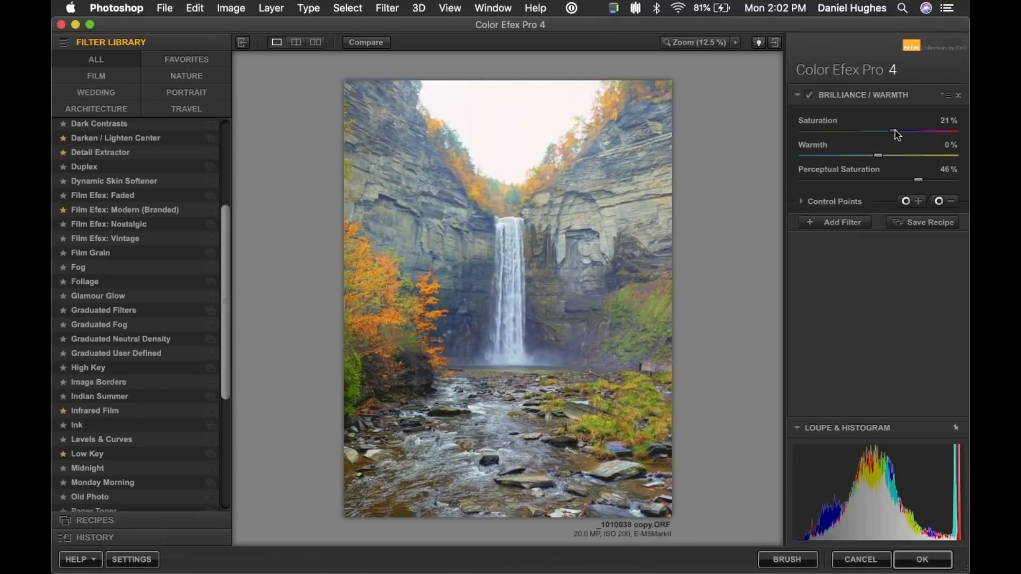
# Add an Infrared Film filter on top of Brilliance / Warmth and set its method to Black and White 2.
pyautogui.click(830, 225)
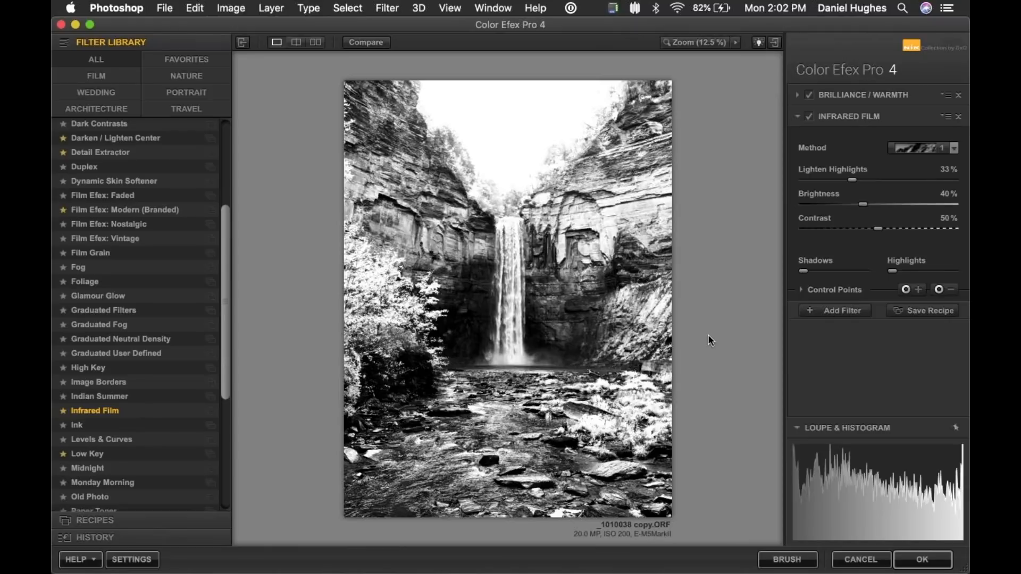
pyautogui.click(953, 148)
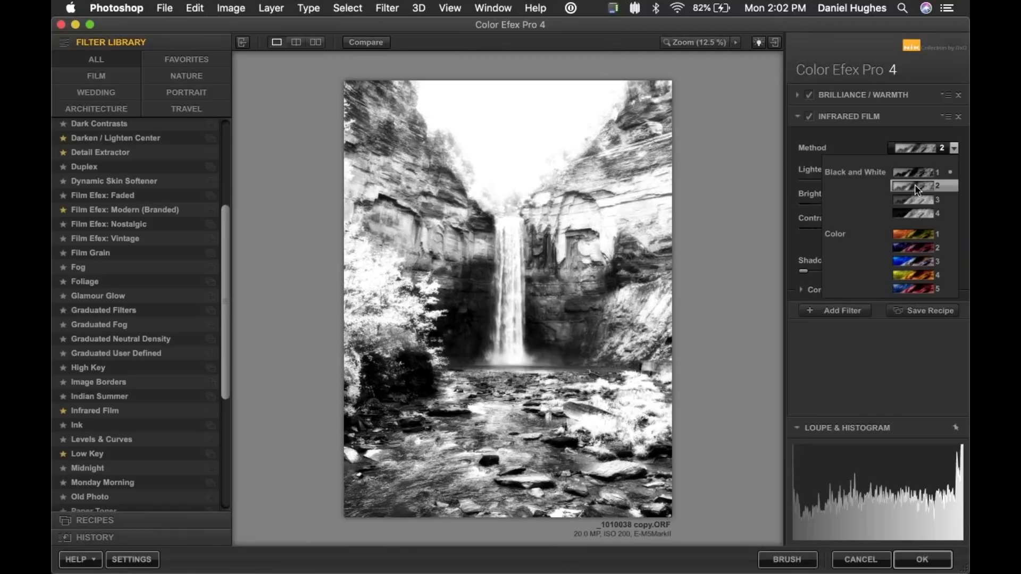
pyautogui.click(914, 187)
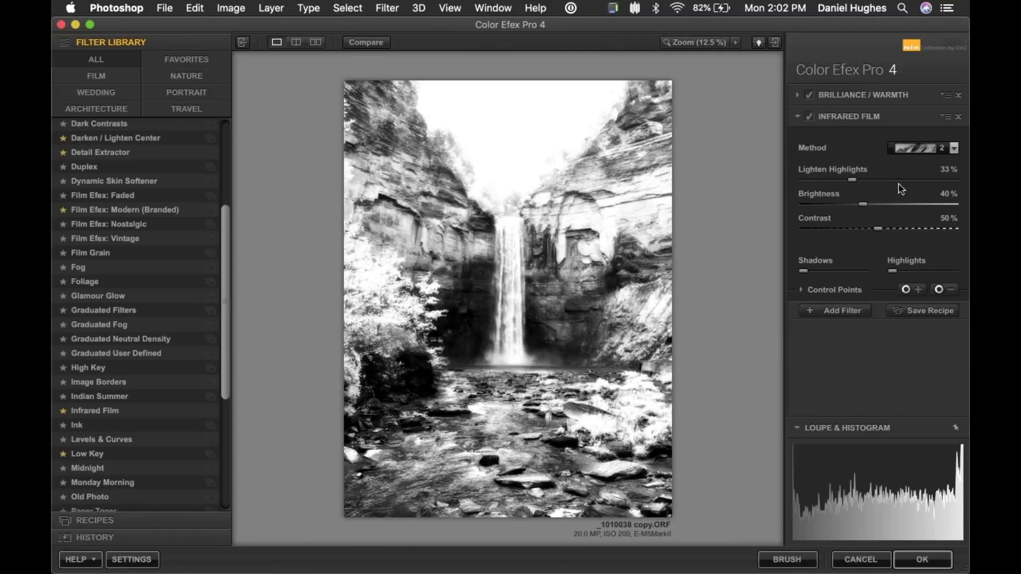
# Set the Infrared Film filter's Lighten Highlights to 100%, Contrast to 0%, and Brightness to 33%.
pyautogui.moveTo(853, 180); pyautogui.dragTo(954, 181)
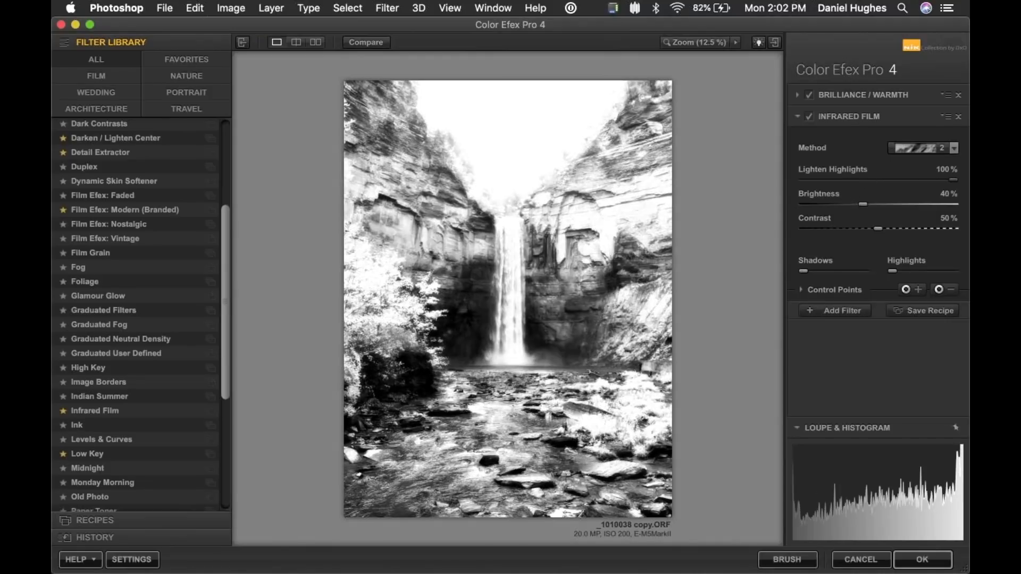
pyautogui.moveTo(879, 229); pyautogui.dragTo(772, 232)
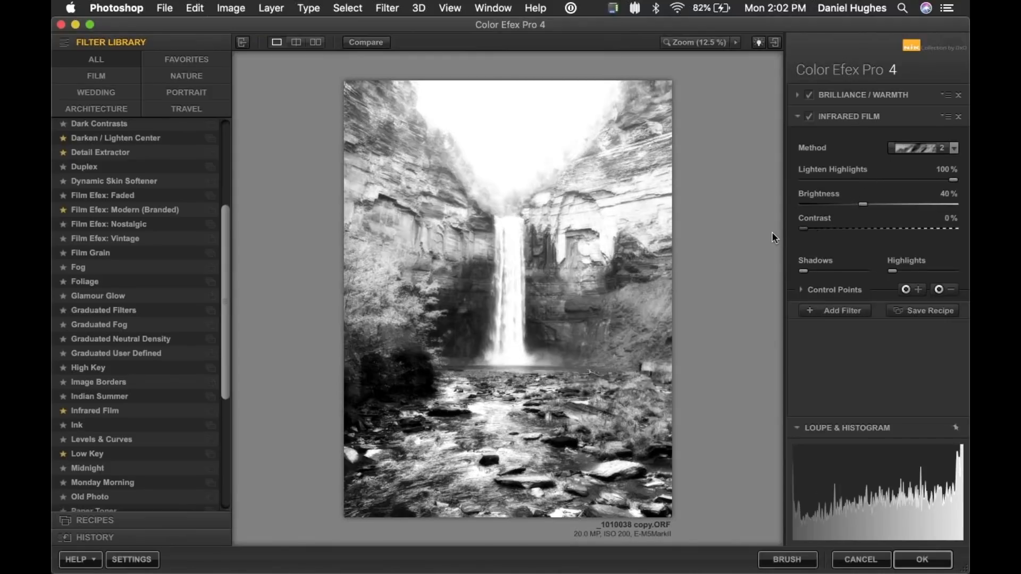
pyautogui.moveTo(867, 206); pyautogui.dragTo(859, 210)
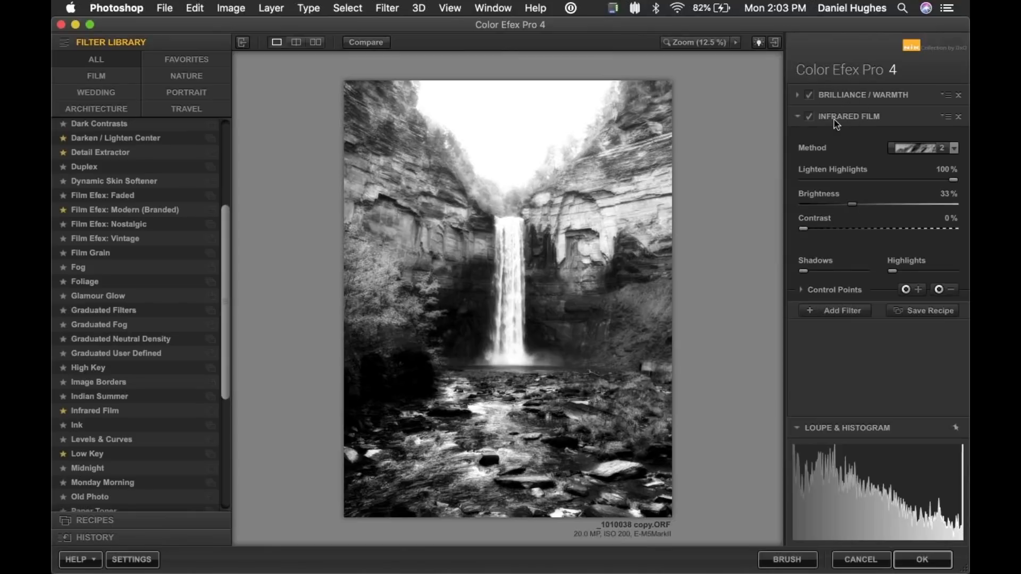
# Drop the Infrared Film filter's overall opacity to 0%, raise it to 29%, toggle the filter to compare, and settle on 36%.
pyautogui.click(819, 294)
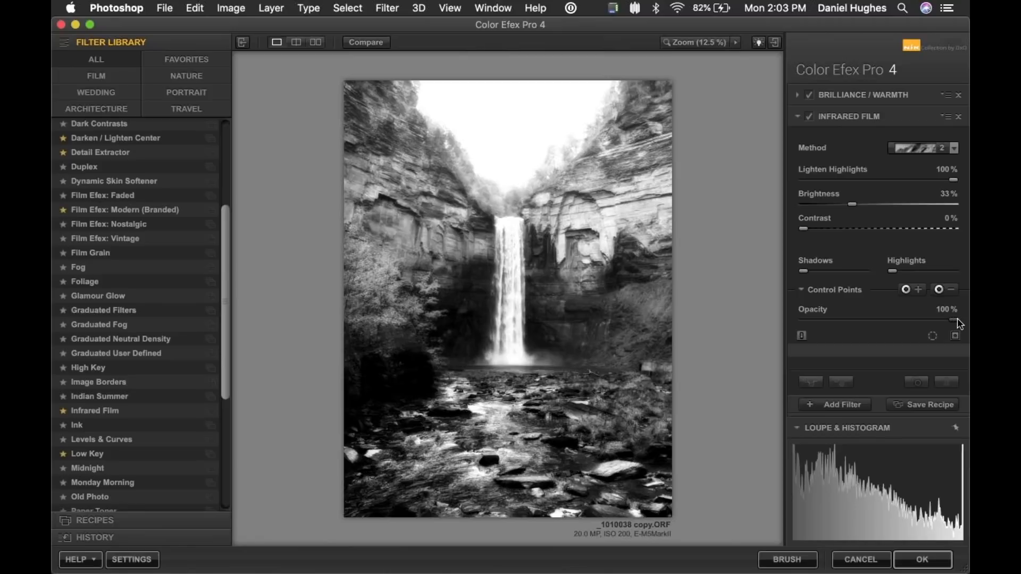
pyautogui.moveTo(960, 323); pyautogui.dragTo(770, 306)
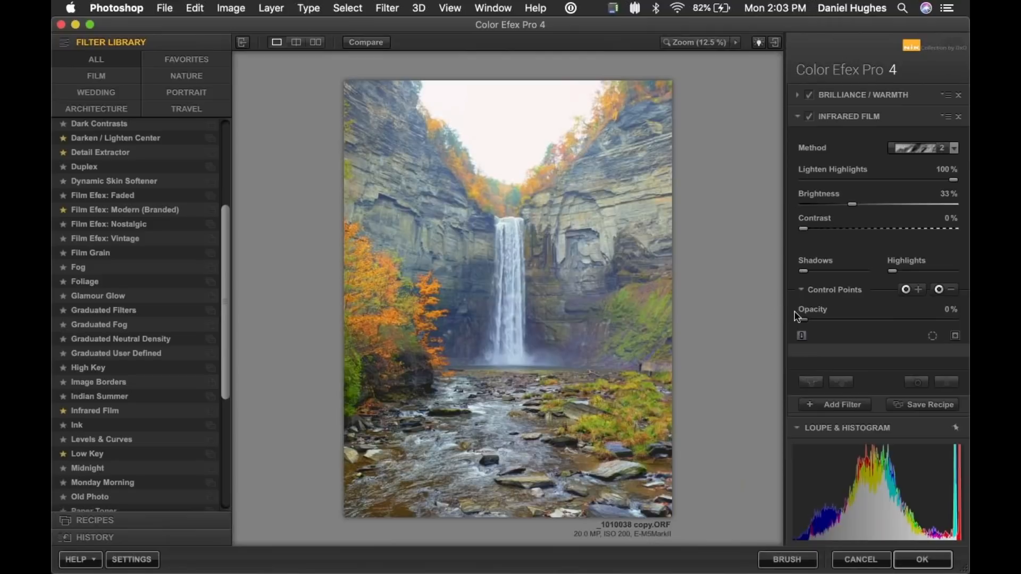
pyautogui.moveTo(804, 323); pyautogui.dragTo(841, 323)
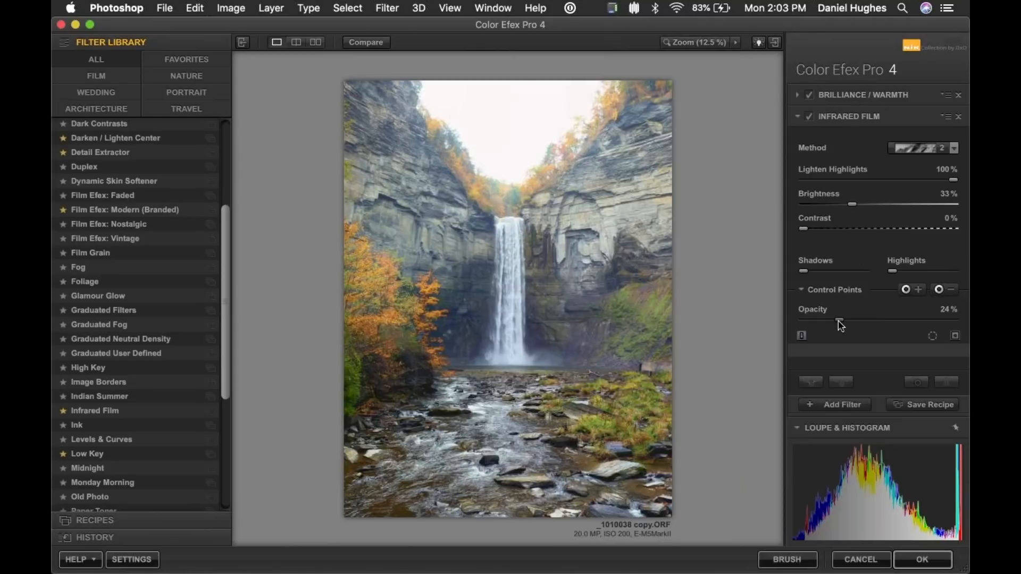
pyautogui.moveTo(840, 321); pyautogui.dragTo(847, 325)
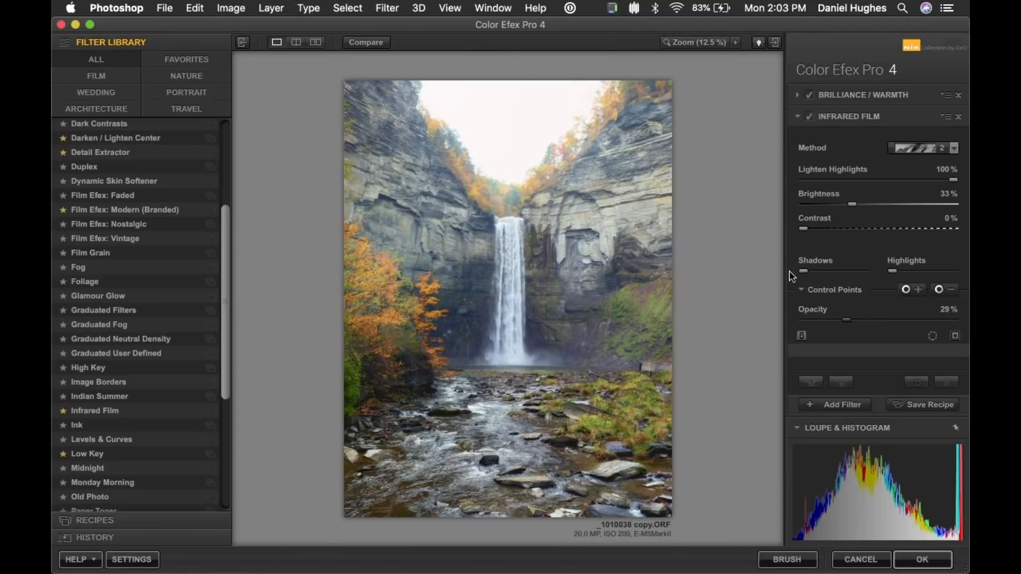
pyautogui.click(810, 117)
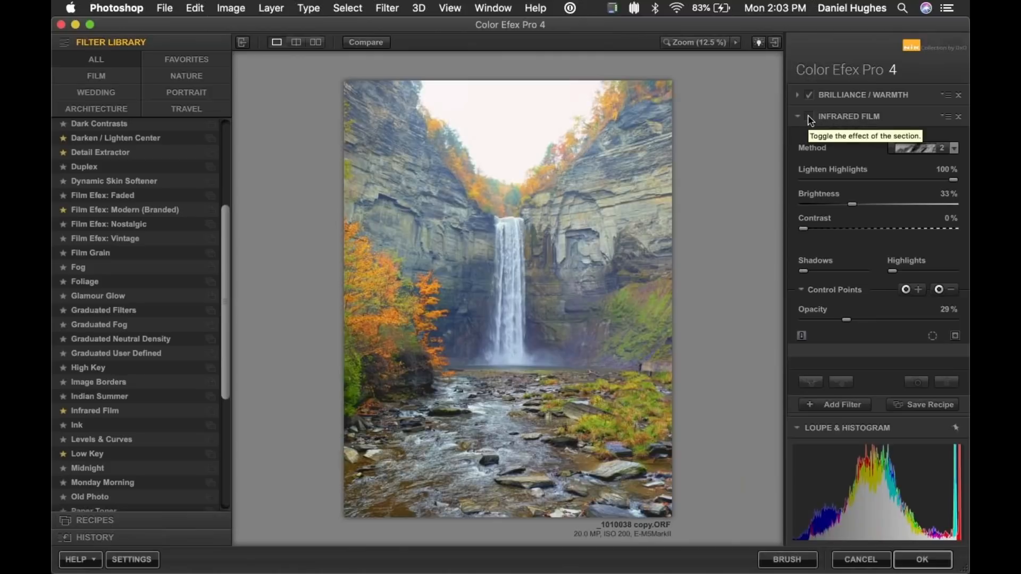
pyautogui.click(811, 118)
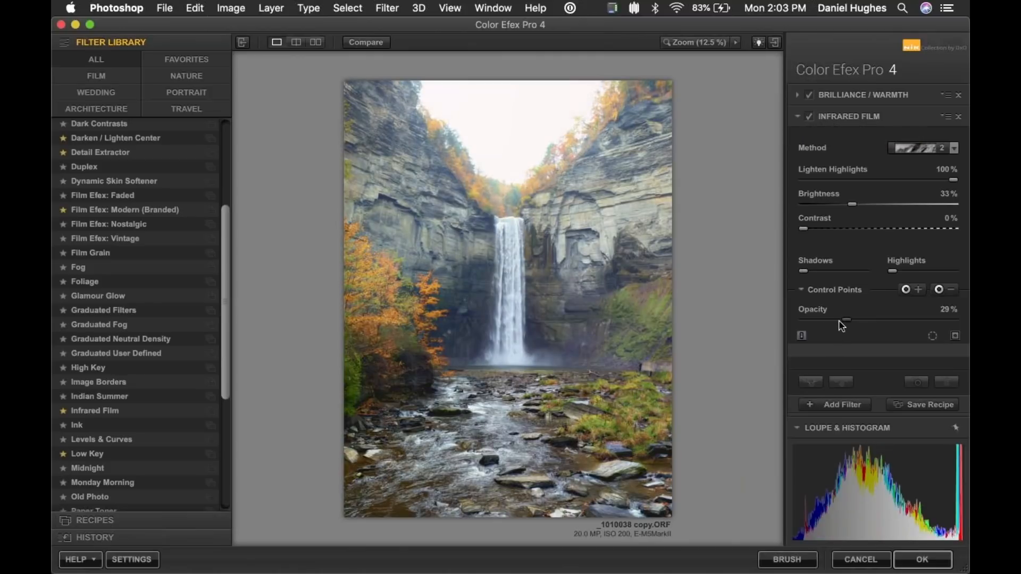
pyautogui.moveTo(850, 323)
pyautogui.mouseDown()
pyautogui.moveTo(886, 322)
pyautogui.moveTo(862, 326)
pyautogui.mouseUp()
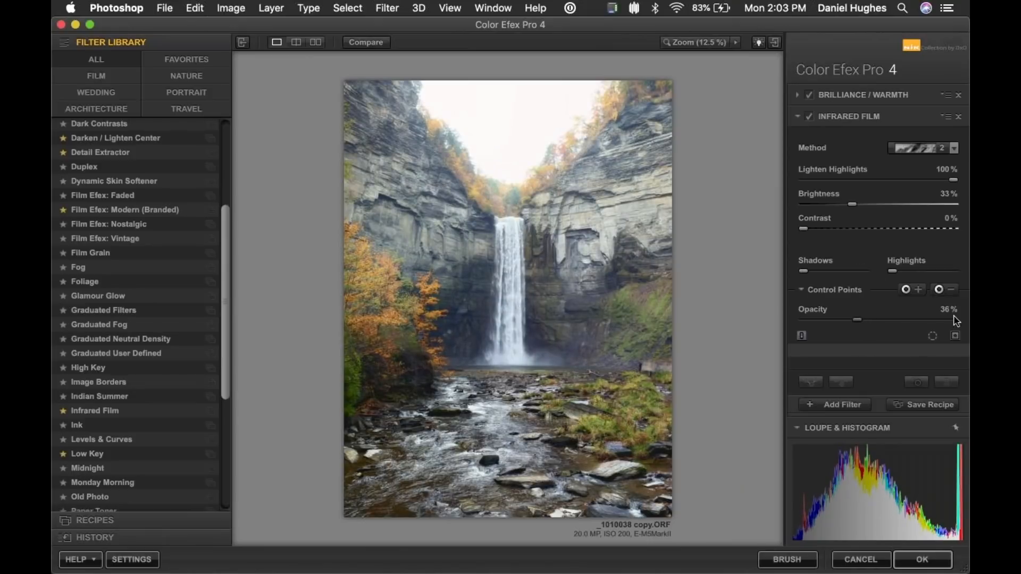
# Place a subtractive Infrared Film control point in the sky and move it onto the lower part of the waterfall.
pyautogui.click(946, 290)
pyautogui.click(506, 129)
pyautogui.moveTo(510, 134); pyautogui.dragTo(516, 343)
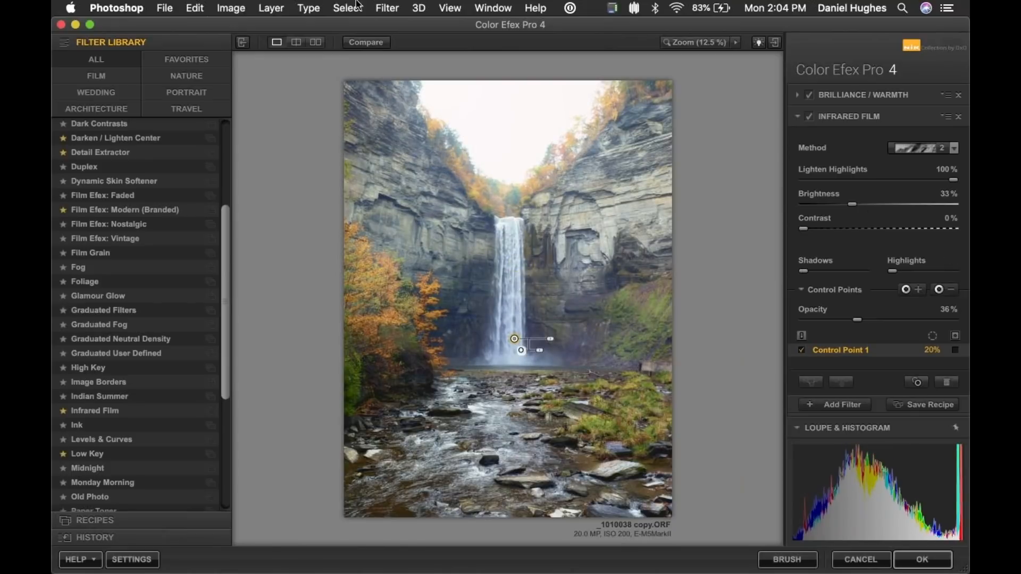
# Compare the filtered waterfall photo with the original image, and switch to DxO PhotoLab 3.
pyautogui.click(366, 43)
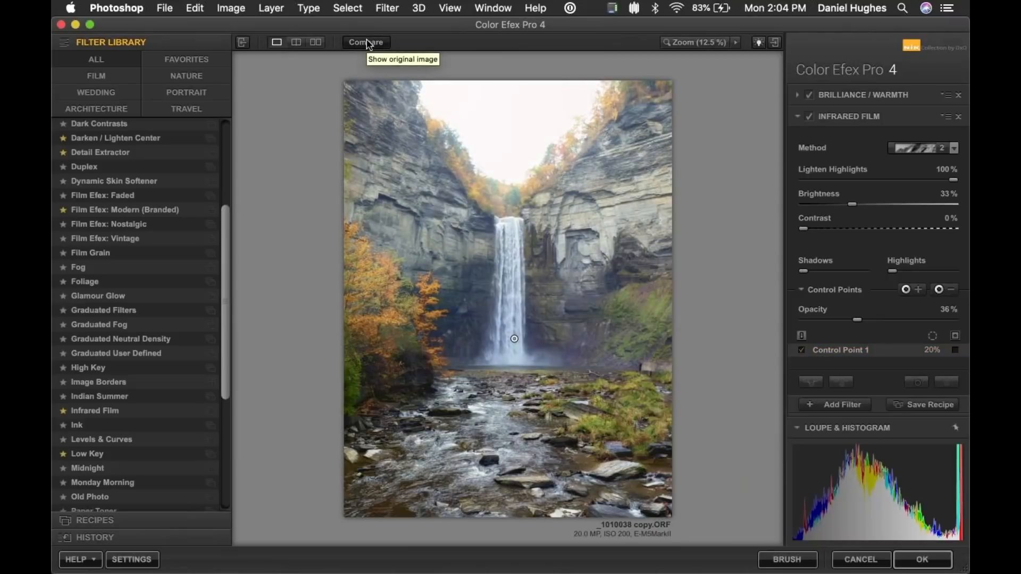
pyautogui.press('super+Tab')
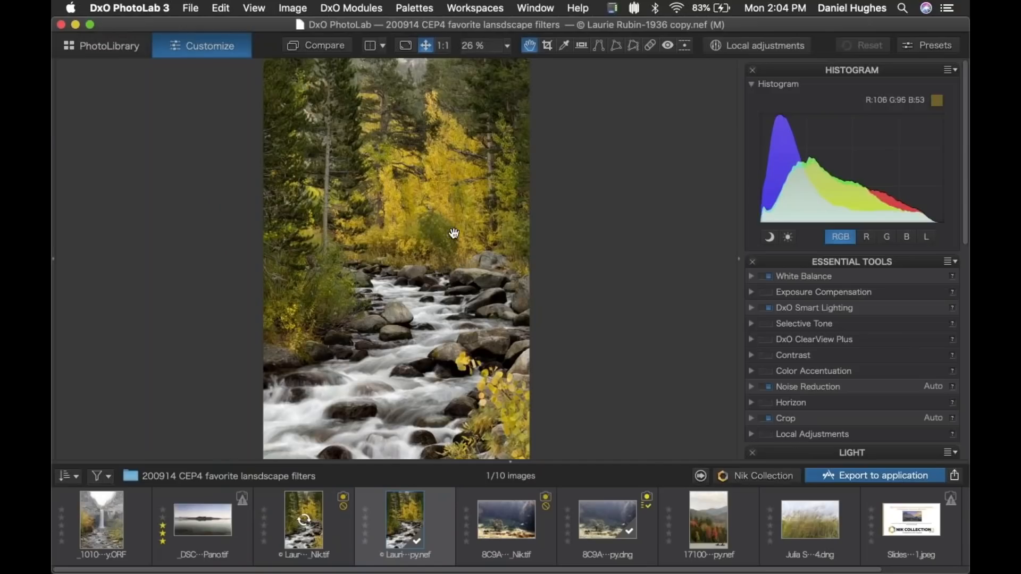